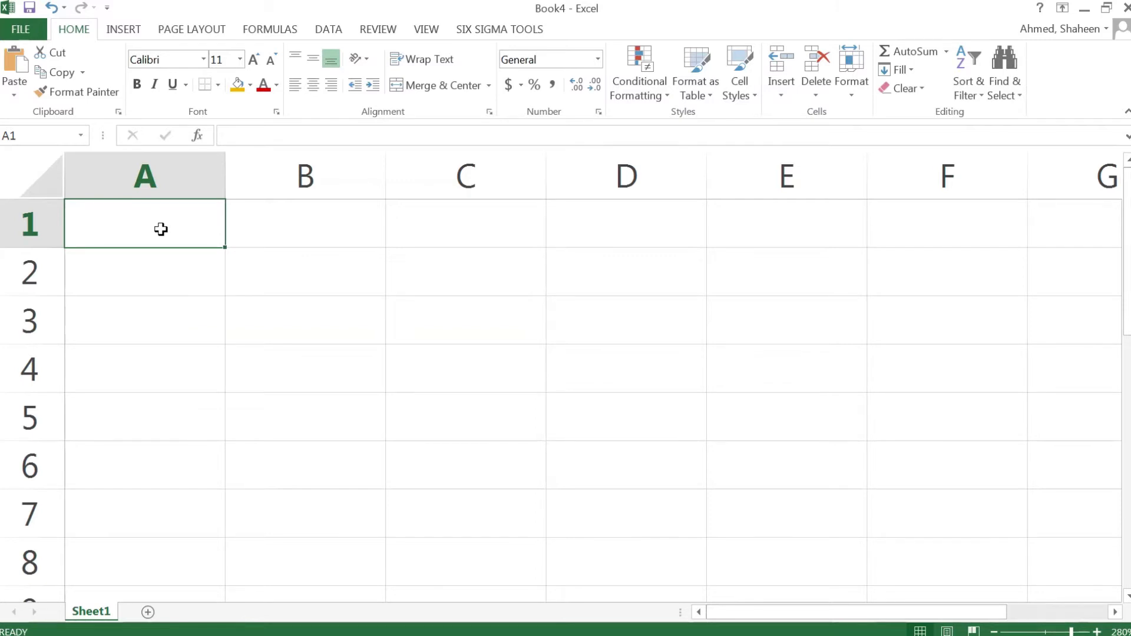
Step: Enter the heading "Specification Limit" in cell A1
{"action": "type", "text": "Specifi"}
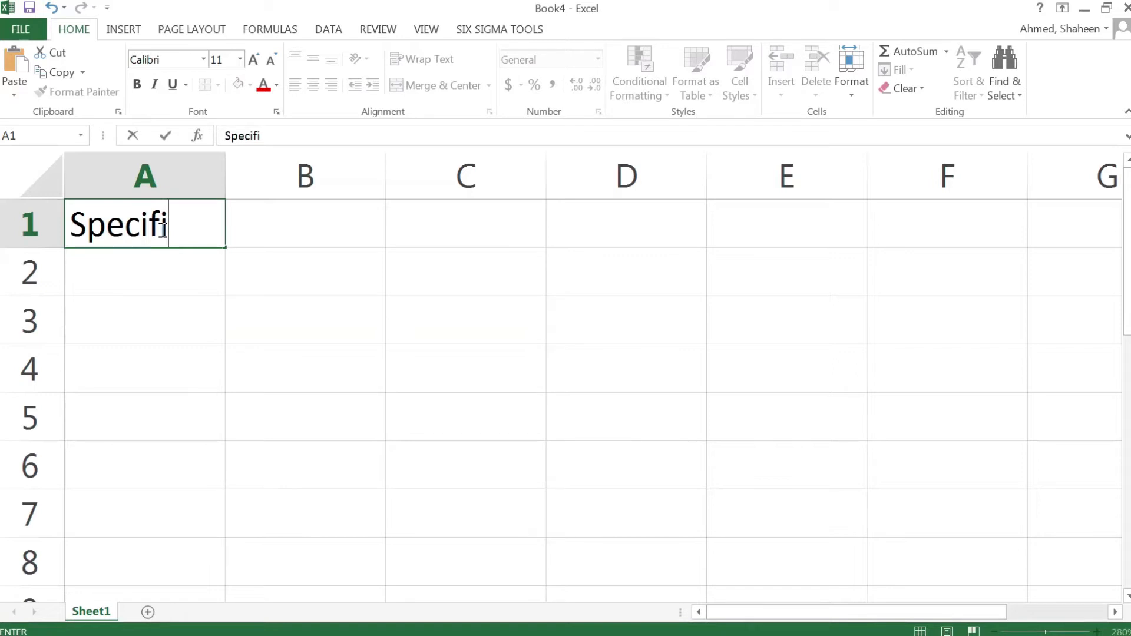
{"action": "type", "text": "cation Limit"}
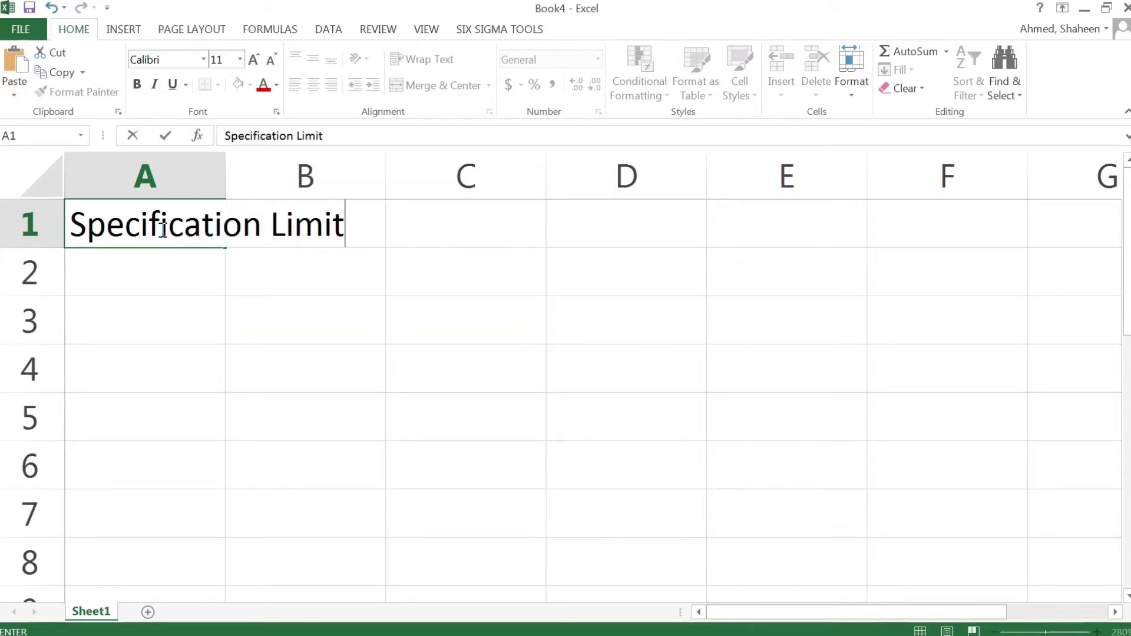
{"action": "key", "text": "Return"}
Step: Turn on text wrapping for the whole of row 1
{"action": "left_click", "coordinate": [45, 220]}
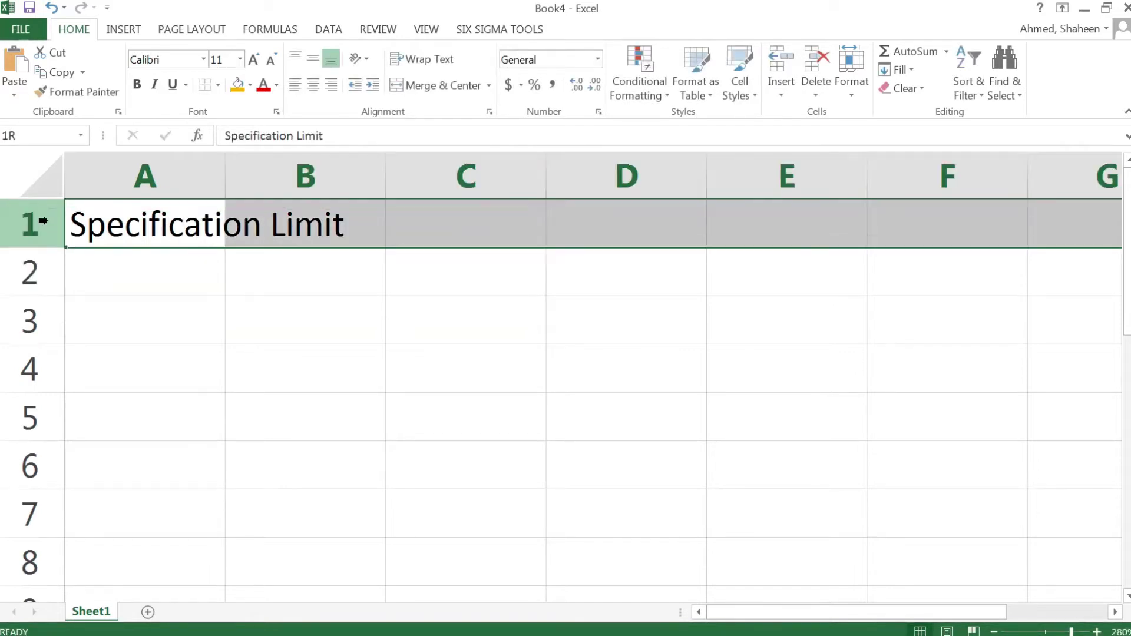
{"action": "right_click", "coordinate": [52, 223]}
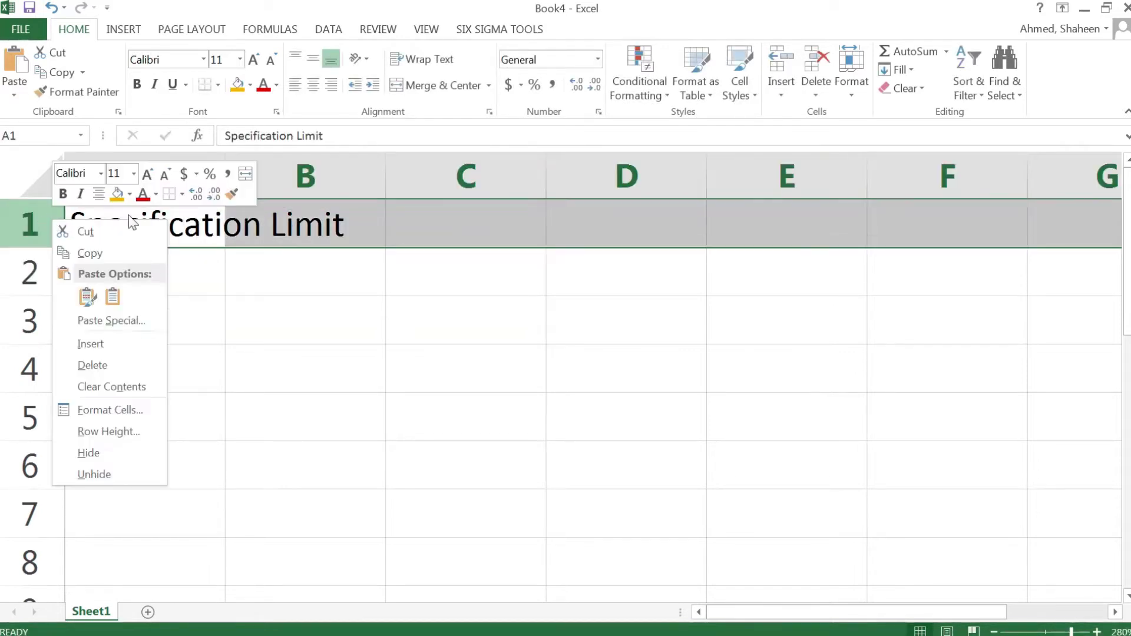
{"action": "left_click", "coordinate": [122, 412]}
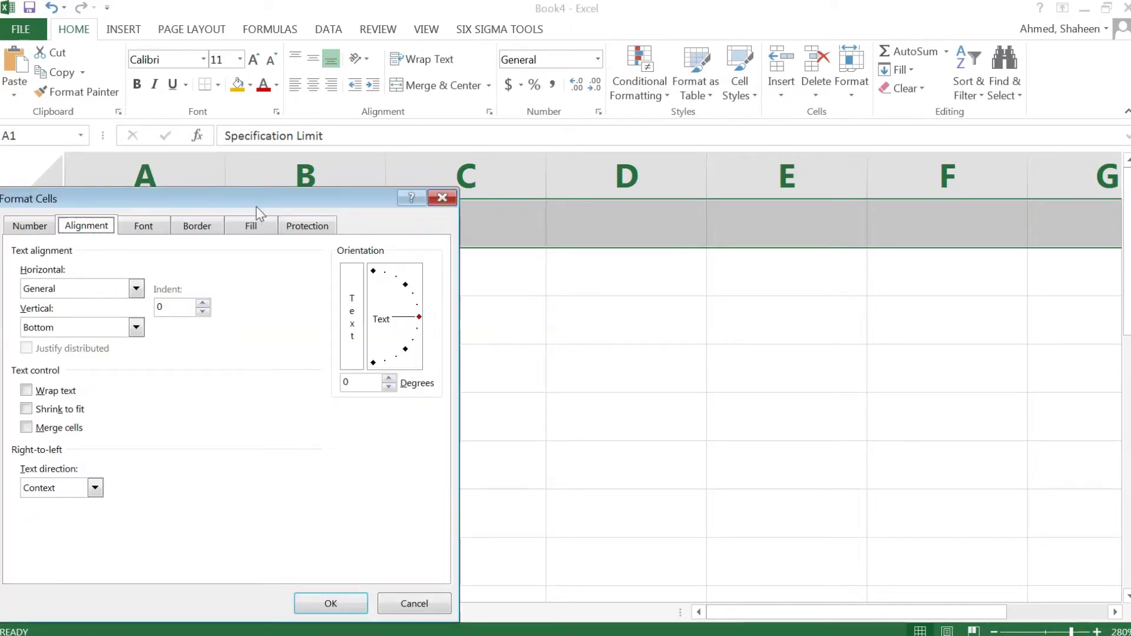
{"action": "left_click_drag", "start_coordinate": [257, 206], "coordinate": [353, 154]}
{"action": "left_click", "coordinate": [123, 337]}
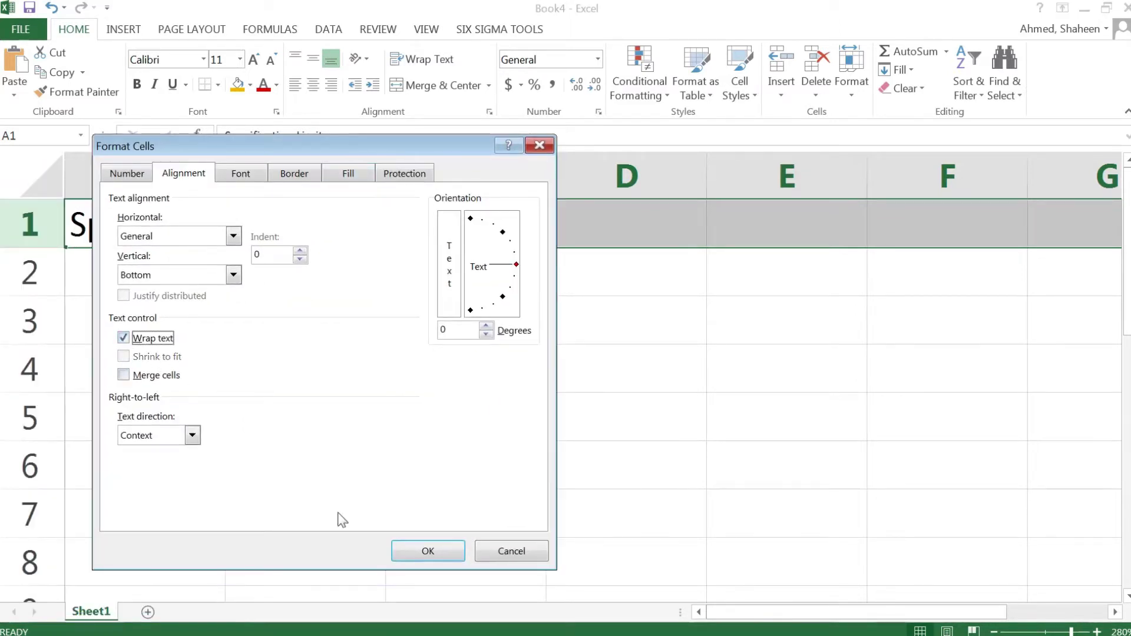
{"action": "left_click", "coordinate": [428, 551]}
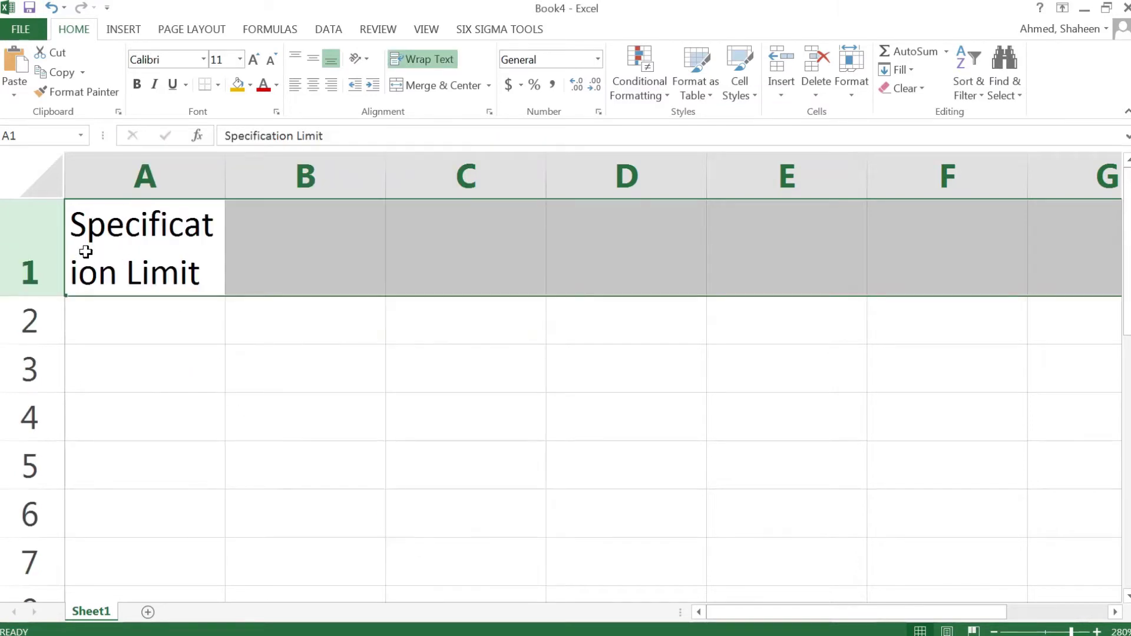
Step: Change the heading in A1 to "Lower Specification Limit" and enter "Upper Specification Limit" in B1
{"action": "double_click", "coordinate": [83, 223]}
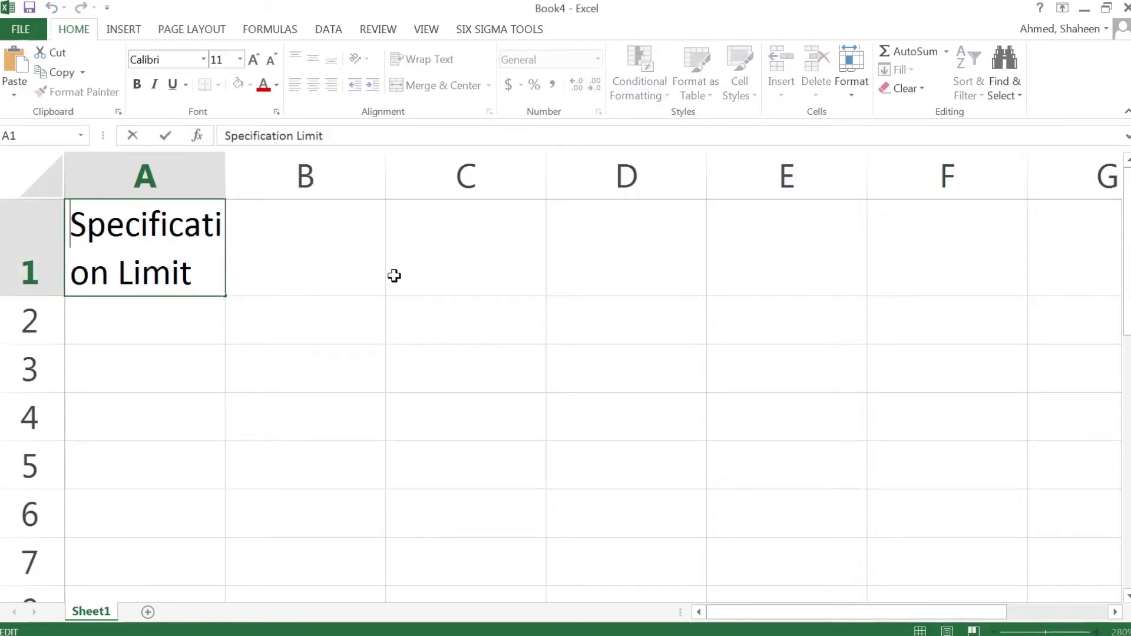
{"action": "type", "text": "Lower"}
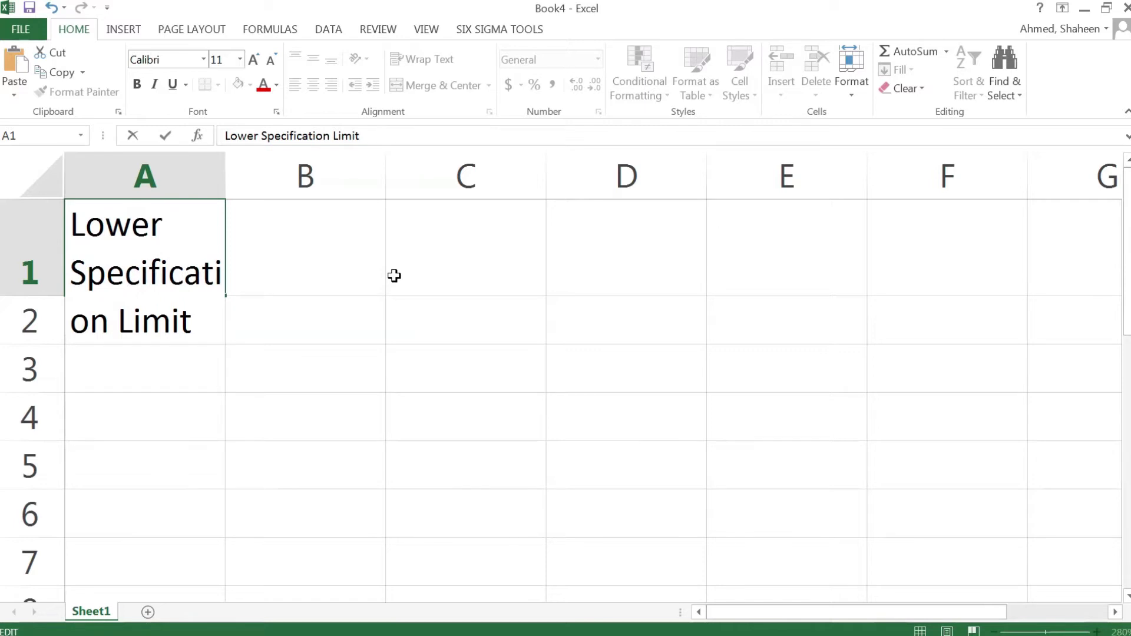
{"action": "key", "text": "Tab"}
{"action": "type", "text": "Upper Specification Limit"}
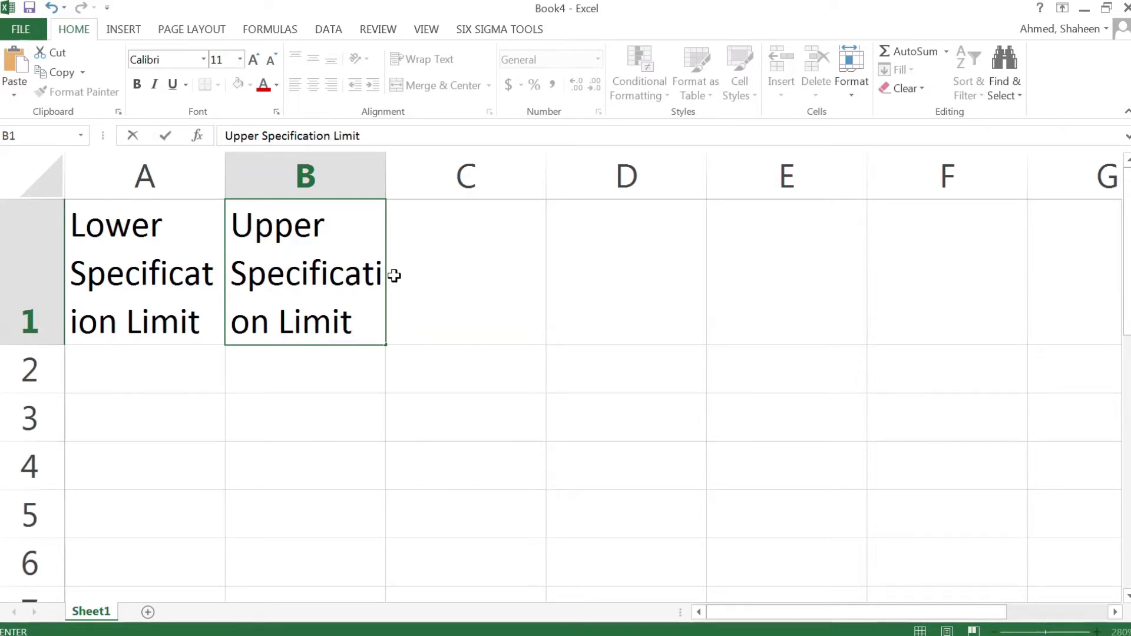
Step: Enter the headings "Area before LSL" in C1 and "Area before USL" in D1
{"action": "left_click", "coordinate": [394, 276]}
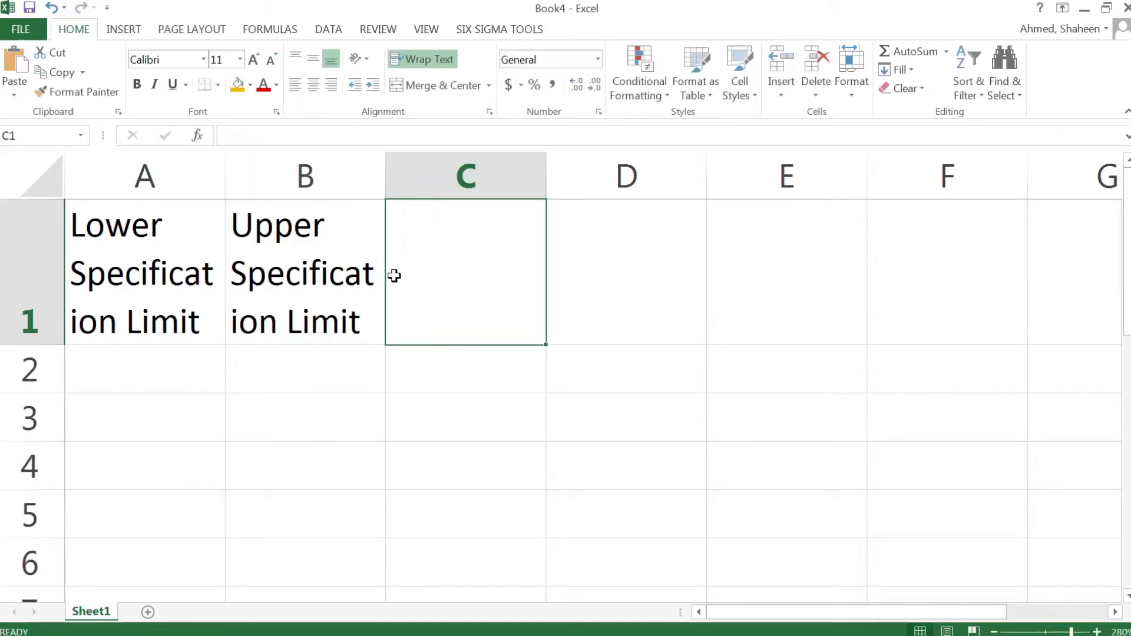
{"action": "type", "text": "Area before"}
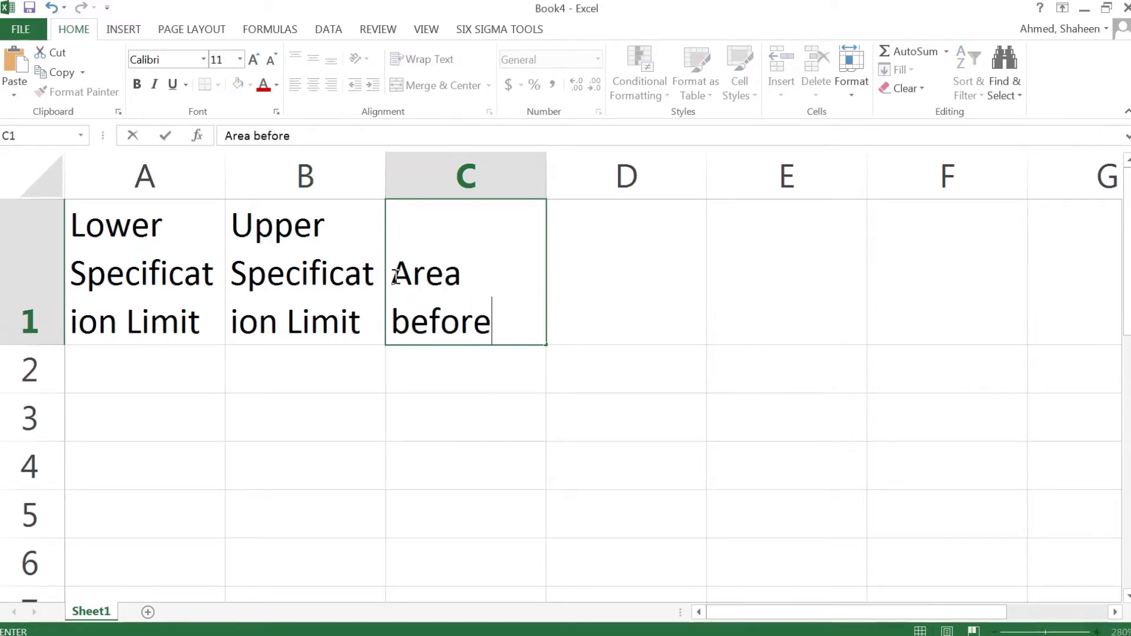
{"action": "type", "text": " LSL"}
{"action": "key", "text": "Tab"}
{"action": "type", "text": "A"}
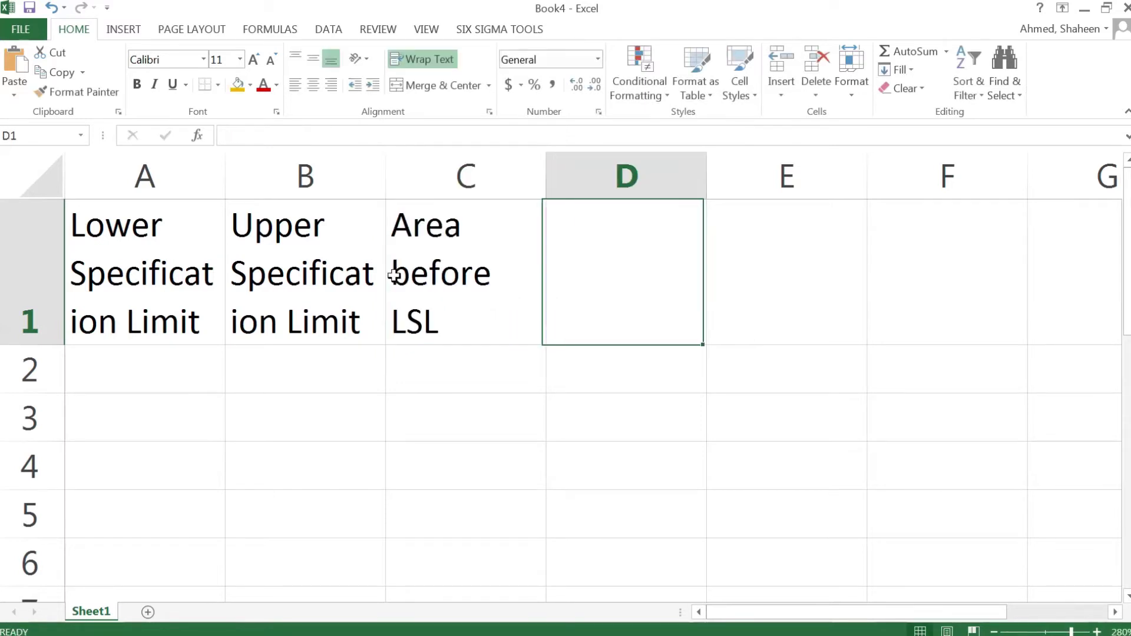
{"action": "type", "text": "rea"}
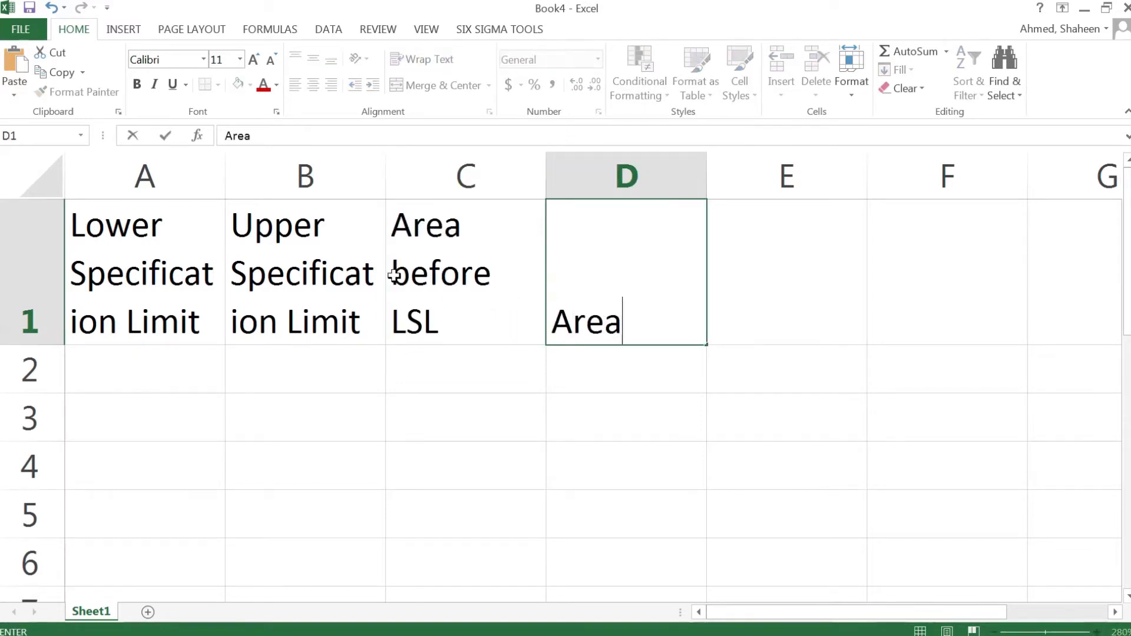
{"action": "type", "text": " before"}
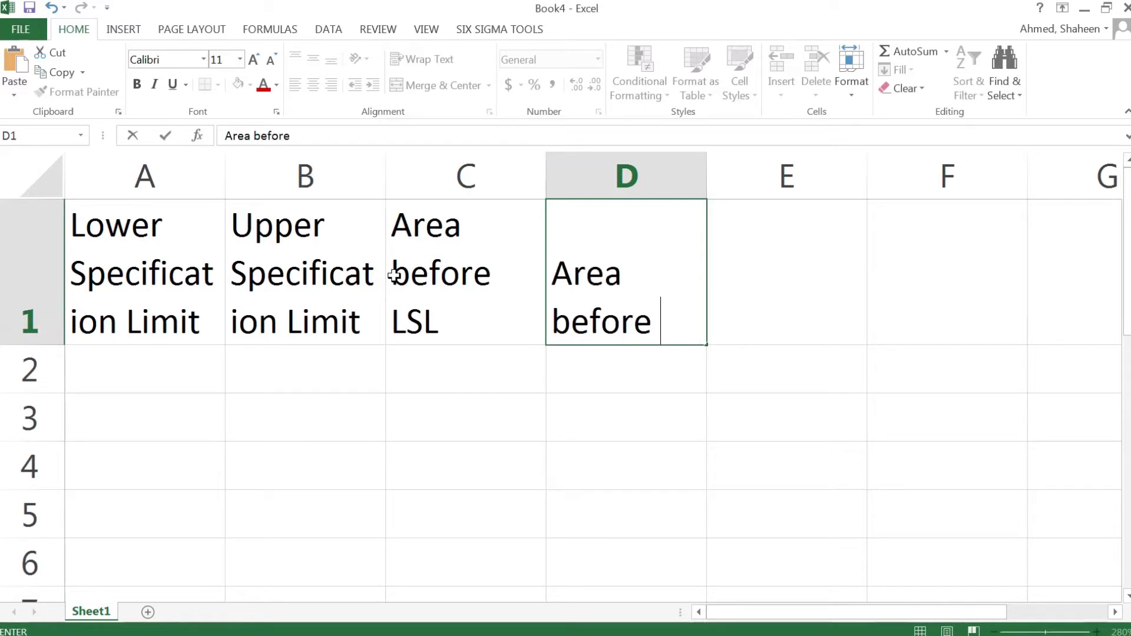
{"action": "type", "text": " USL"}
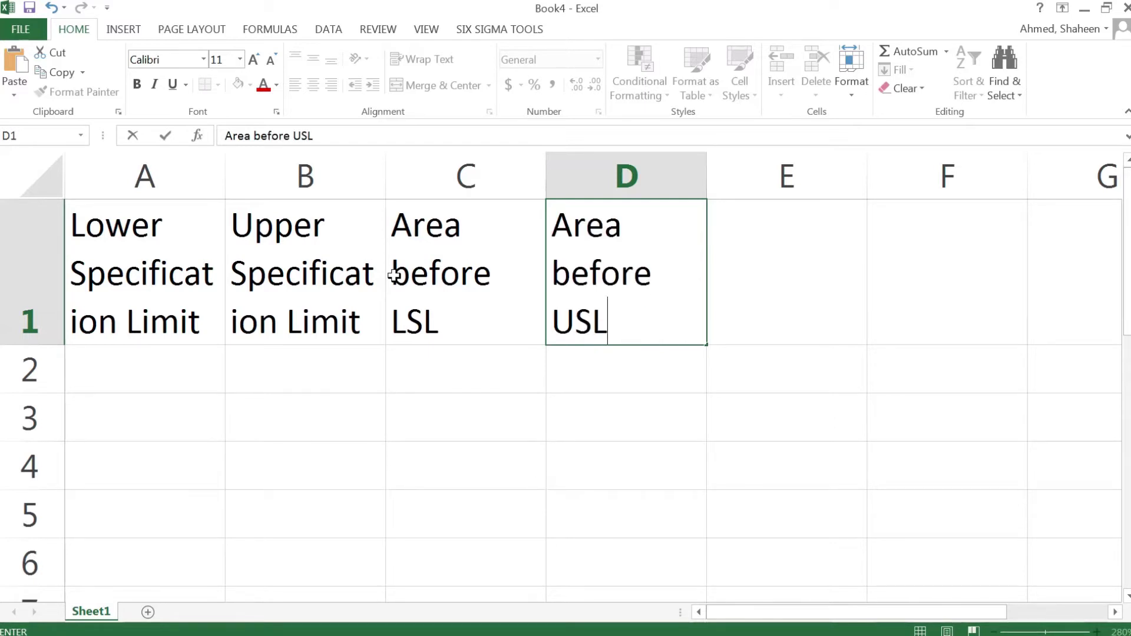
{"action": "key", "text": "Return"}
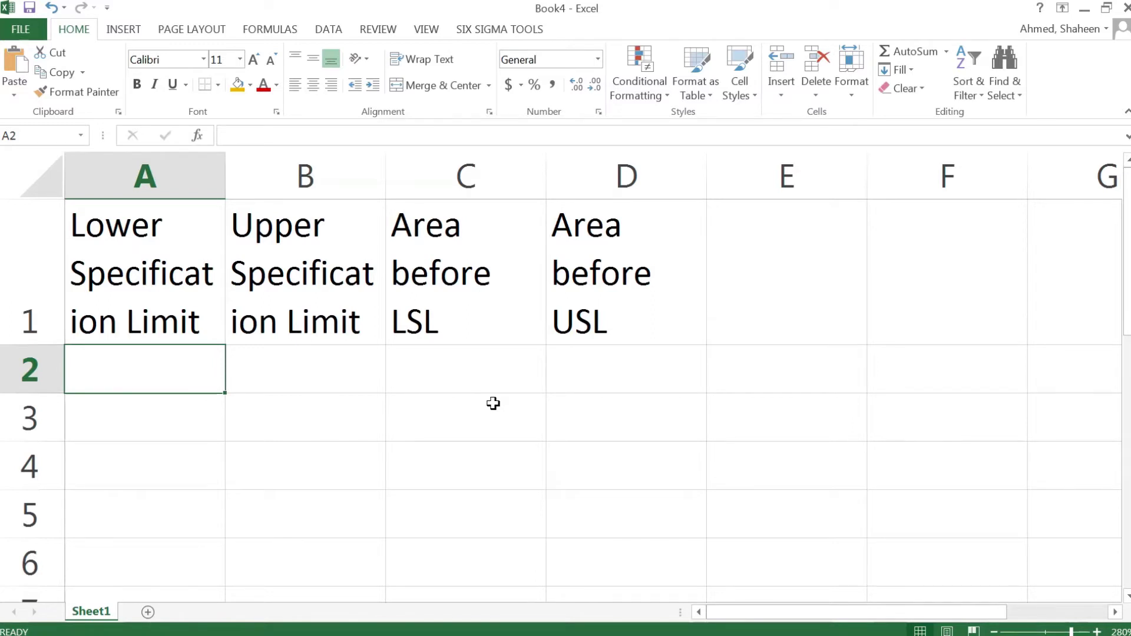
Step: Enter -1 as the lower limit in A2 and +1 as the upper limit in B2
{"action": "type", "text": "1"}
{"action": "key", "text": "BackSpace"}
{"action": "type", "text": "-1"}
{"action": "key", "text": "Return"}
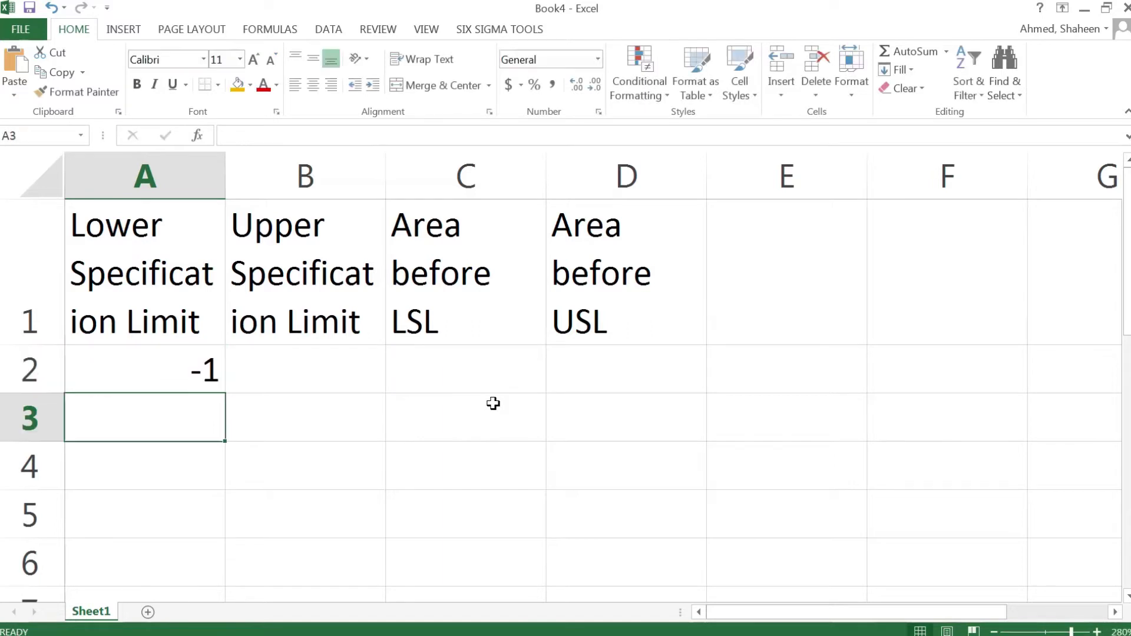
{"action": "key", "text": "Right"}
{"action": "key", "text": "Up"}
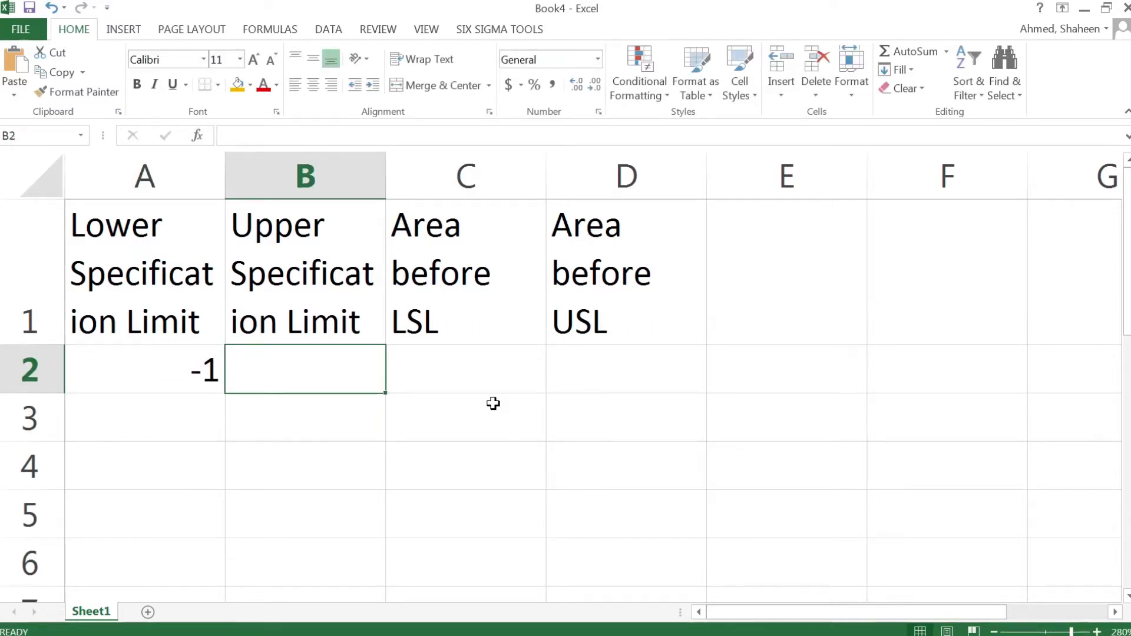
{"action": "type", "text": "+1"}
{"action": "key", "text": "Return"}
Step: Enter -2 as the lower limit in A3 and +2 as the upper limit in B3
{"action": "key", "text": "Left"}
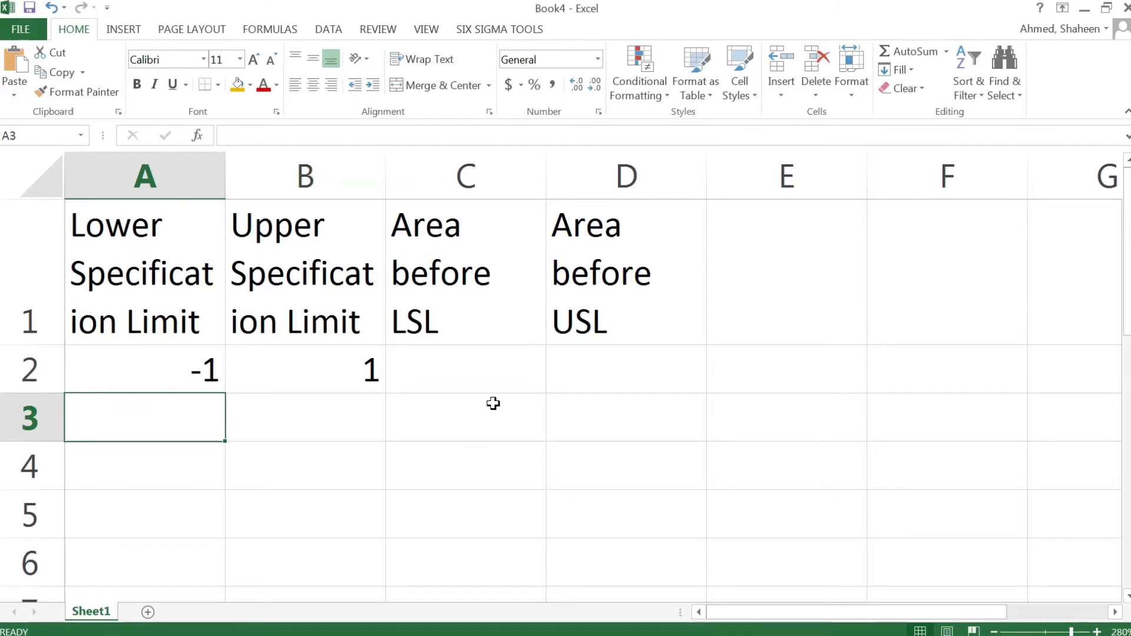
{"action": "type", "text": "-"}
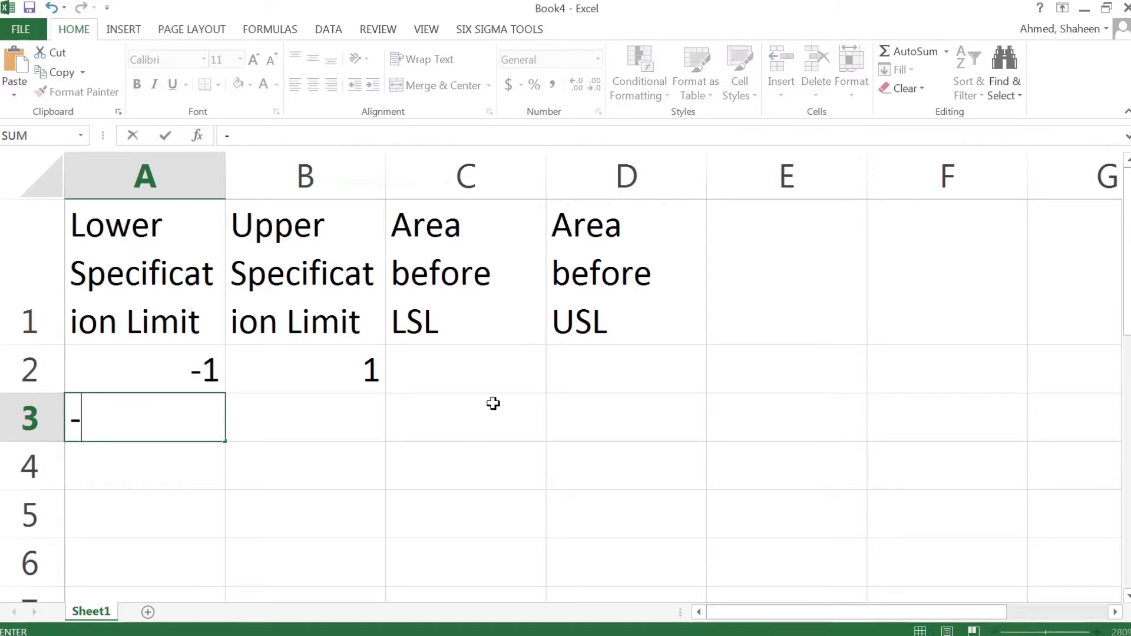
{"action": "type", "text": "2"}
{"action": "key", "text": "Tab"}
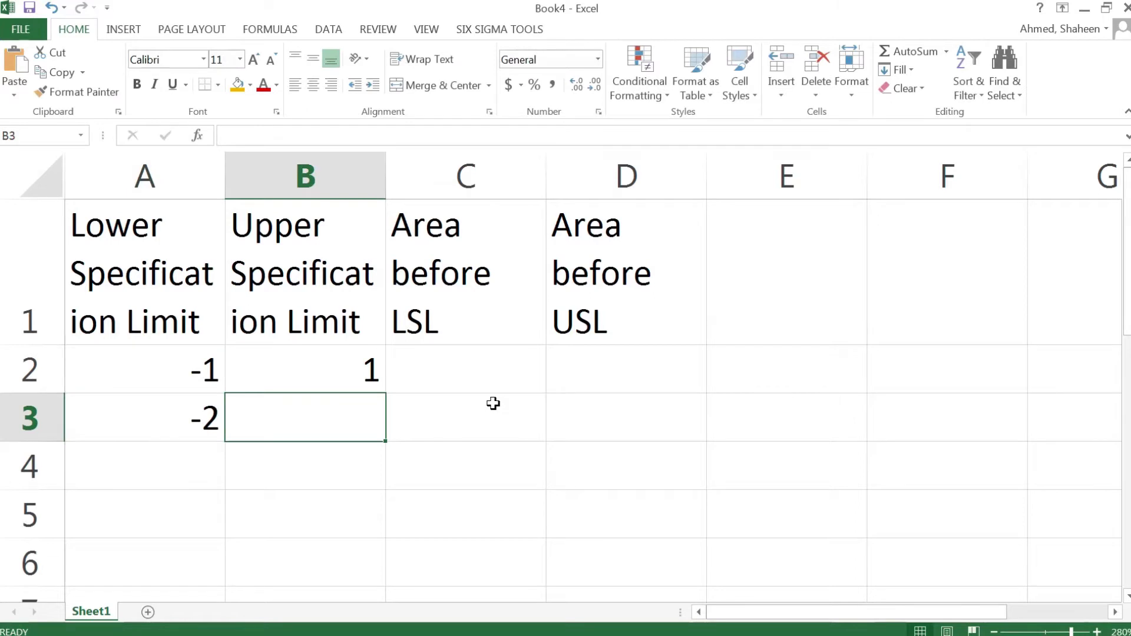
{"action": "type", "text": "+2"}
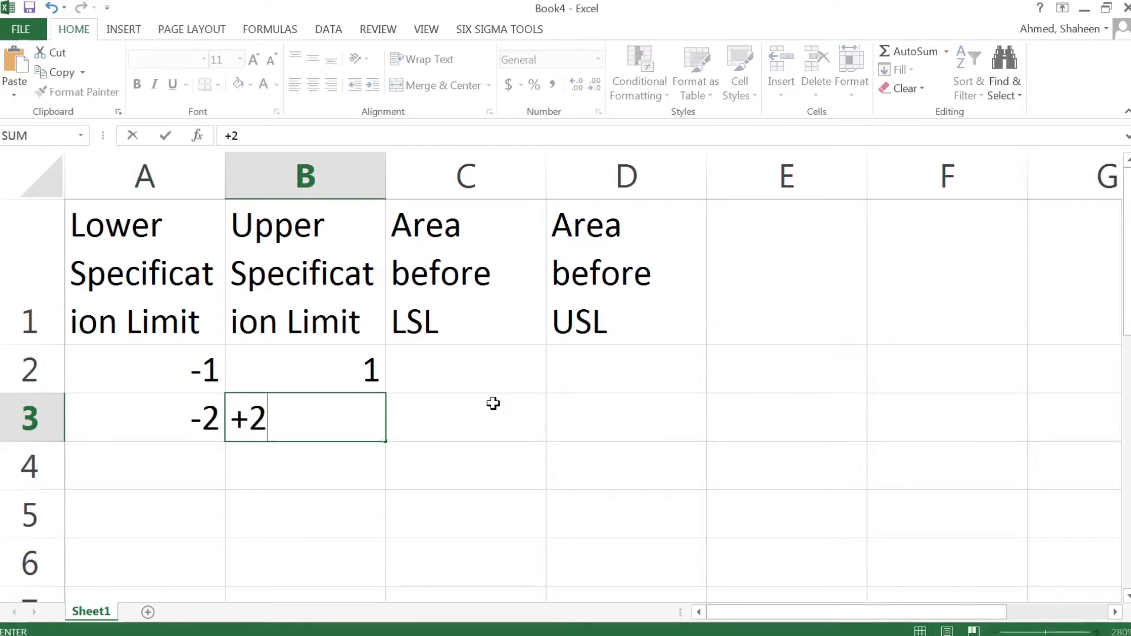
{"action": "key", "text": "Return"}
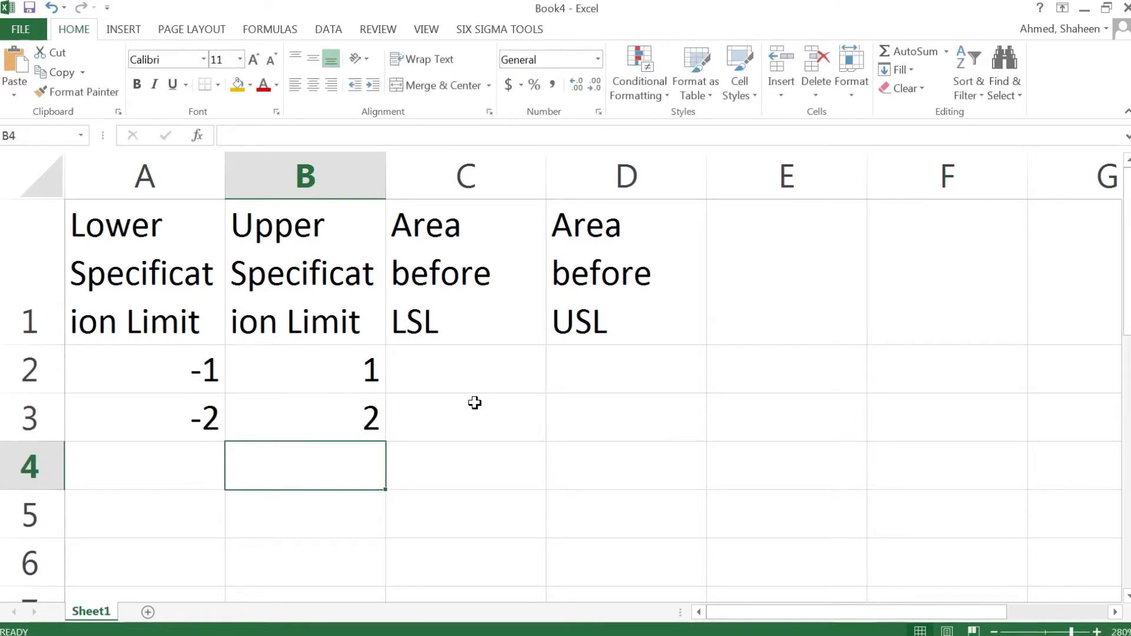
Step: Extend the lower and upper limit series down to row 7, ending at -6 in A7 and 6 in B7
{"action": "left_click_drag", "start_coordinate": [195, 383], "coordinate": [225, 377]}
{"action": "scroll", "coordinate": [515, 387], "scroll_direction": "up", "scroll_amount": 1}
{"action": "scroll", "coordinate": [512, 385], "scroll_direction": "down", "scroll_amount": 1}
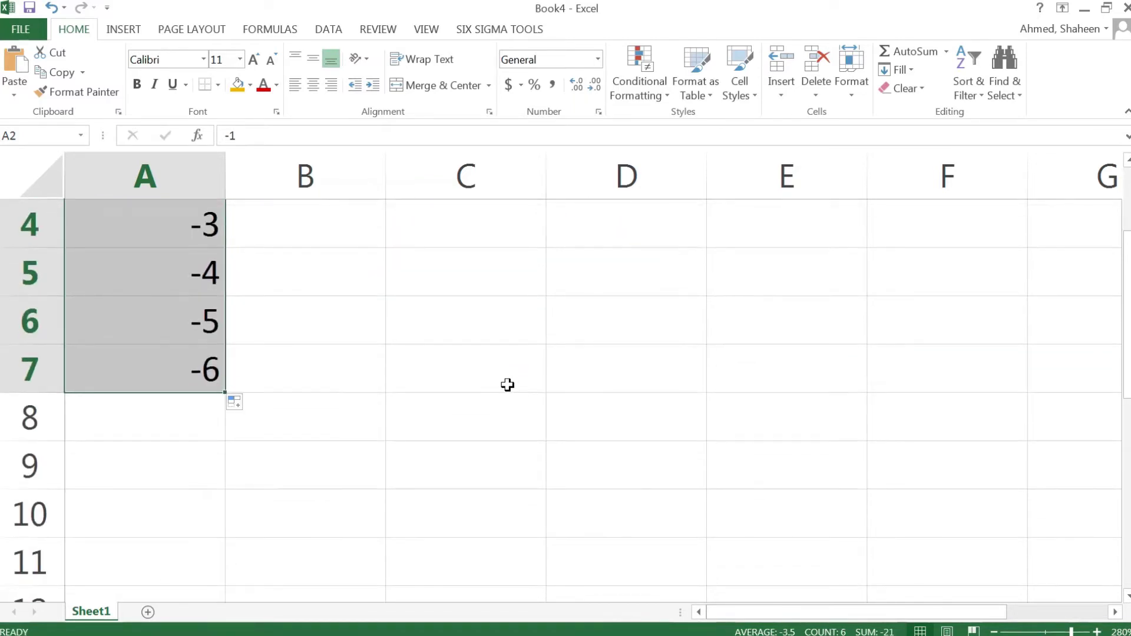
{"action": "scroll", "coordinate": [507, 385], "scroll_direction": "down", "scroll_amount": 2}
{"action": "scroll", "coordinate": [507, 385], "scroll_direction": "up", "scroll_amount": 1}
{"action": "left_click_drag", "start_coordinate": [312, 340], "coordinate": [328, 582]}
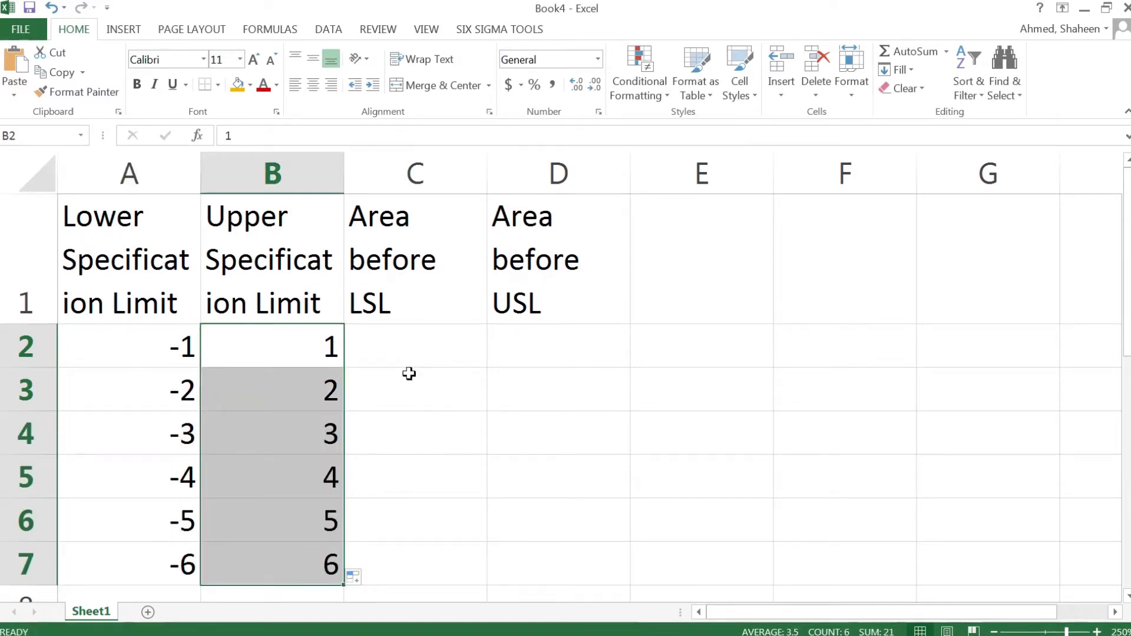
Step: Calculate the area before the lower limit in C2 with the formula =NORMSDIST(A2)
{"action": "left_click", "coordinate": [395, 338]}
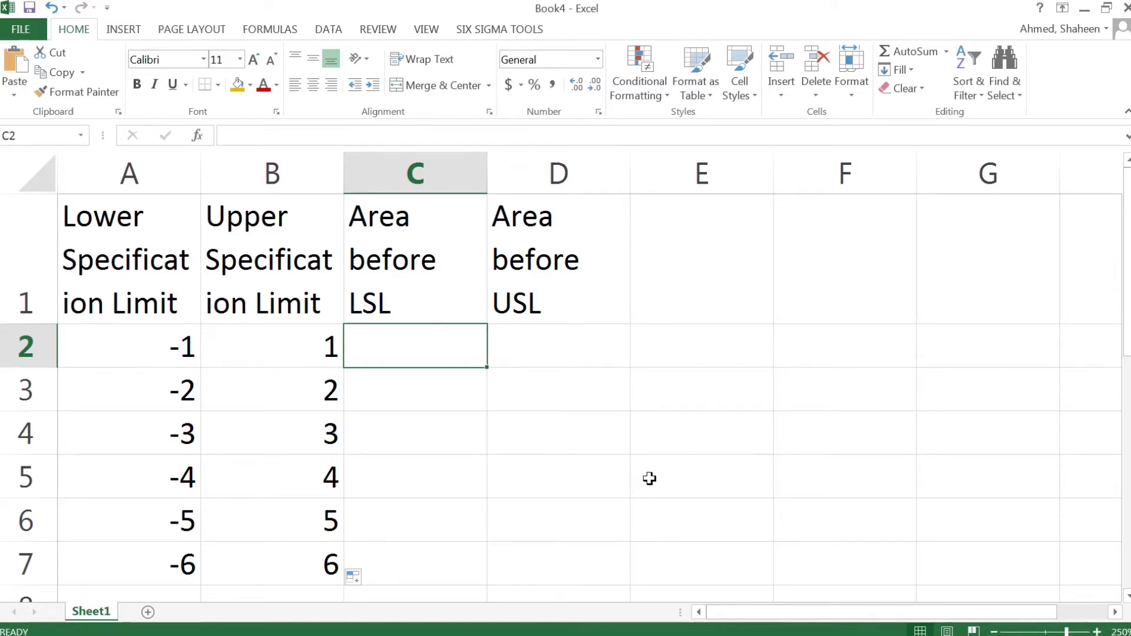
{"action": "type", "text": "=nor"}
{"action": "key", "text": "BackSpace"}
{"action": "key", "text": "BackSpace"}
{"action": "key", "text": "BackSpace"}
{"action": "type", "text": "NORMSDIST("}
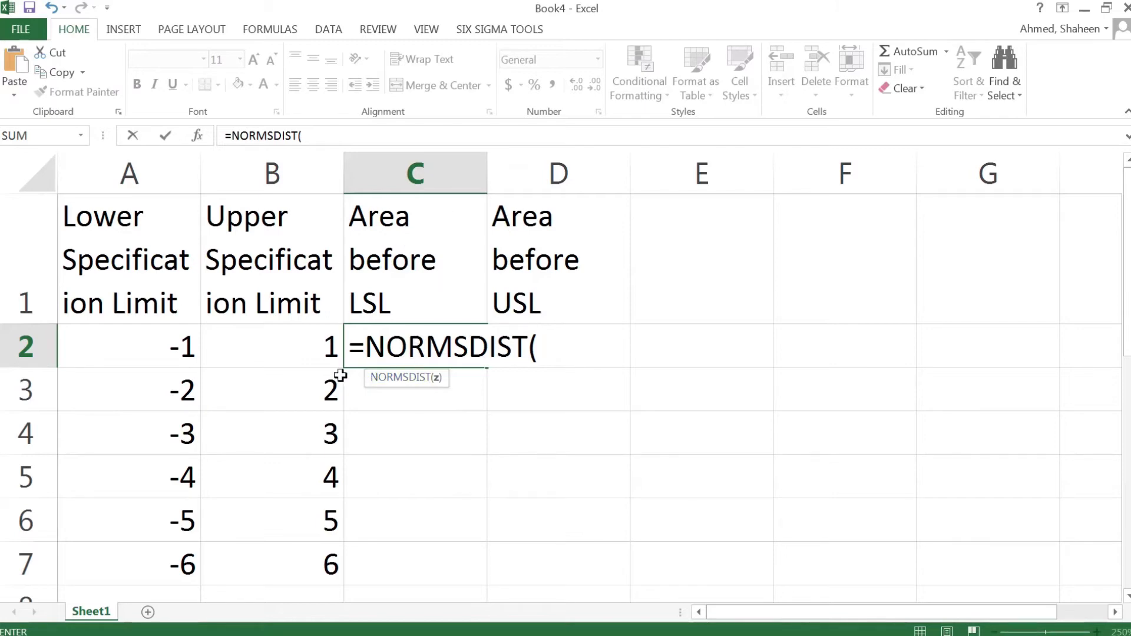
{"action": "left_click", "coordinate": [180, 346]}
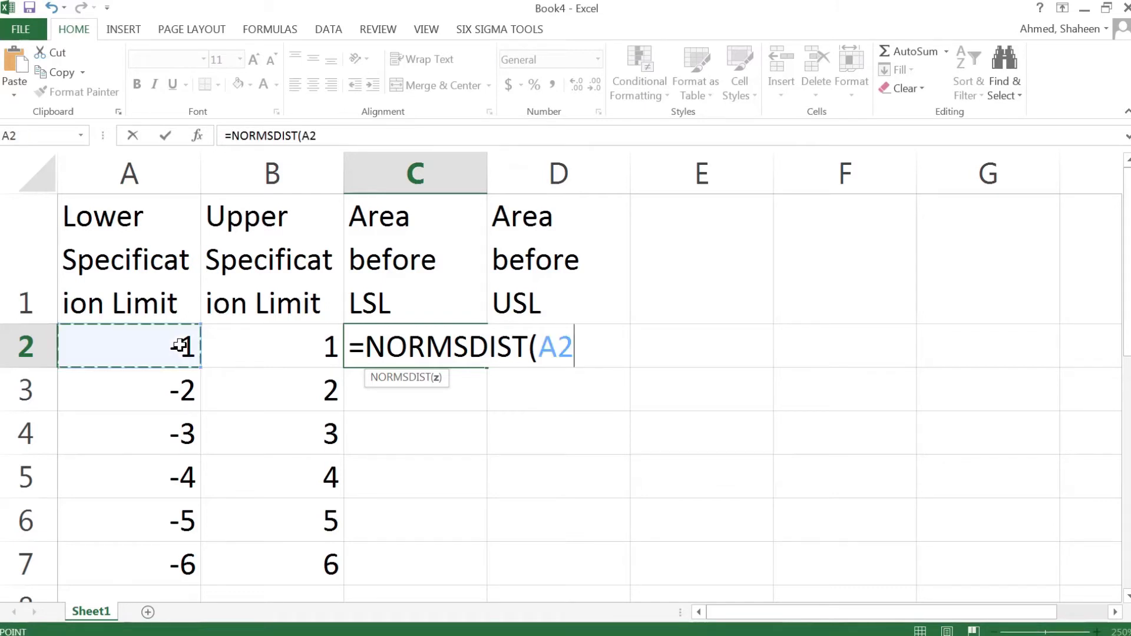
{"action": "type", "text": ")"}
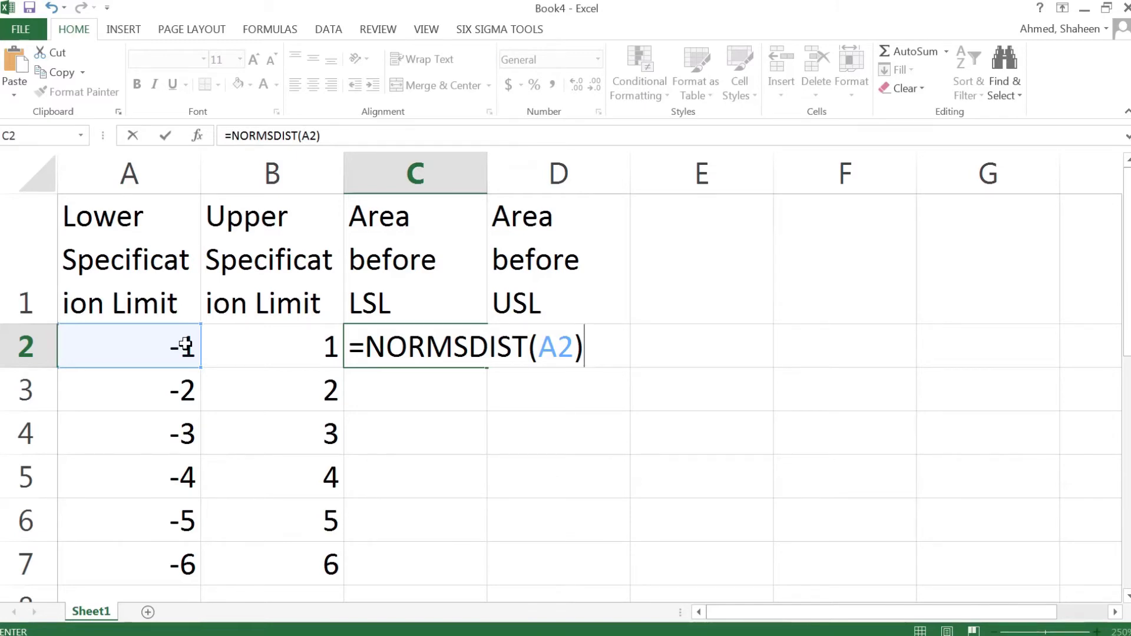
{"action": "key", "text": "Return"}
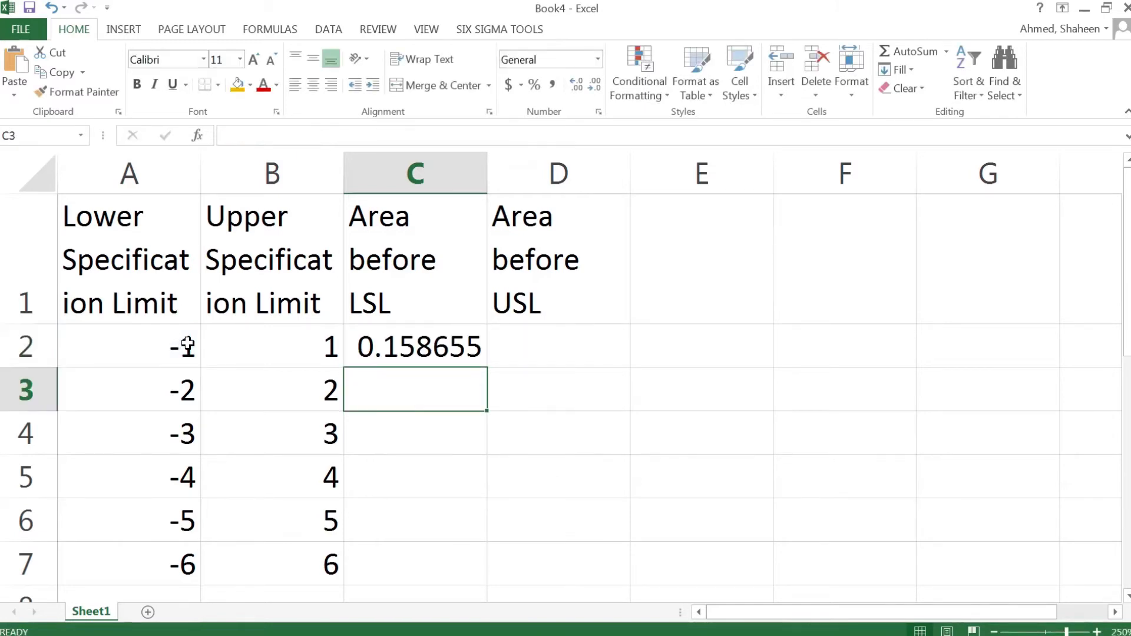
Step: Fill the NORMSDIST formula from C2 down to C7 and check the copied formulas in C3 and C4
{"action": "left_click", "coordinate": [455, 342]}
{"action": "double_click", "coordinate": [487, 366]}
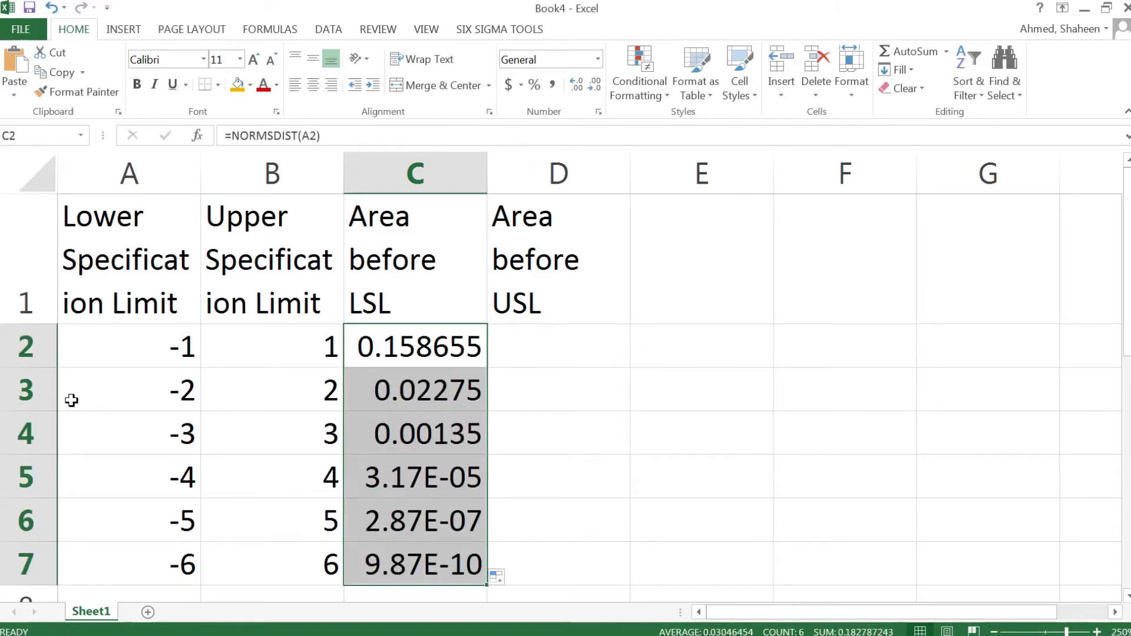
{"action": "double_click", "coordinate": [411, 391]}
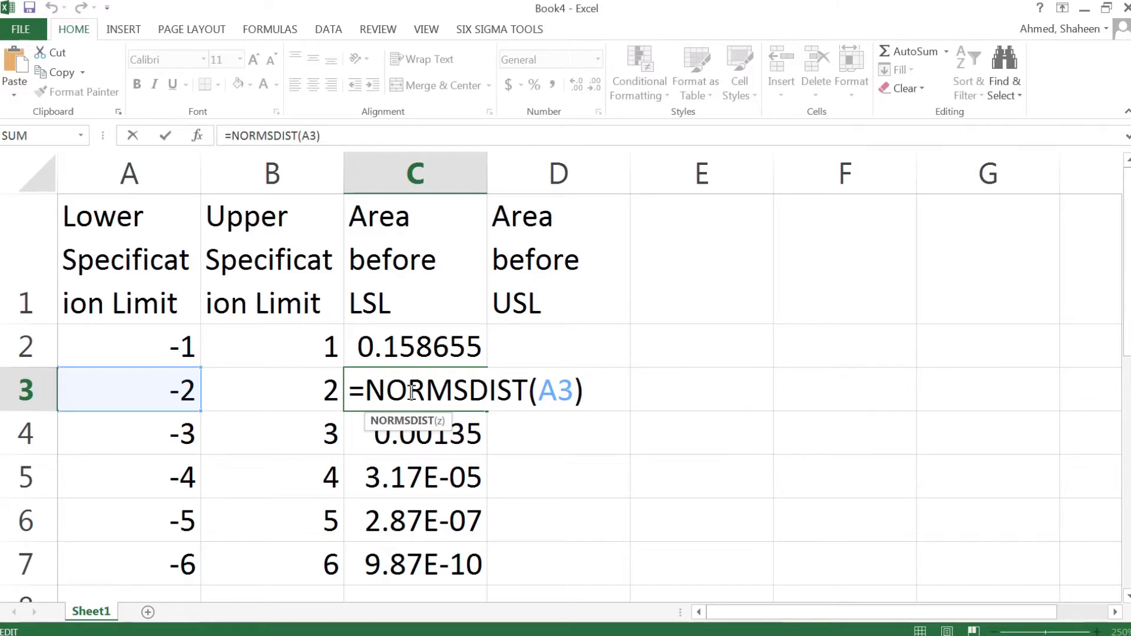
{"action": "key", "text": "Return"}
{"action": "double_click", "coordinate": [442, 437]}
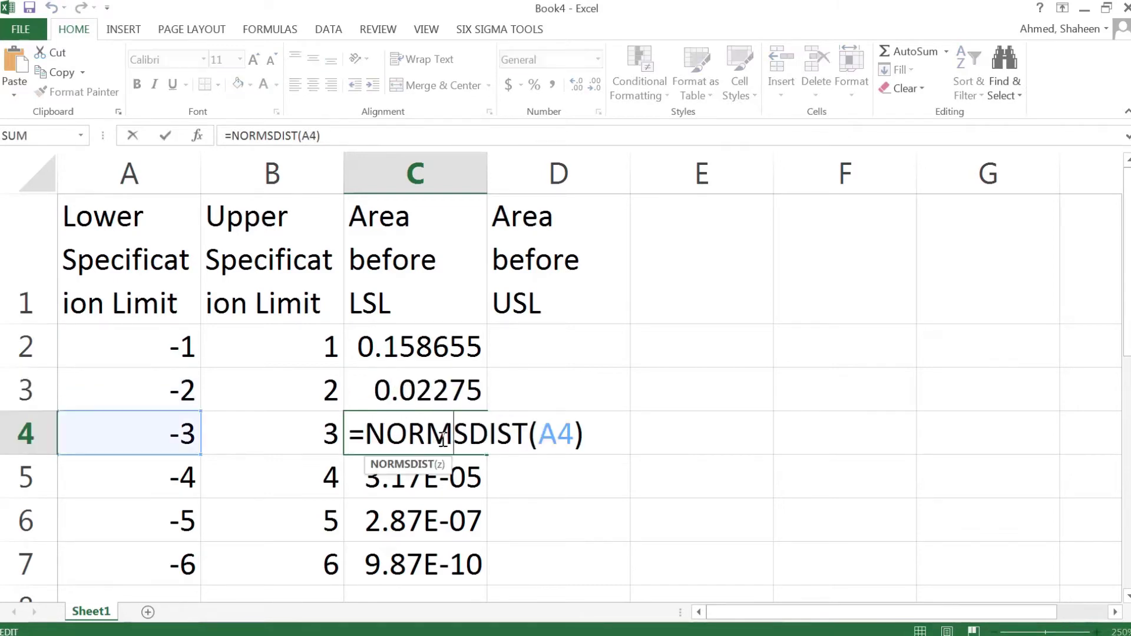
{"action": "key", "text": "Return"}
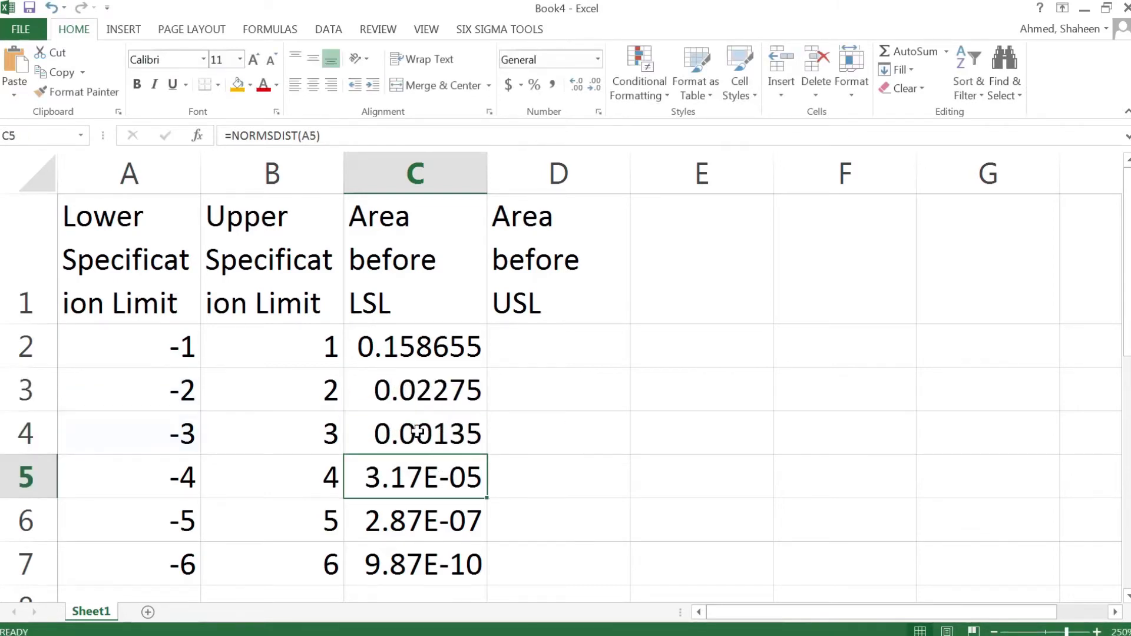
Step: Calculate the area before the upper limit in D2 with =NORMSDIST(B2) and fill the formula down to D7
{"action": "left_click", "coordinate": [560, 334]}
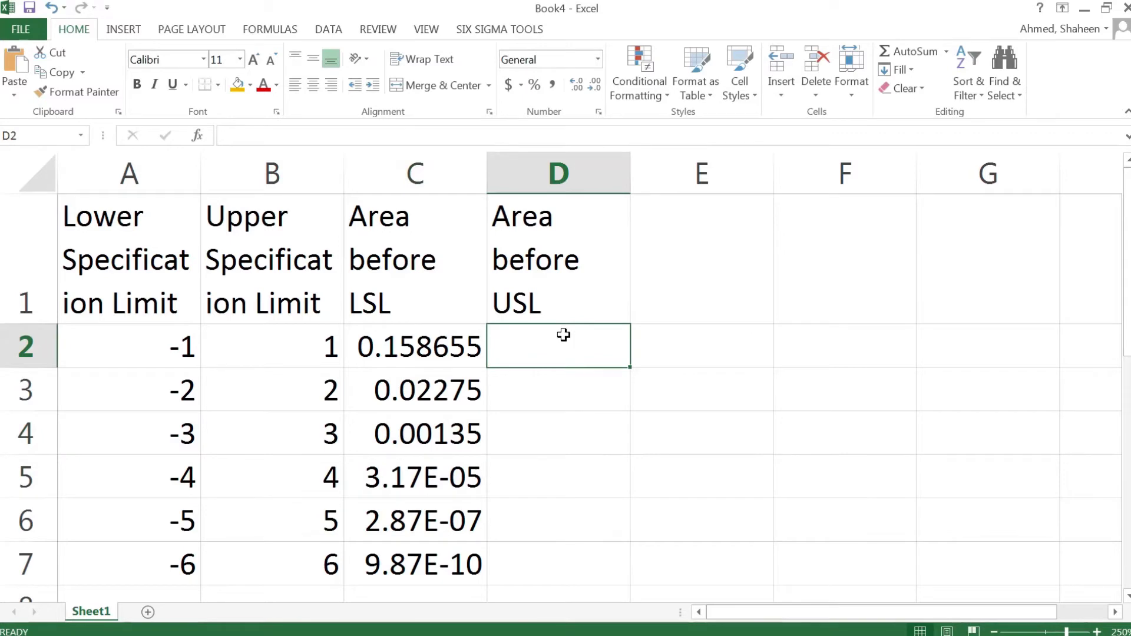
{"action": "type", "text": "=NORM"}
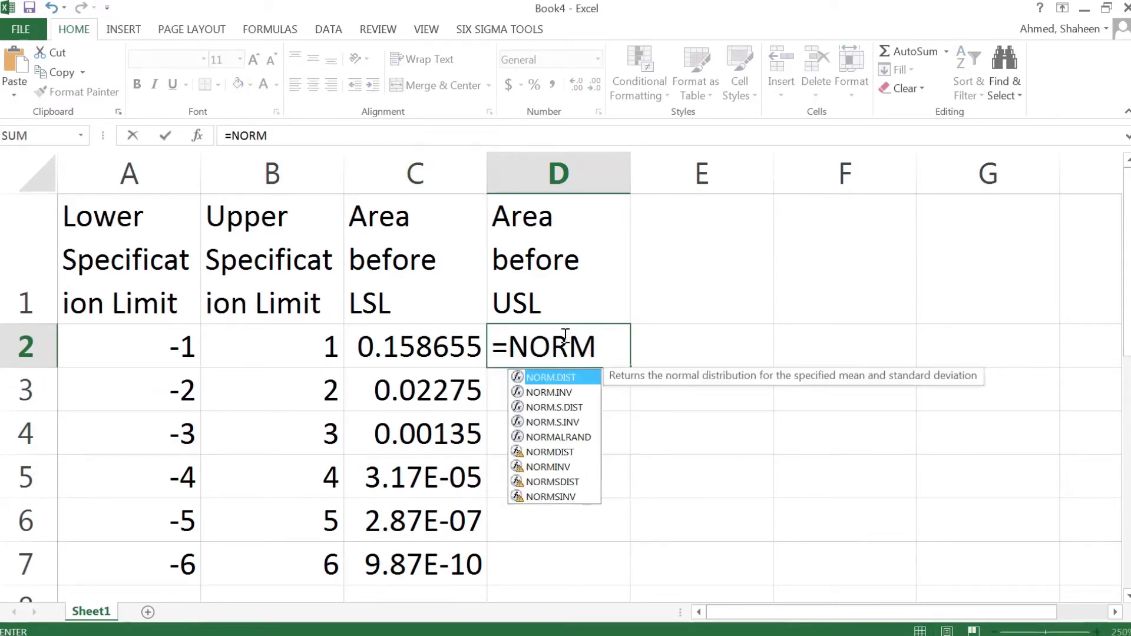
{"action": "type", "text": "SDIST"}
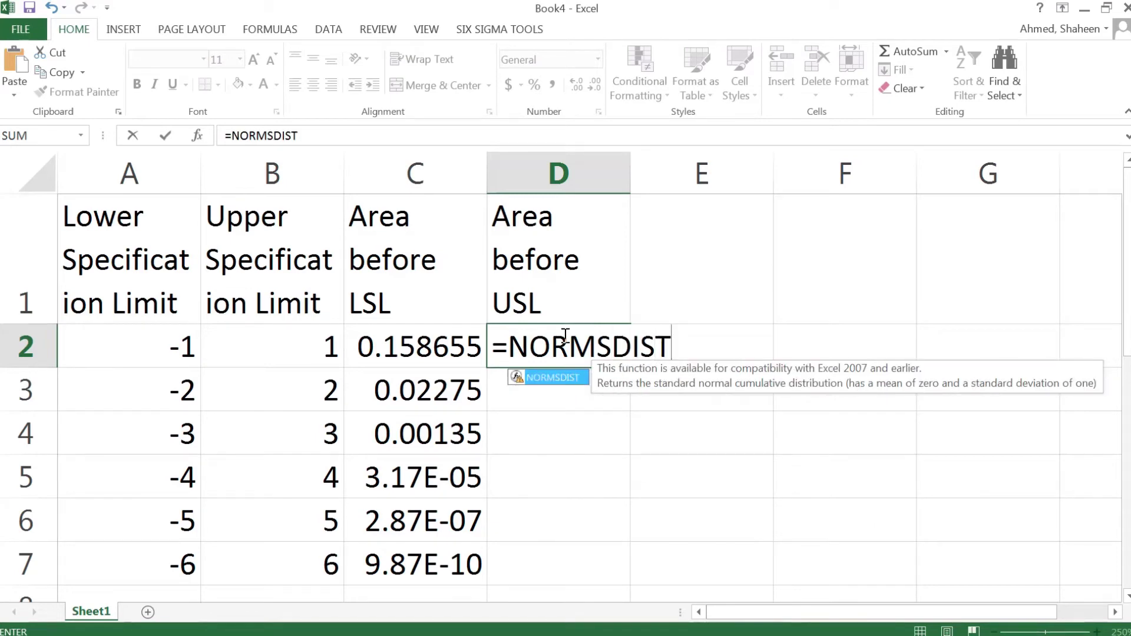
{"action": "type", "text": "("}
{"action": "left_click", "coordinate": [319, 350]}
{"action": "type", "text": ")"}
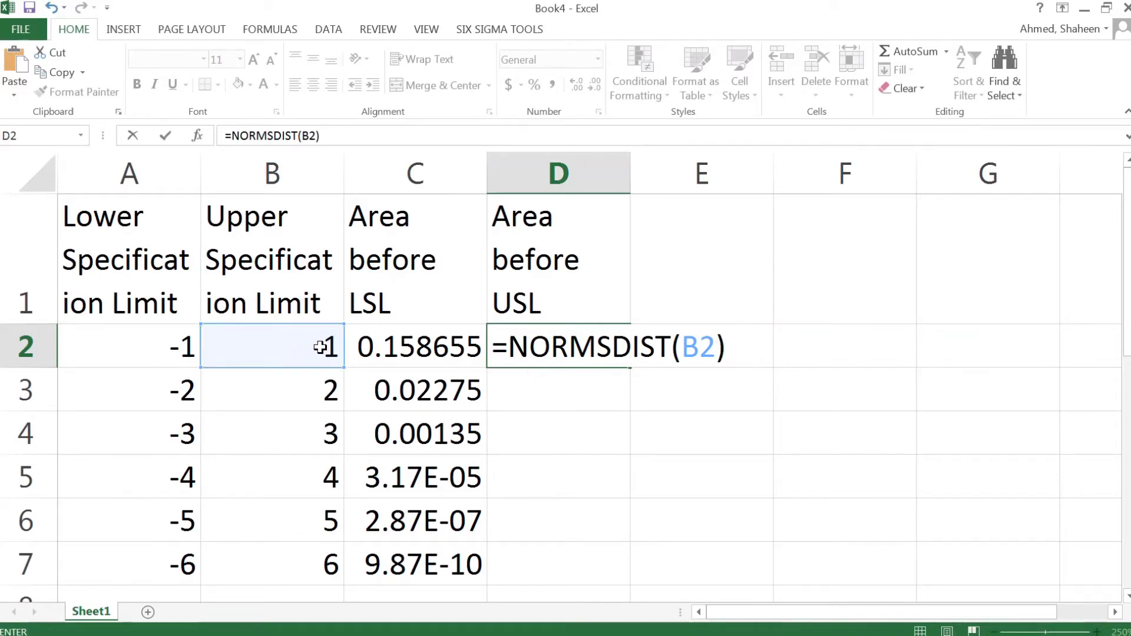
{"action": "key", "text": "Return"}
{"action": "left_click", "coordinate": [628, 361]}
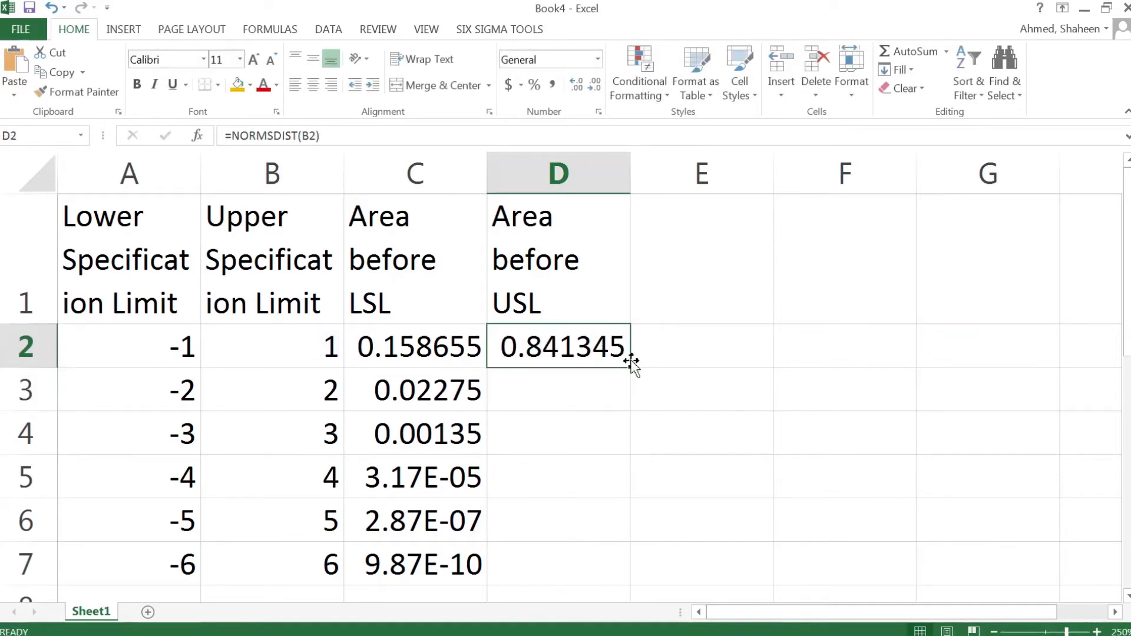
{"action": "double_click", "coordinate": [629, 366]}
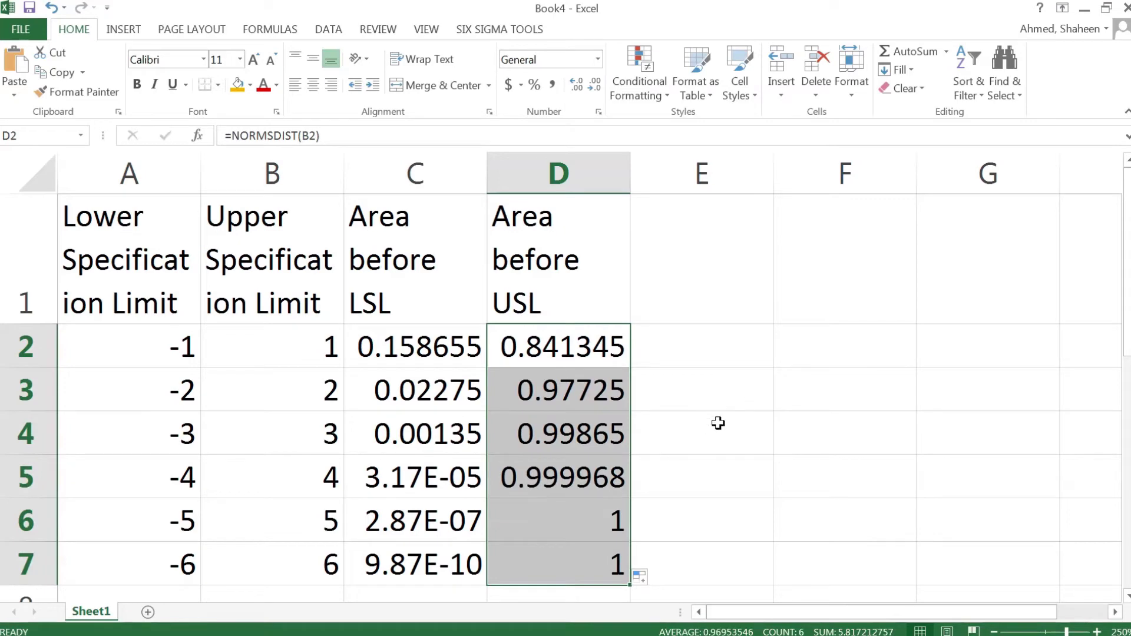
Step: Review the lower limit, upper limit and both calculated areas in row 2, from A2 to D2
{"action": "left_click", "coordinate": [724, 270]}
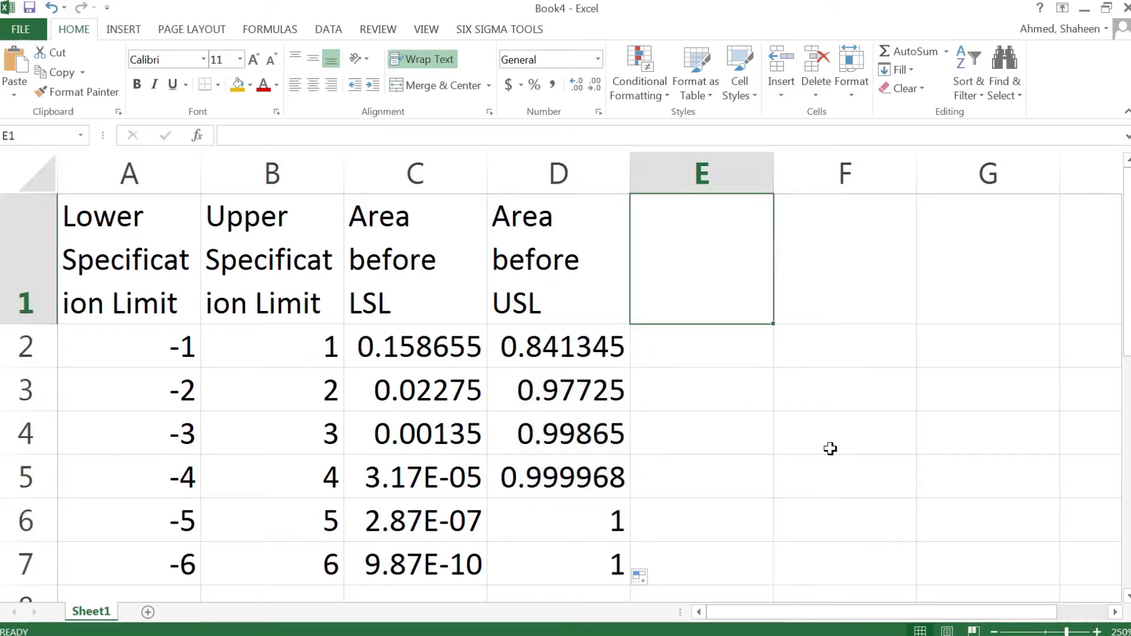
{"action": "key", "text": "Down"}
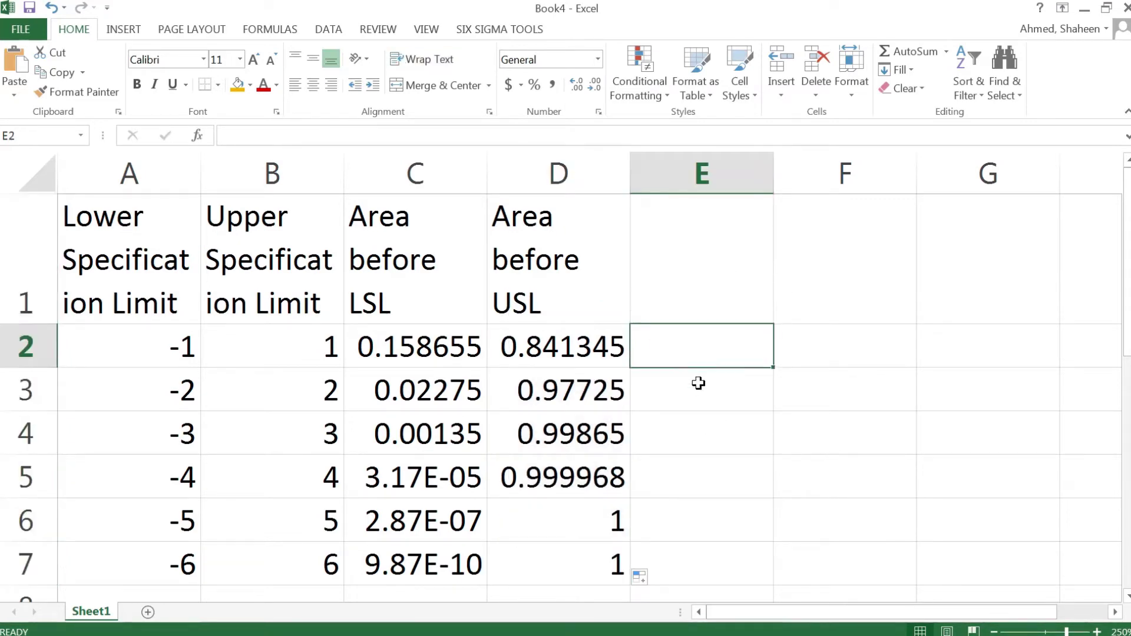
{"action": "left_click", "coordinate": [173, 353]}
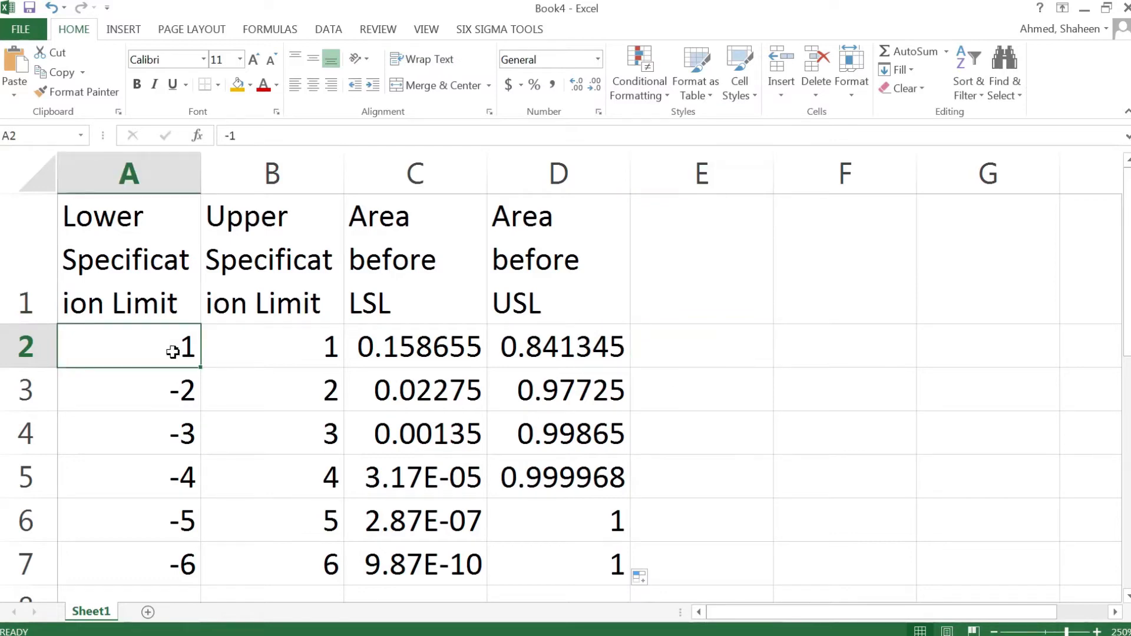
{"action": "left_click", "coordinate": [318, 353]}
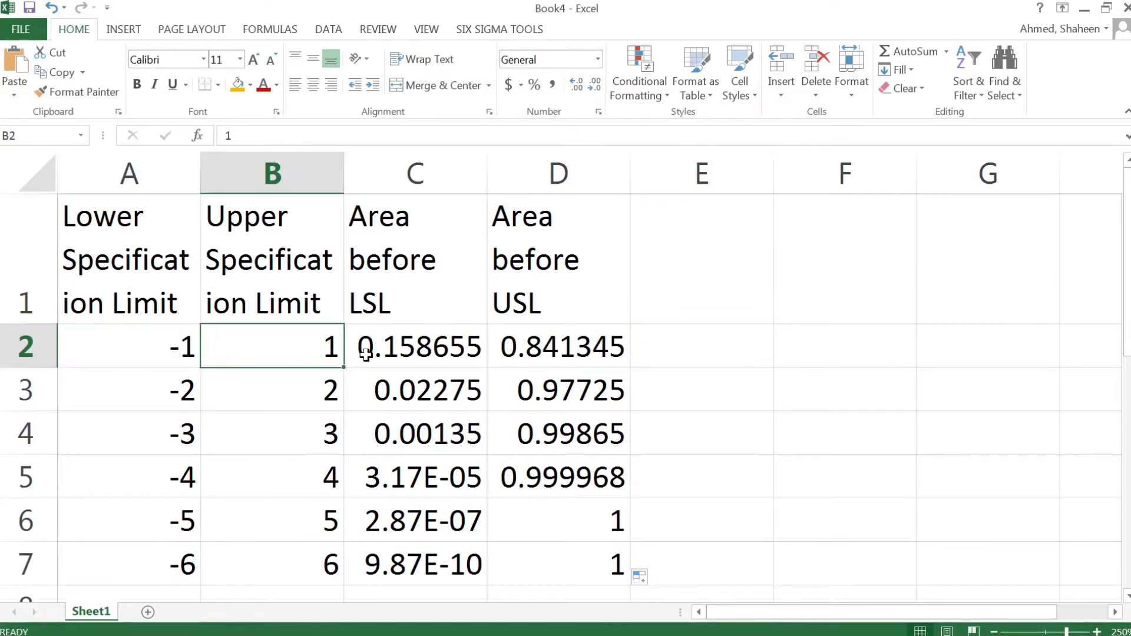
{"action": "left_click", "coordinate": [416, 350]}
{"action": "left_click", "coordinate": [536, 351]}
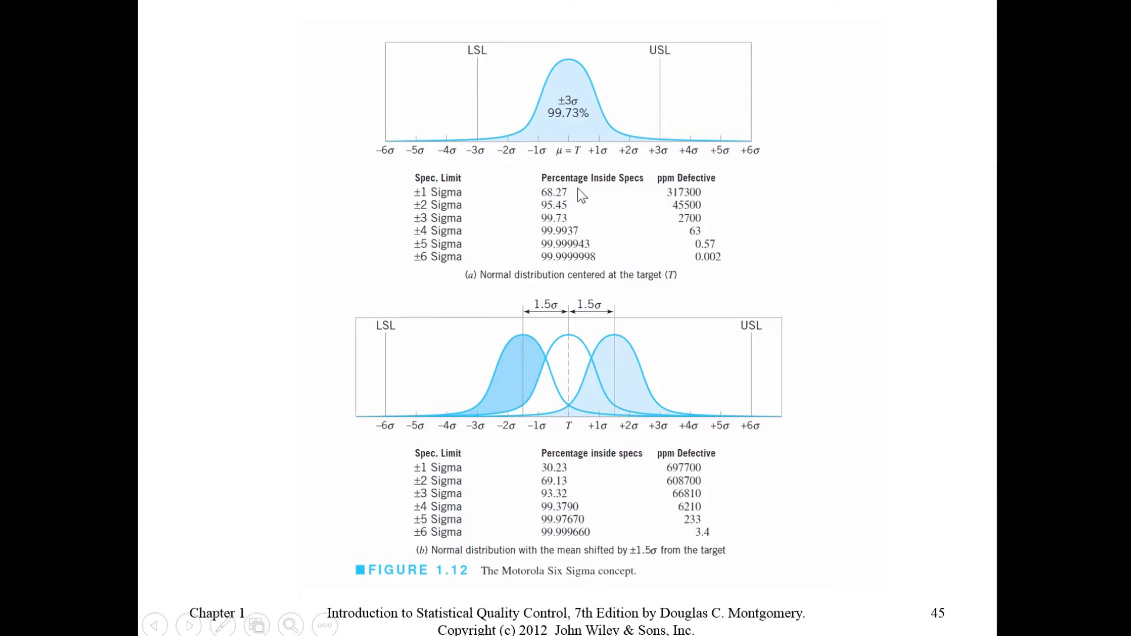
Step: Switch back to the Excel workbook, calculate the area between the limits in E2 with =D2-C2, and fill it down to E7
{"action": "key", "text": "alt+Tab"}
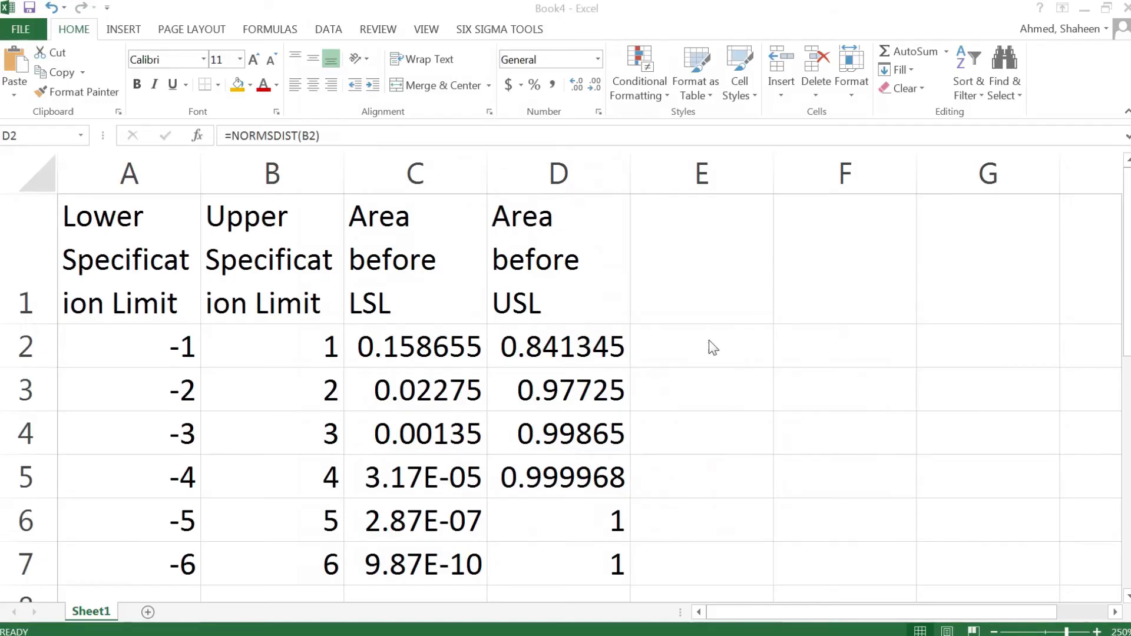
{"action": "left_click", "coordinate": [708, 347]}
{"action": "type", "text": "="}
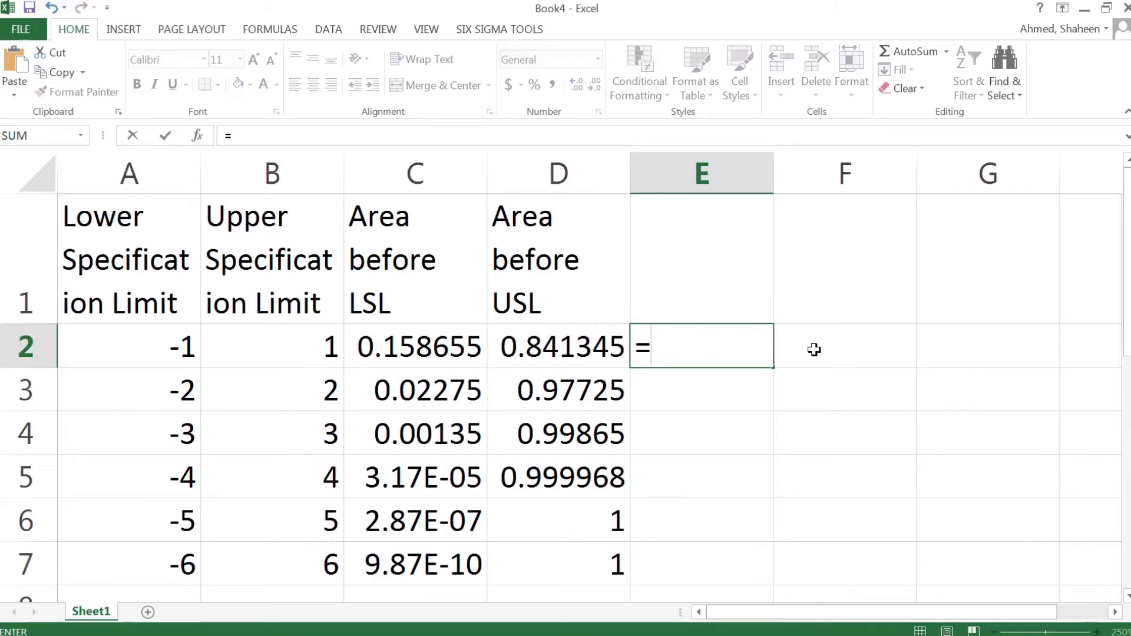
{"action": "left_click", "coordinate": [583, 334]}
{"action": "type", "text": "-"}
{"action": "left_click", "coordinate": [426, 349]}
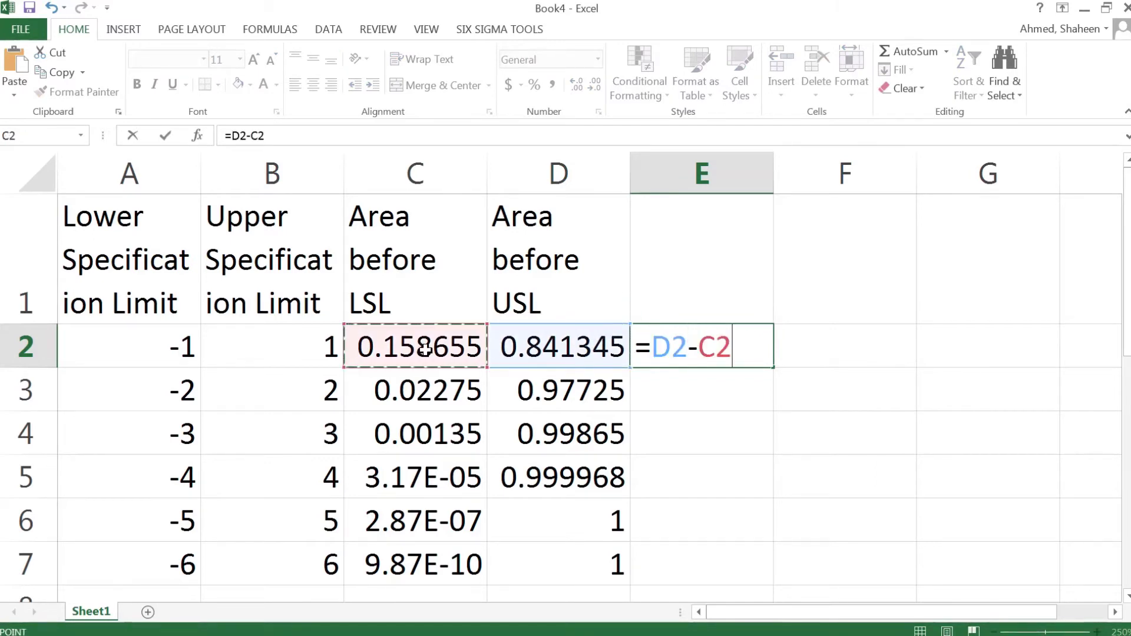
{"action": "key", "text": "Return"}
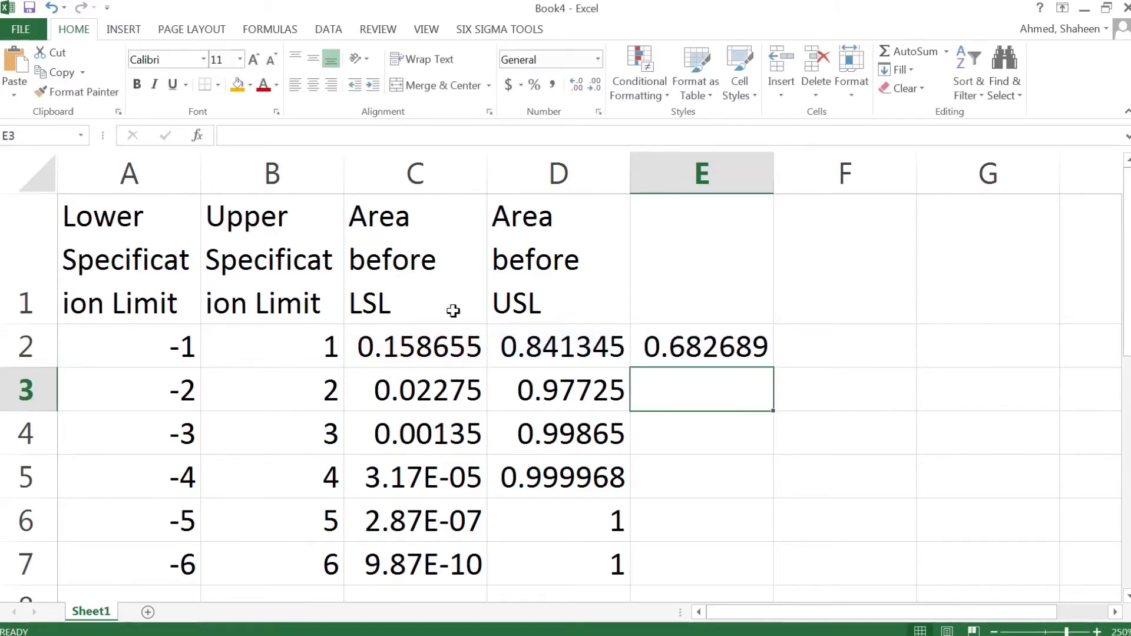
{"action": "left_click", "coordinate": [756, 351]}
{"action": "double_click", "coordinate": [772, 369]}
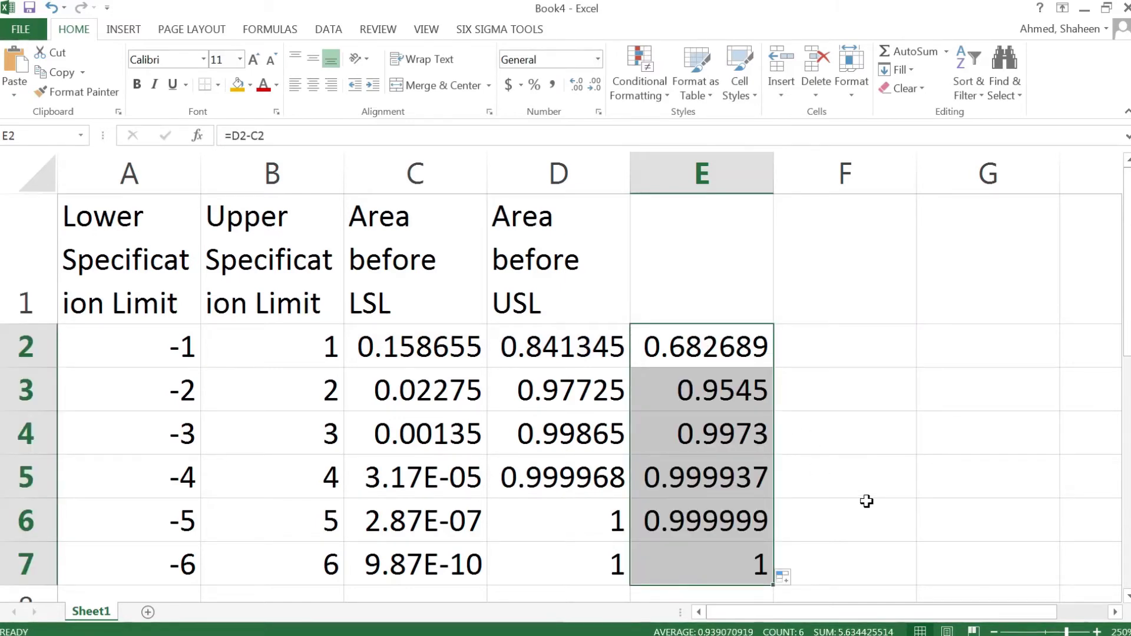
Step: Enter the header "Percent conformance" in E1 and widen column E so the word "conformance" fits on one line
{"action": "left_click", "coordinate": [716, 277]}
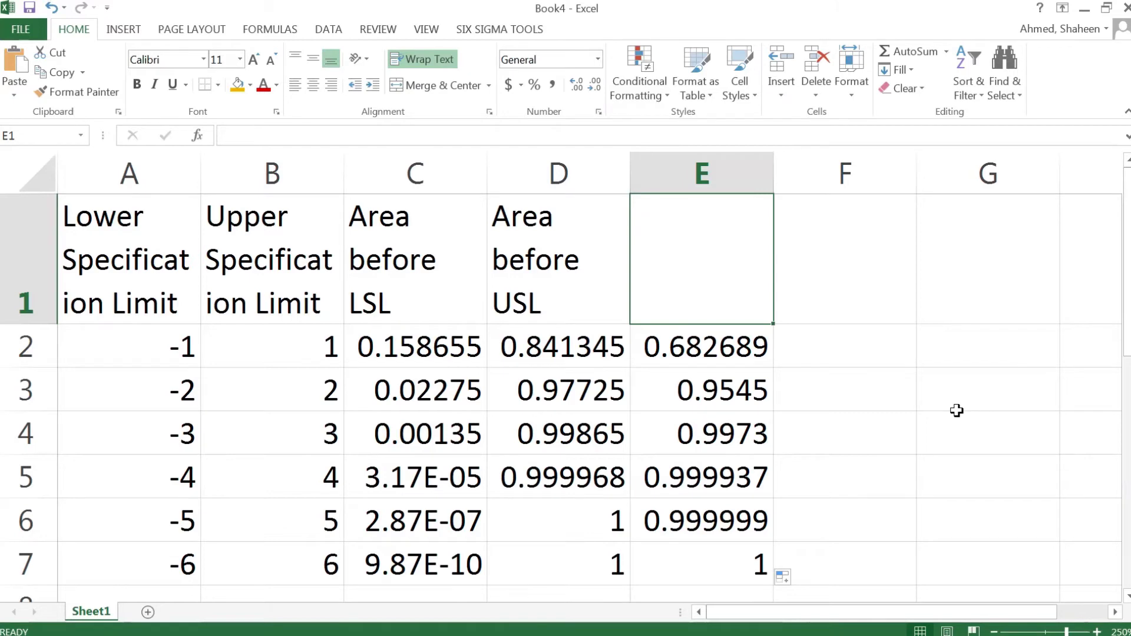
{"action": "type", "text": "pERCENT"}
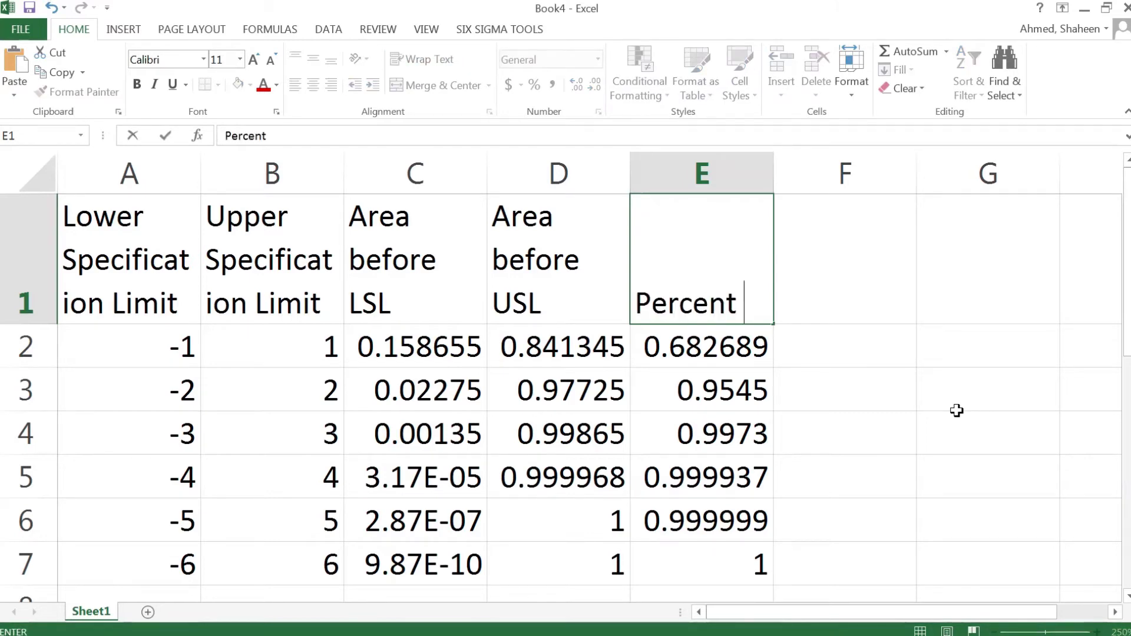
{"action": "type", "text": " con"}
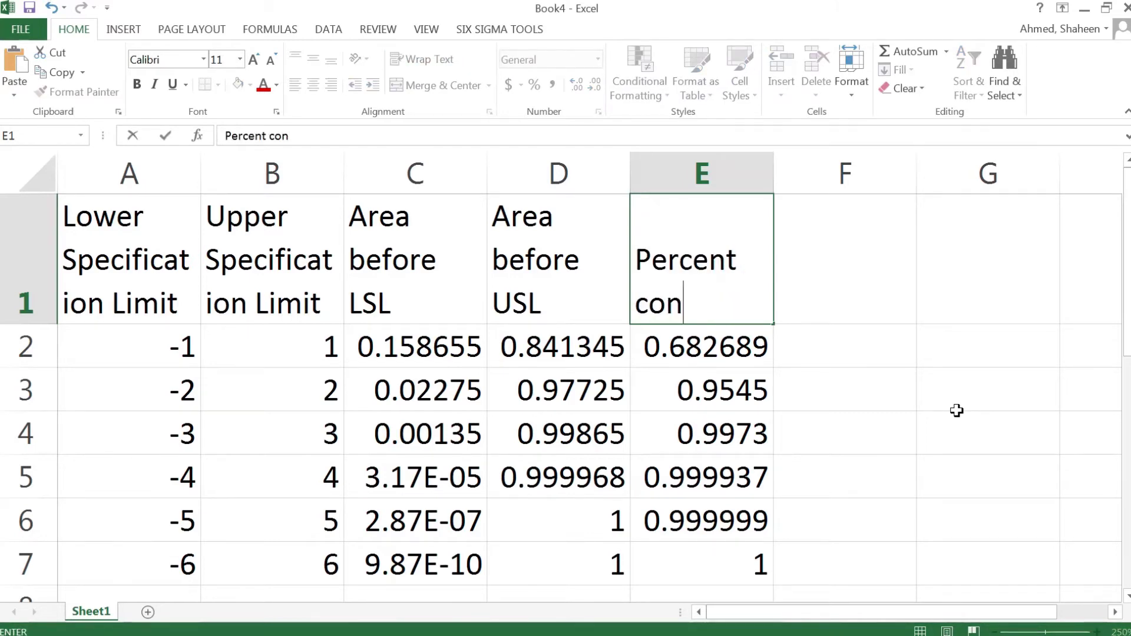
{"action": "type", "text": "formance"}
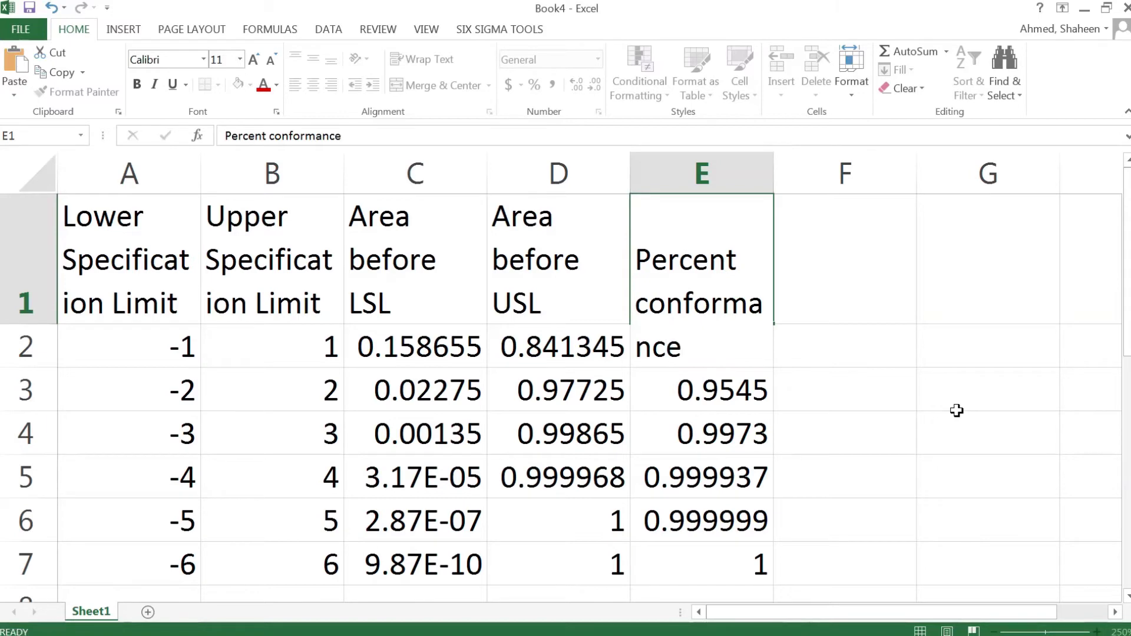
{"action": "key", "text": "Return"}
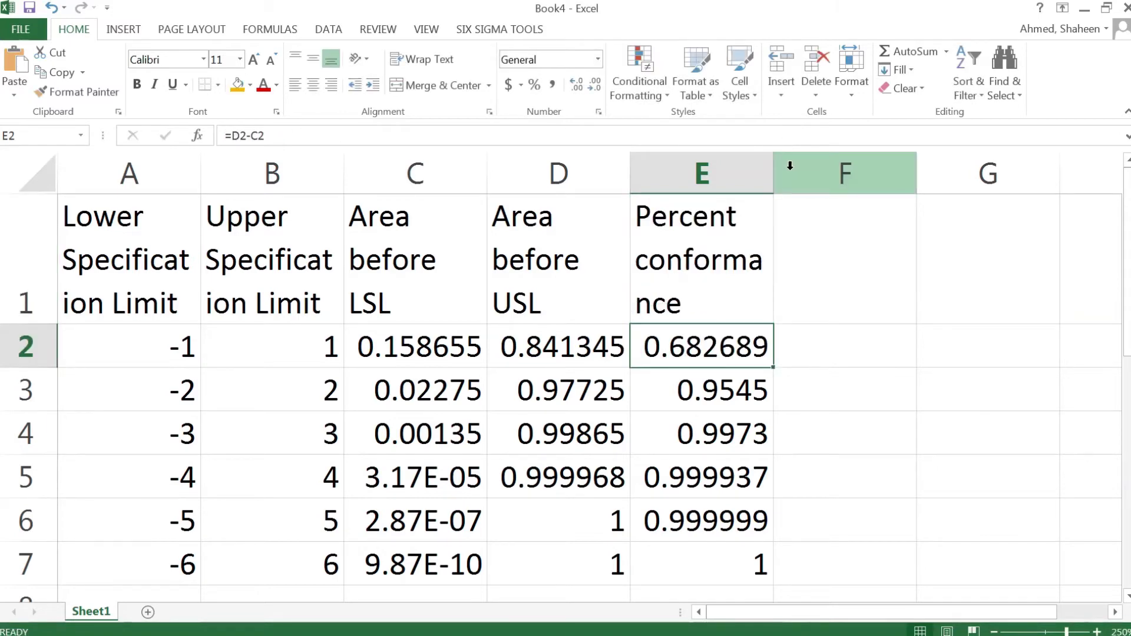
{"action": "left_click_drag", "start_coordinate": [773, 174], "coordinate": [816, 176]}
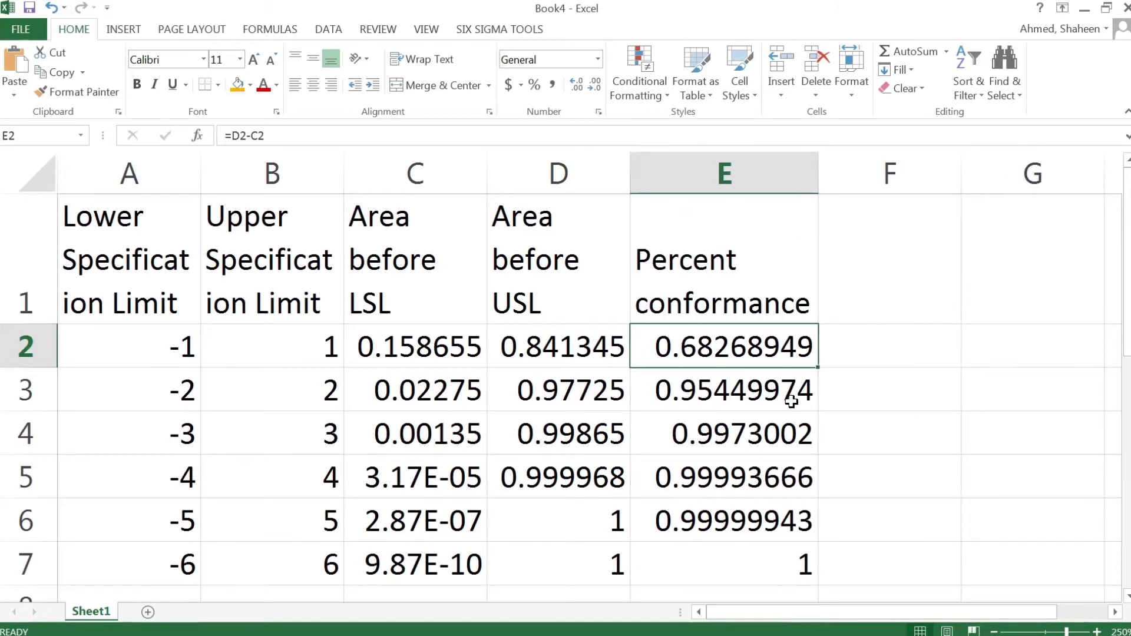
Step: Change the formula in E2 to =(D2-C2)*100 and fill it down to E7
{"action": "double_click", "coordinate": [776, 341]}
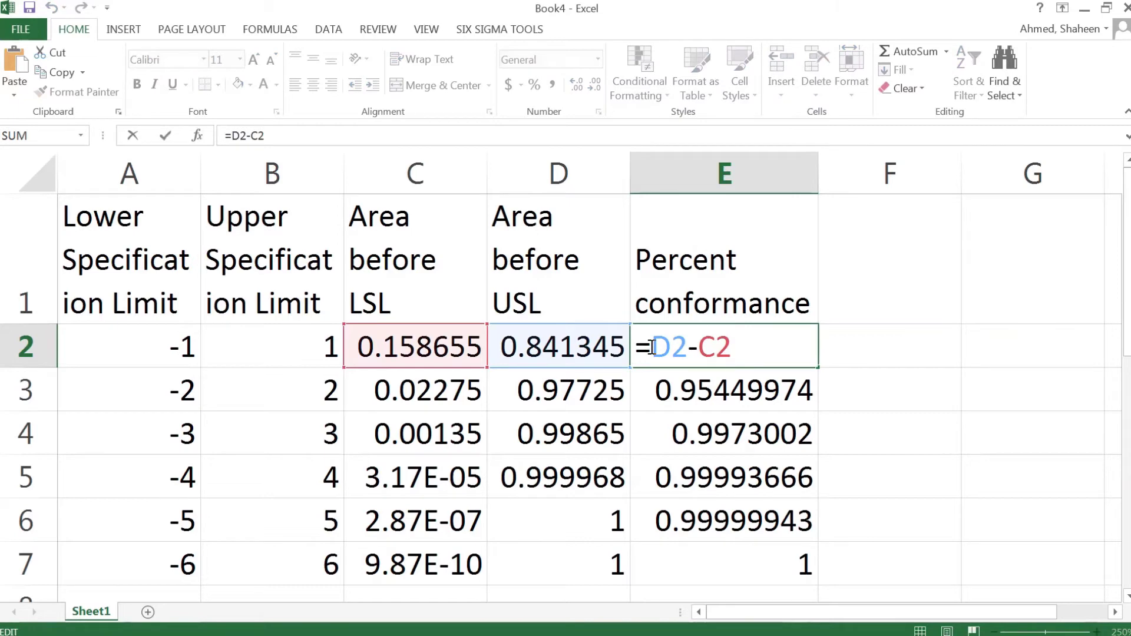
{"action": "key", "text": "Left"}
{"action": "key", "text": "Left"}
{"action": "key", "text": "Left"}
{"action": "key", "text": "Left"}
{"action": "key", "text": "Left"}
{"action": "type", "text": "("}
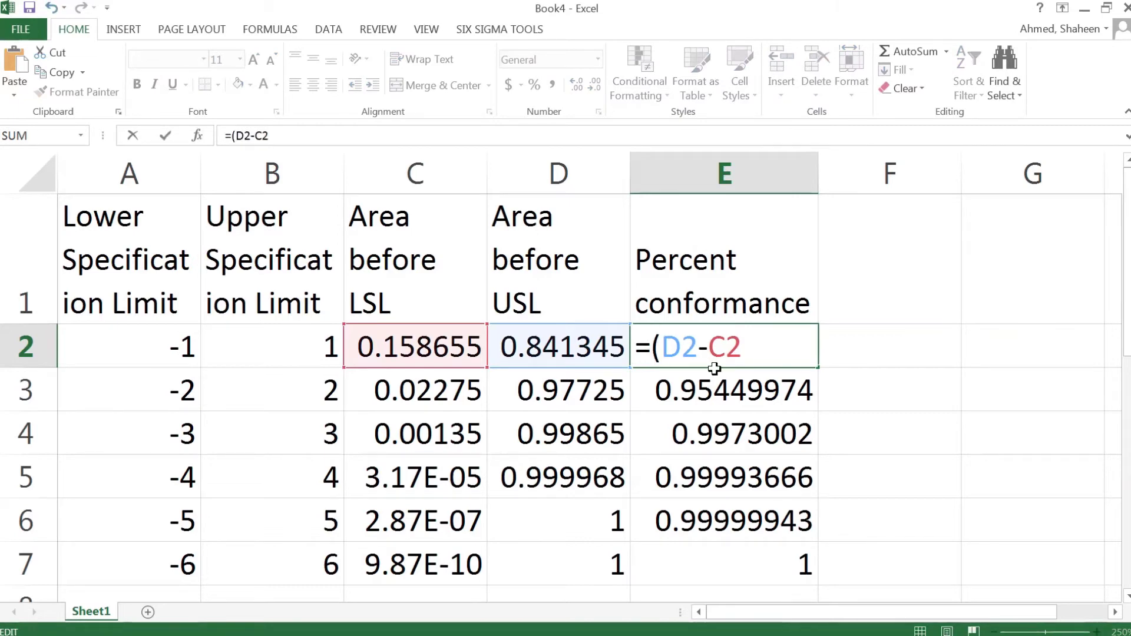
{"action": "left_click", "coordinate": [782, 330]}
{"action": "type", "text": ")*100"}
{"action": "key", "text": "Return"}
{"action": "left_click", "coordinate": [782, 348]}
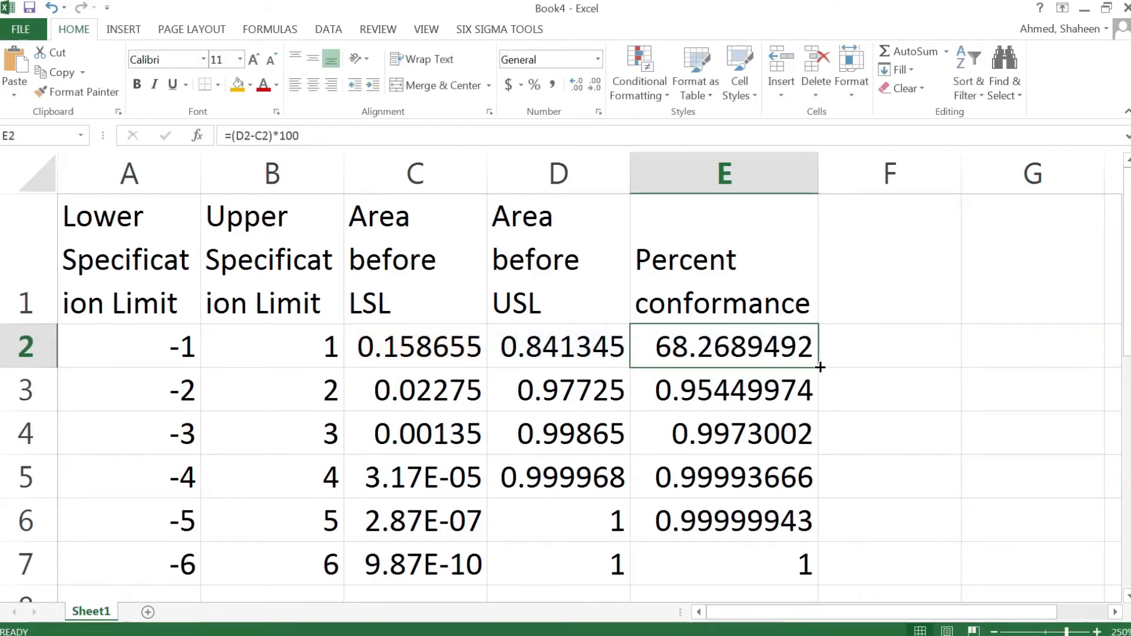
{"action": "double_click", "coordinate": [816, 368]}
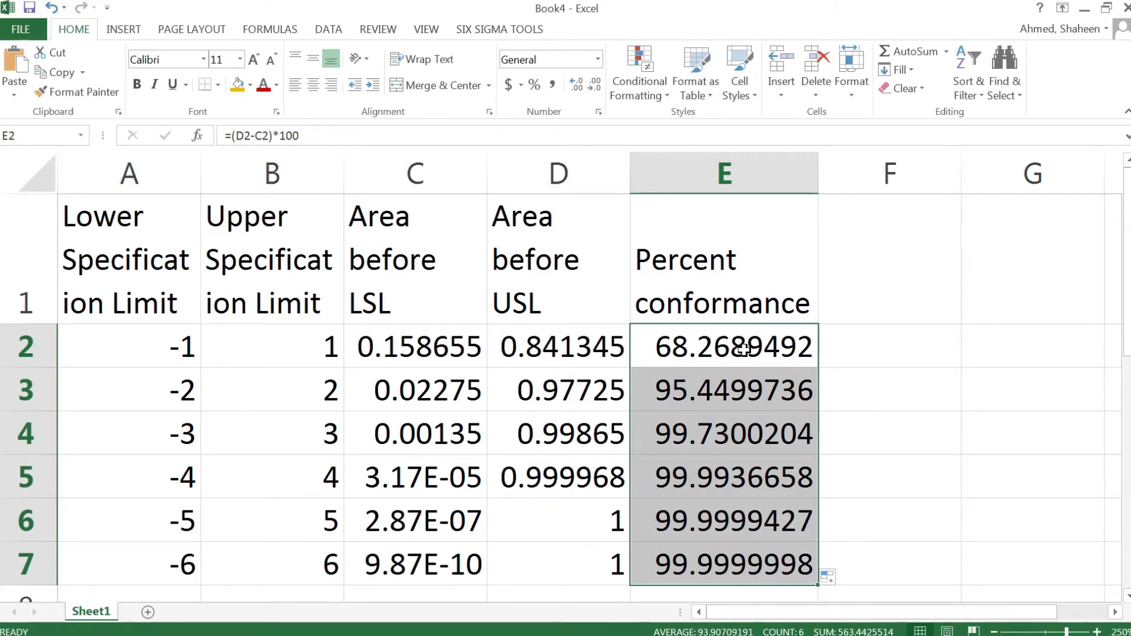
Step: Enter the header "Noncomformance" in F1
{"action": "left_click", "coordinate": [878, 279]}
{"action": "type", "text": "Noncomfor"}
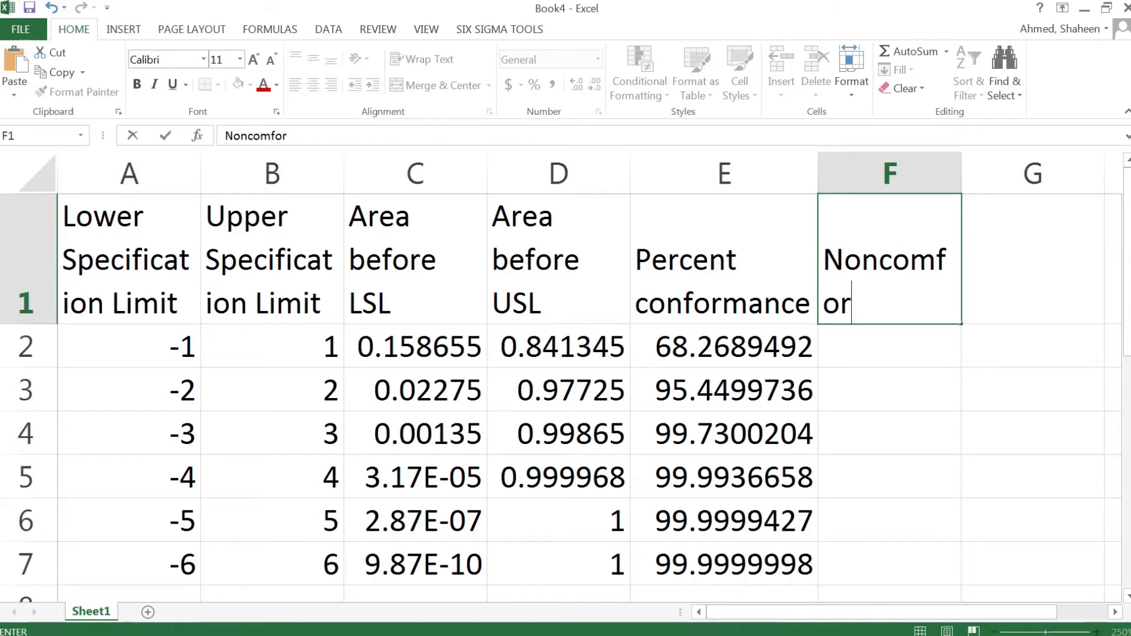
{"action": "type", "text": "mance"}
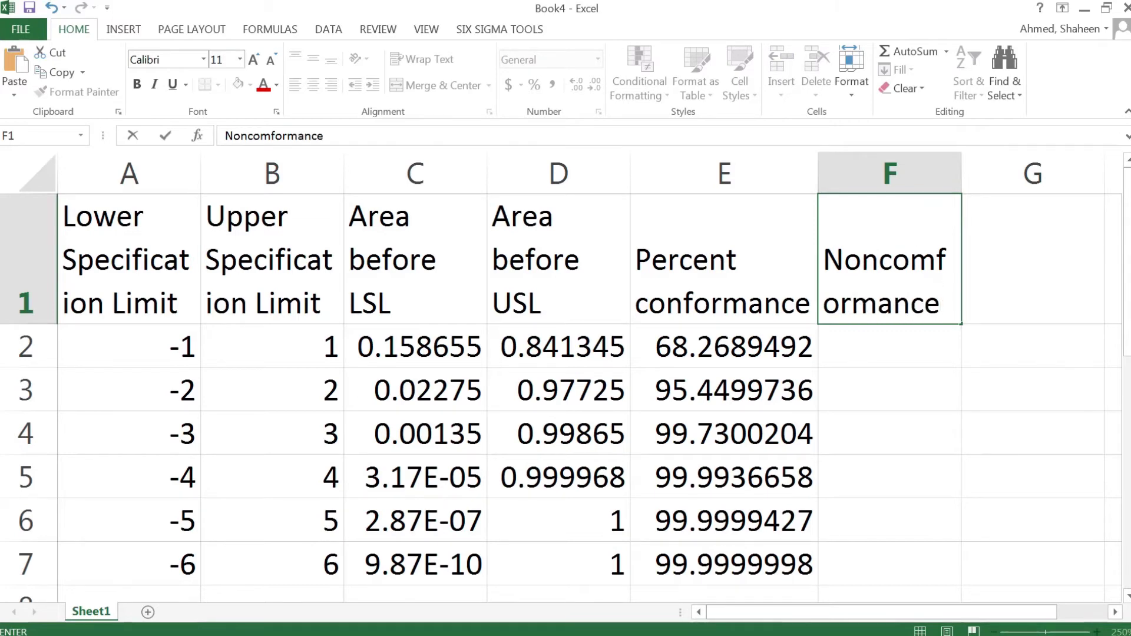
{"action": "key", "text": "Return"}
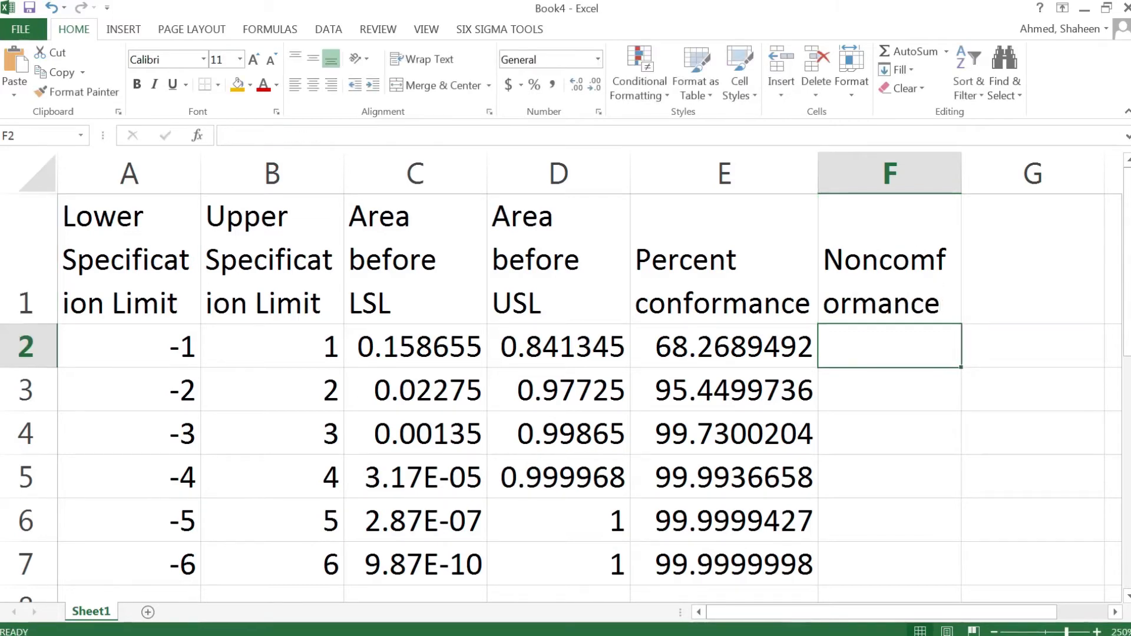
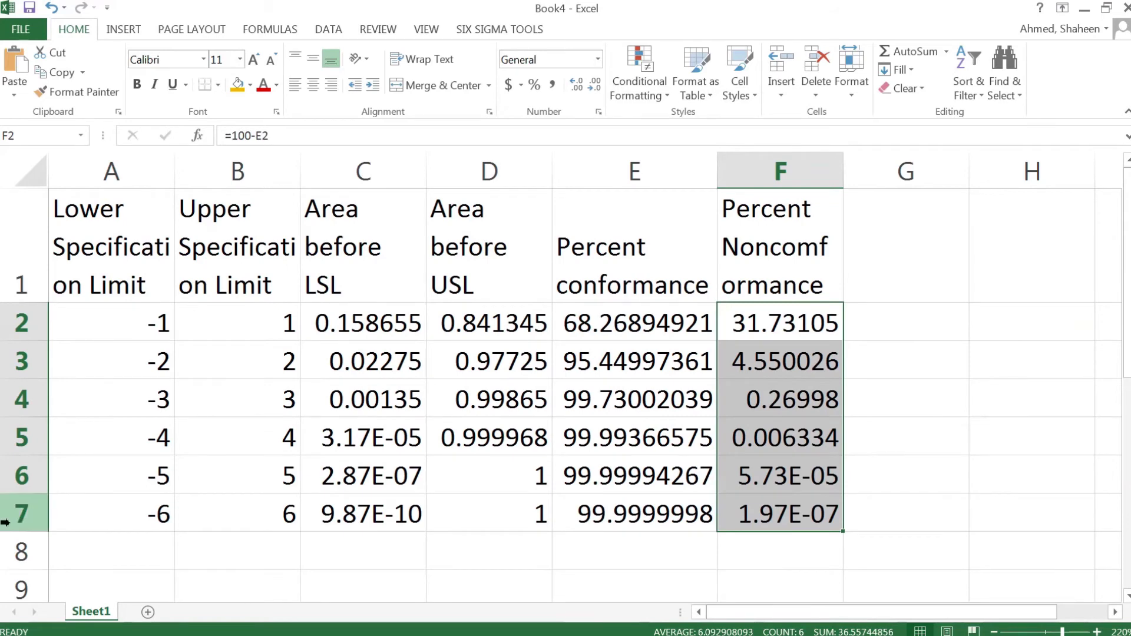
Step: Format the whole of row 7, holding the -6 and 6 limits, in bold and select its percent nonconformance cell F7
{"action": "left_click", "coordinate": [23, 517]}
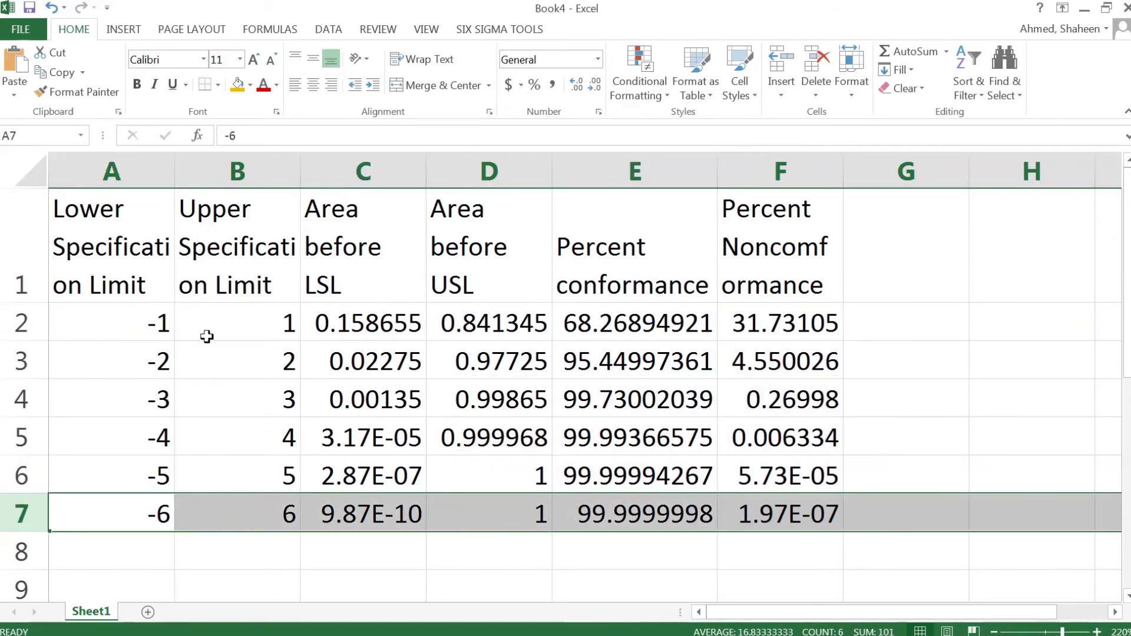
{"action": "left_click", "coordinate": [137, 86]}
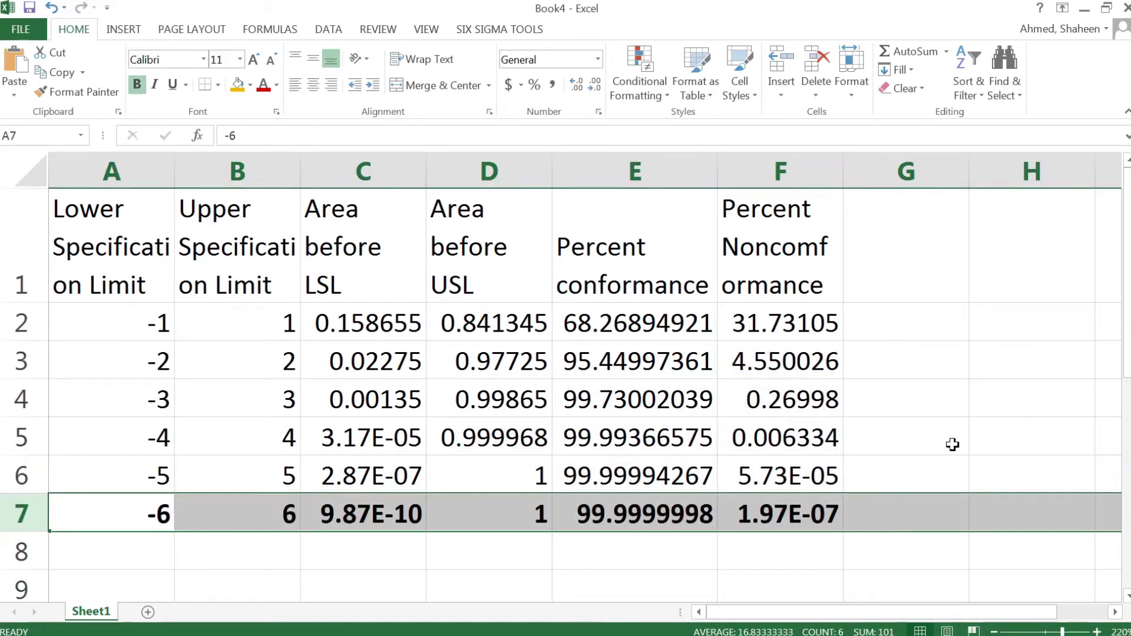
{"action": "left_click", "coordinate": [776, 519]}
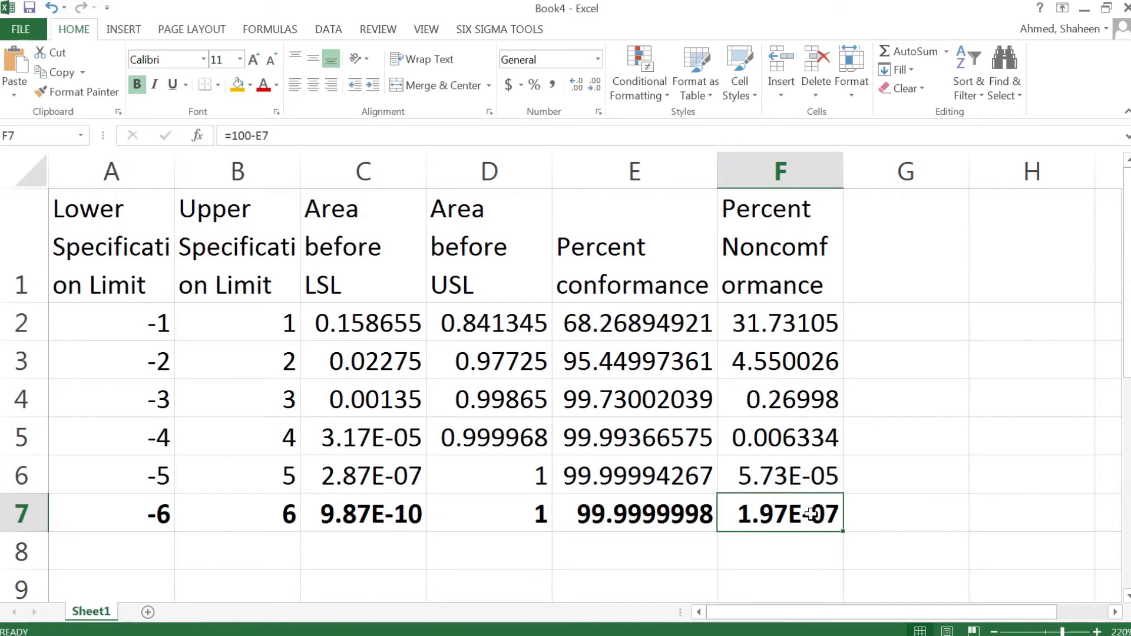
Step: Enter the header "Percent Nonconformance" in G1
{"action": "left_click", "coordinate": [942, 291]}
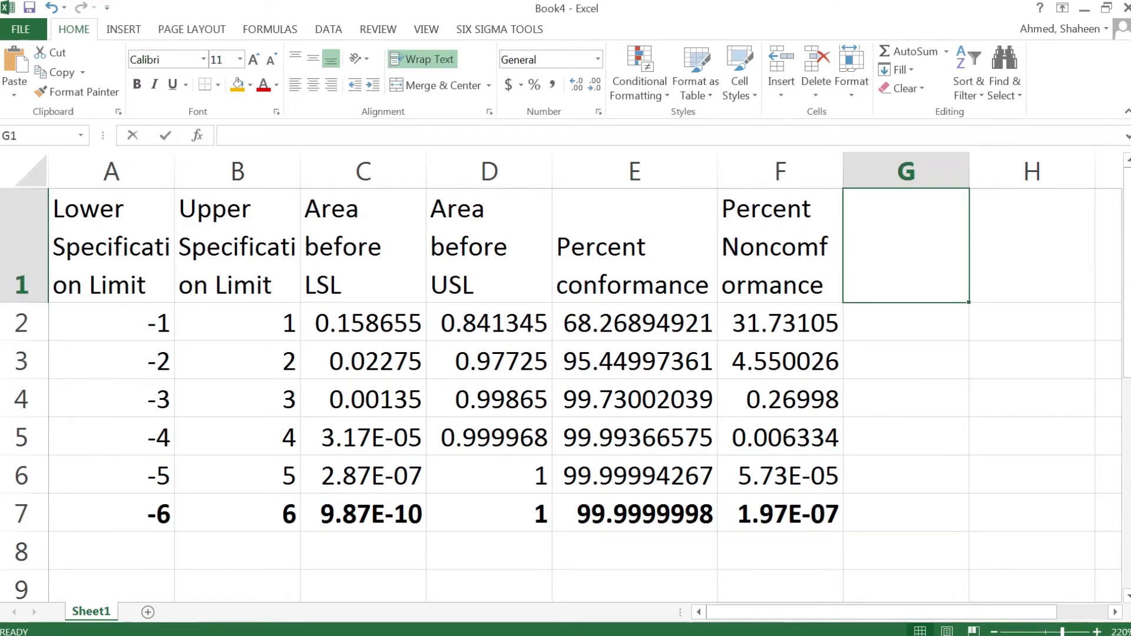
{"action": "type", "text": "Percent"}
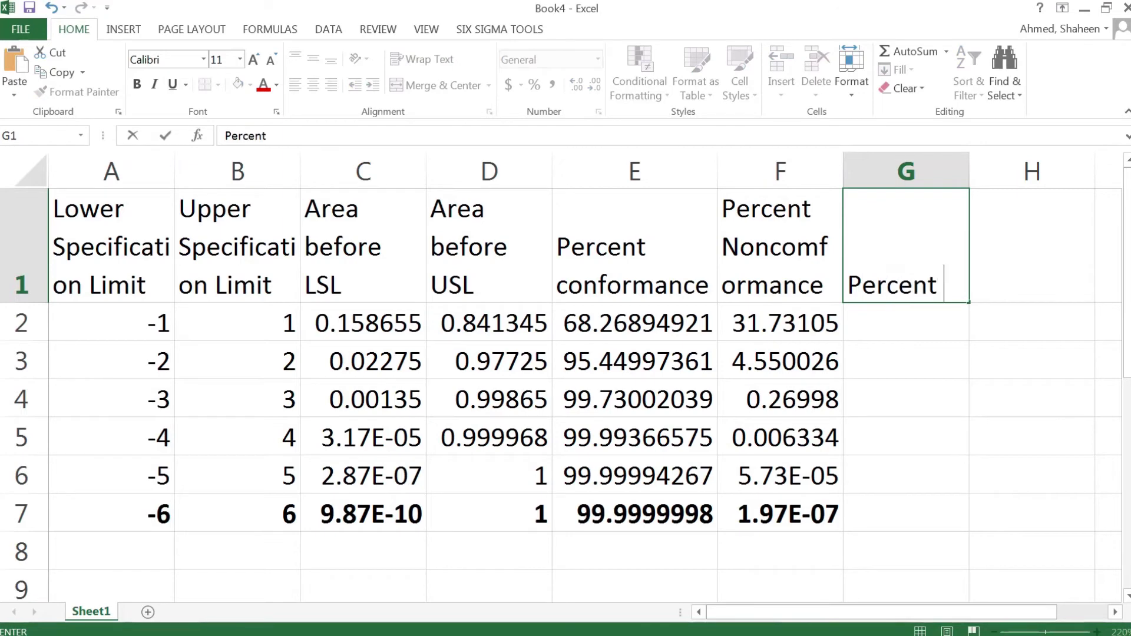
{"action": "type", "text": " Nonco"}
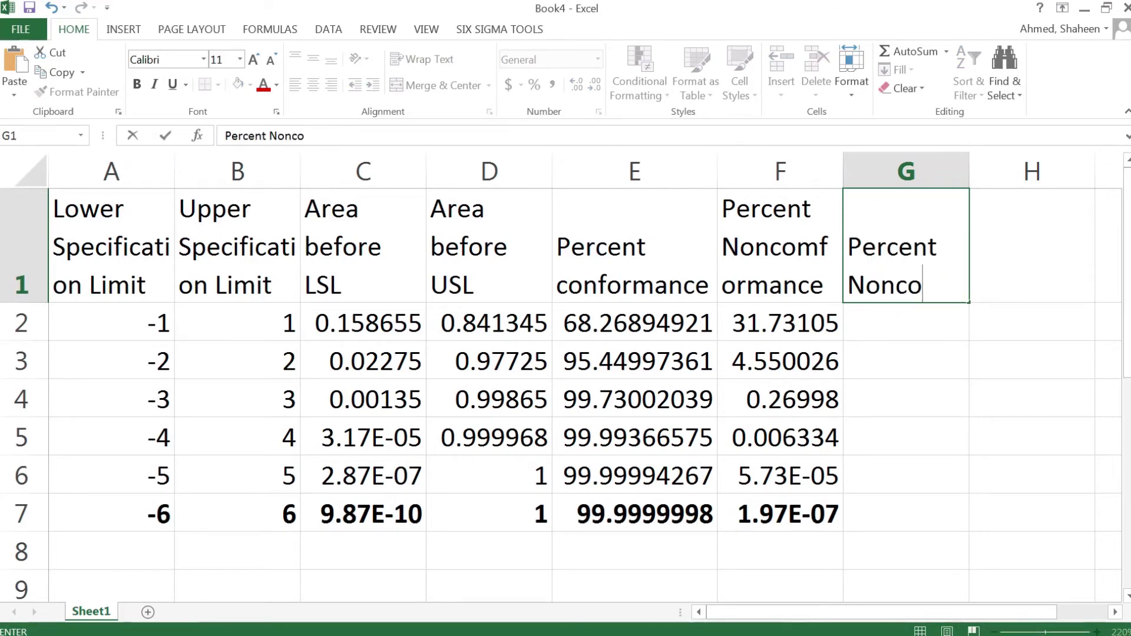
{"action": "type", "text": "nformance"}
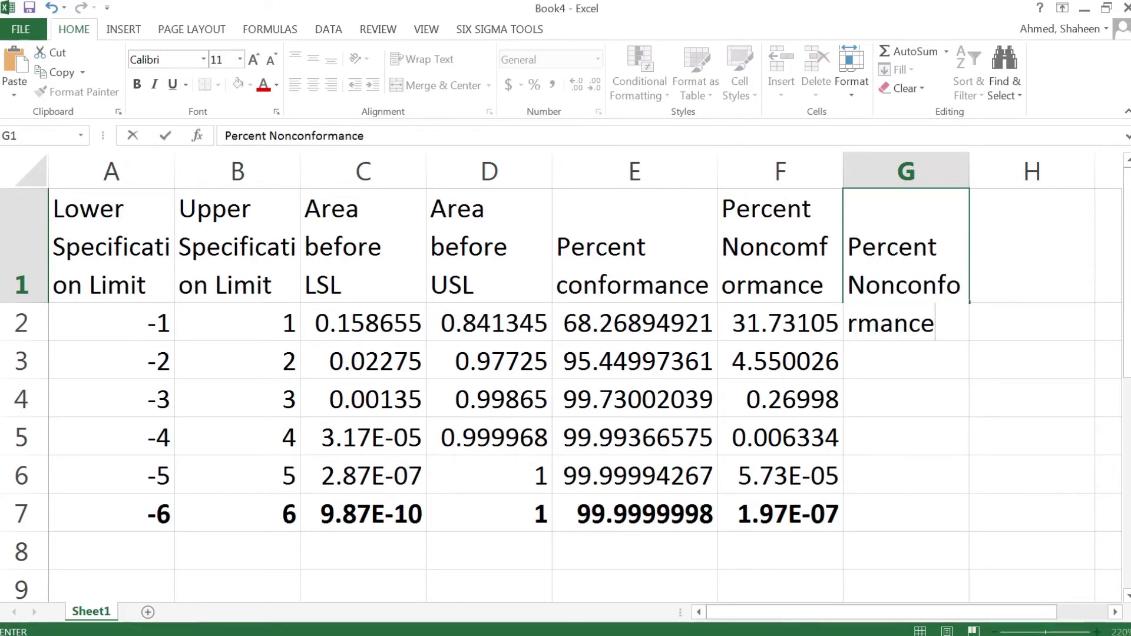
{"action": "key", "text": "Return"}
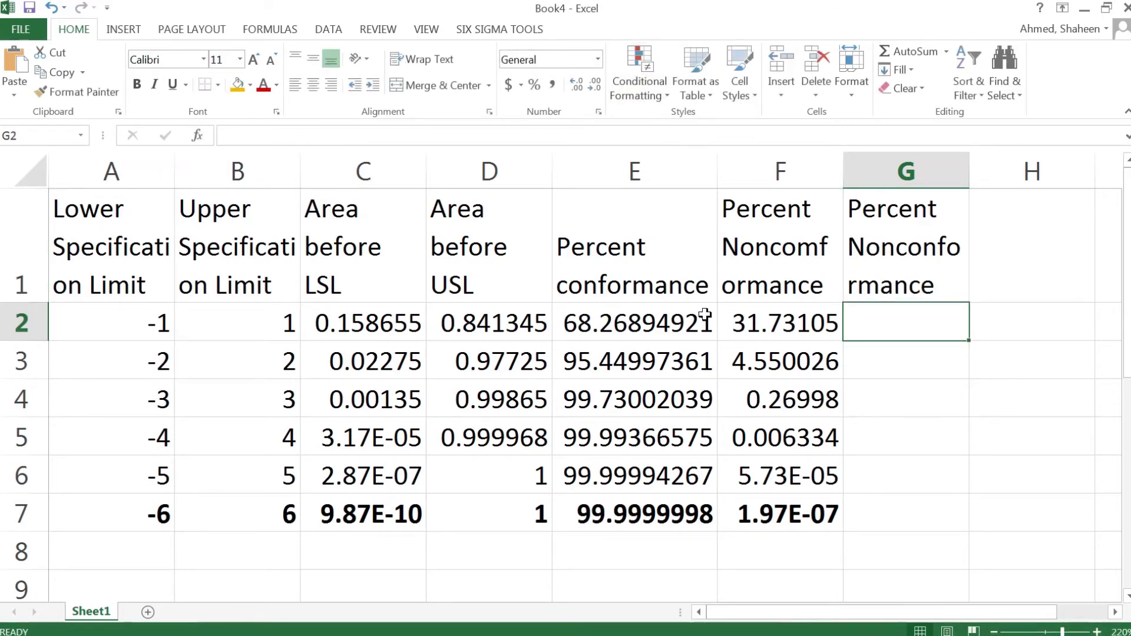
Step: Correct the misspelled header in F1 to "Percent Nonconformance"
{"action": "double_click", "coordinate": [803, 248]}
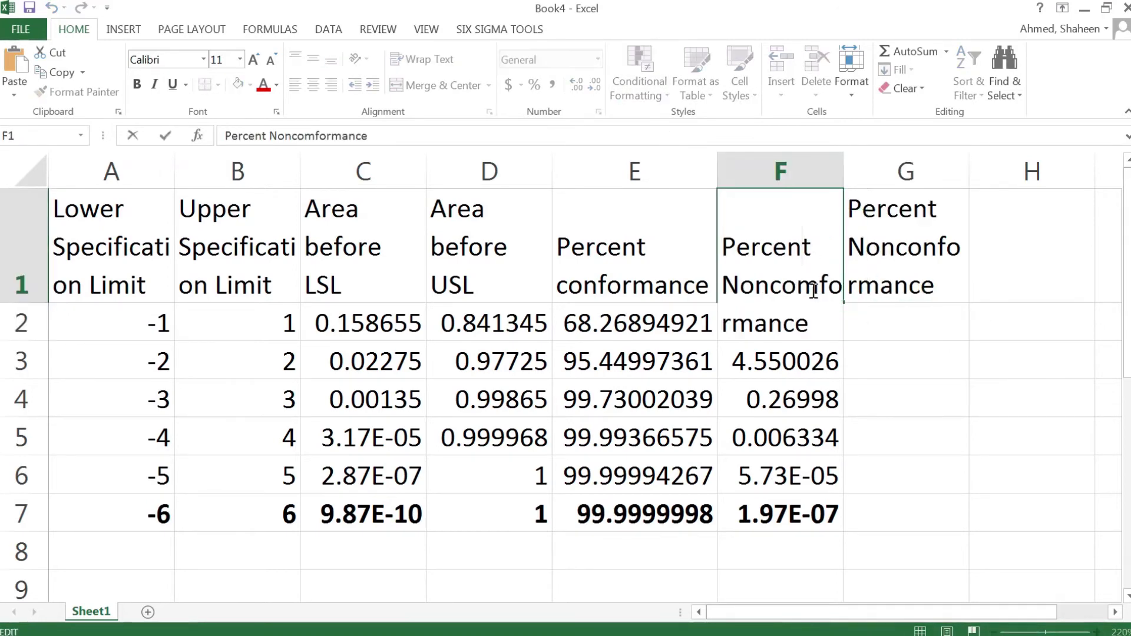
{"action": "key", "text": "BackSpace"}
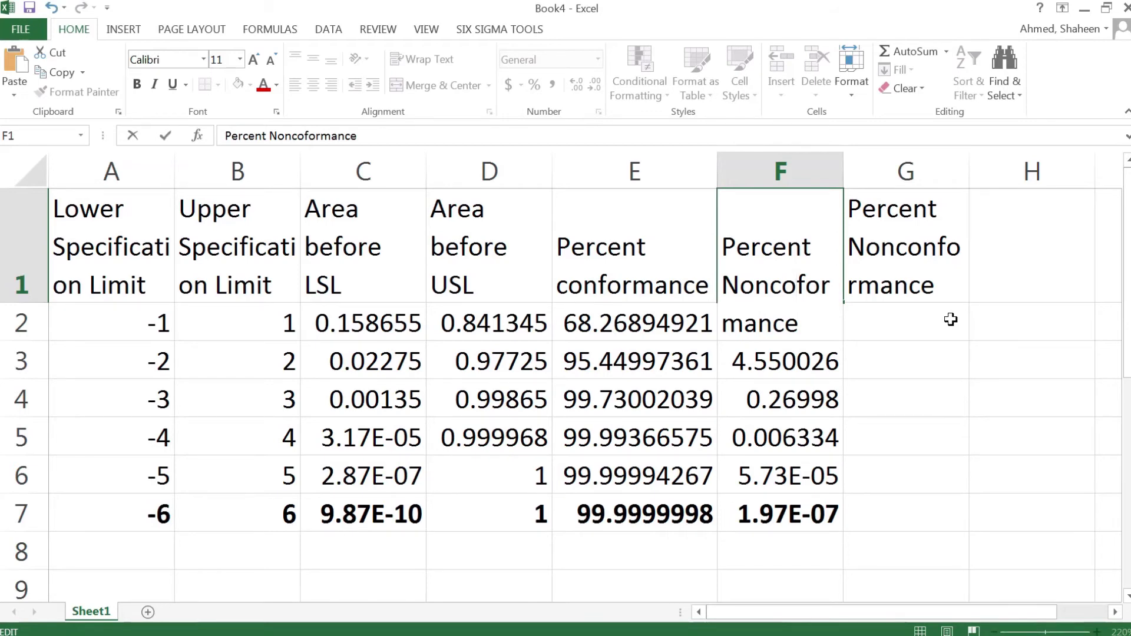
{"action": "type", "text": "n"}
{"action": "key", "text": "Return"}
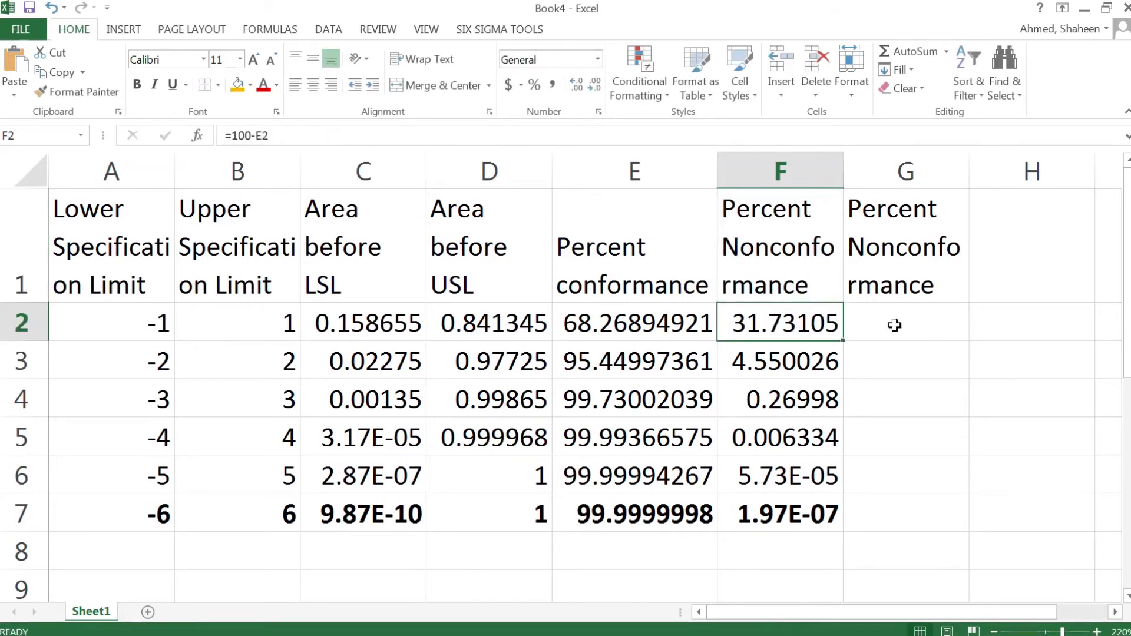
Step: Append "(ppm)" to the header text in G1
{"action": "left_click", "coordinate": [923, 257]}
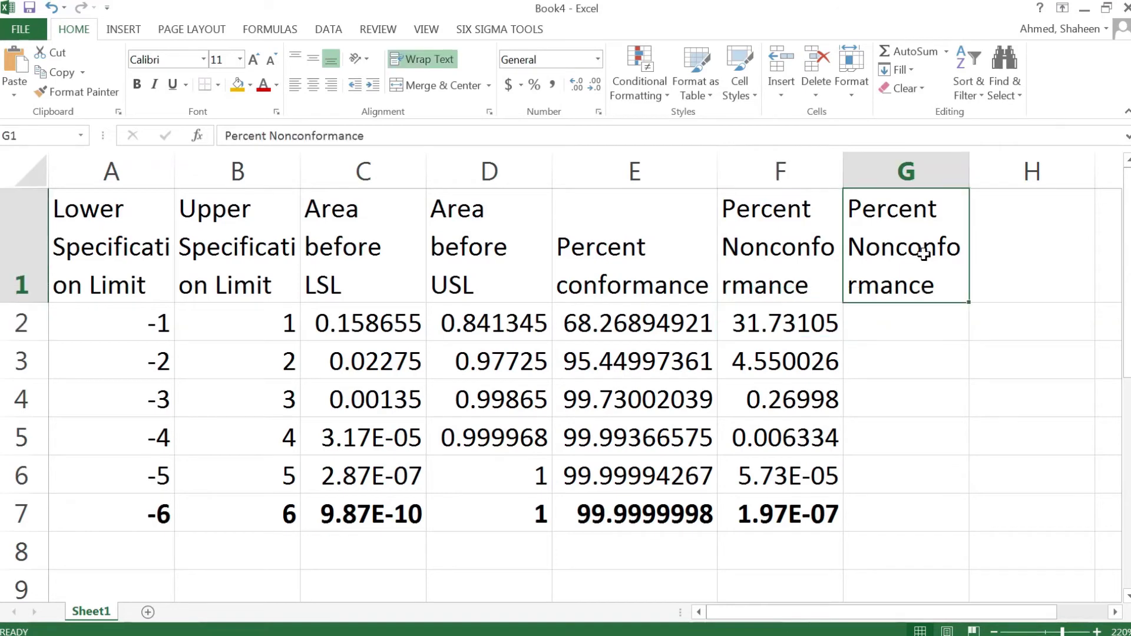
{"action": "double_click", "coordinate": [952, 284]}
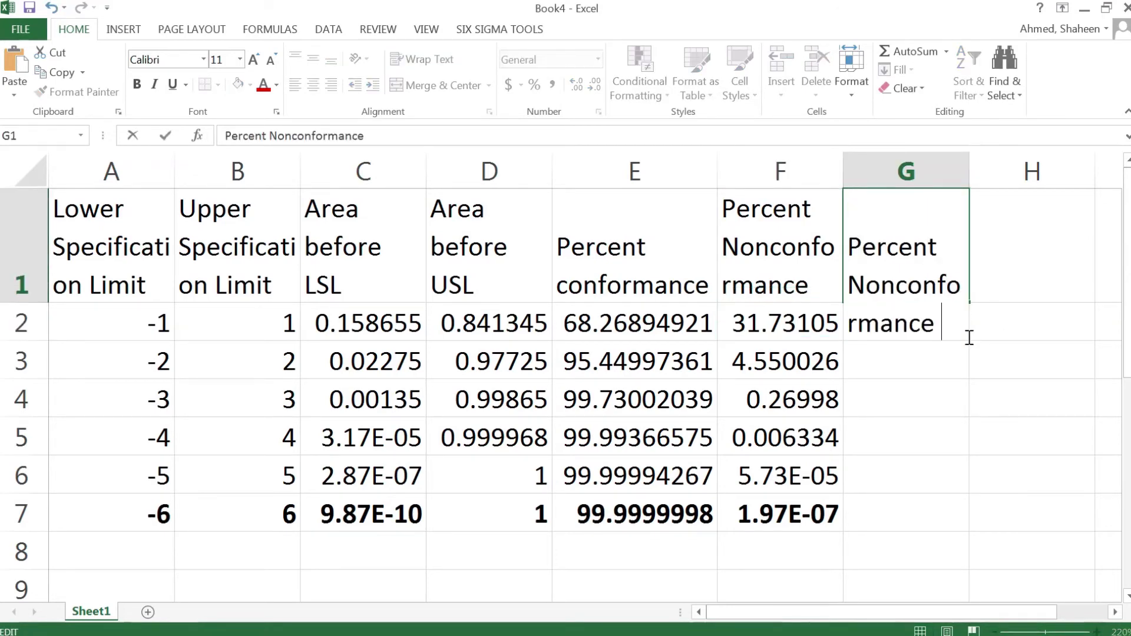
{"action": "type", "text": "(ppm"}
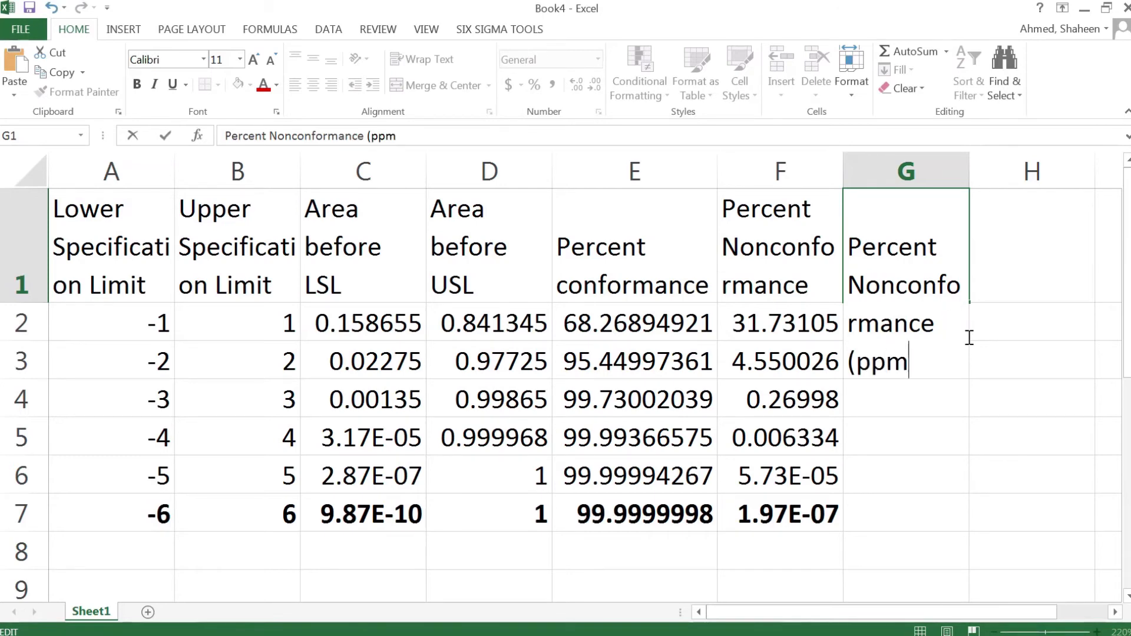
{"action": "type", "text": ")"}
{"action": "key", "text": "Return"}
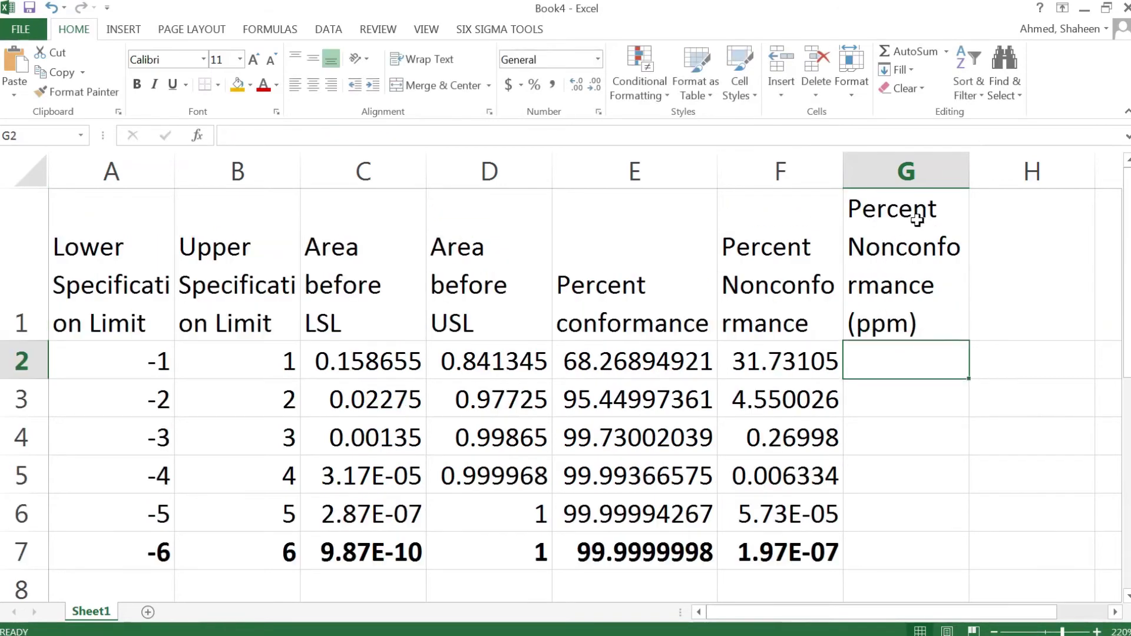
Step: Change the G1 header to "Nonconformance per million (ppm)", then widen column G and reduce the height of row 1 to suit it
{"action": "double_click", "coordinate": [934, 211]}
{"action": "left_click_drag", "start_coordinate": [939, 245], "coordinate": [811, 243]}
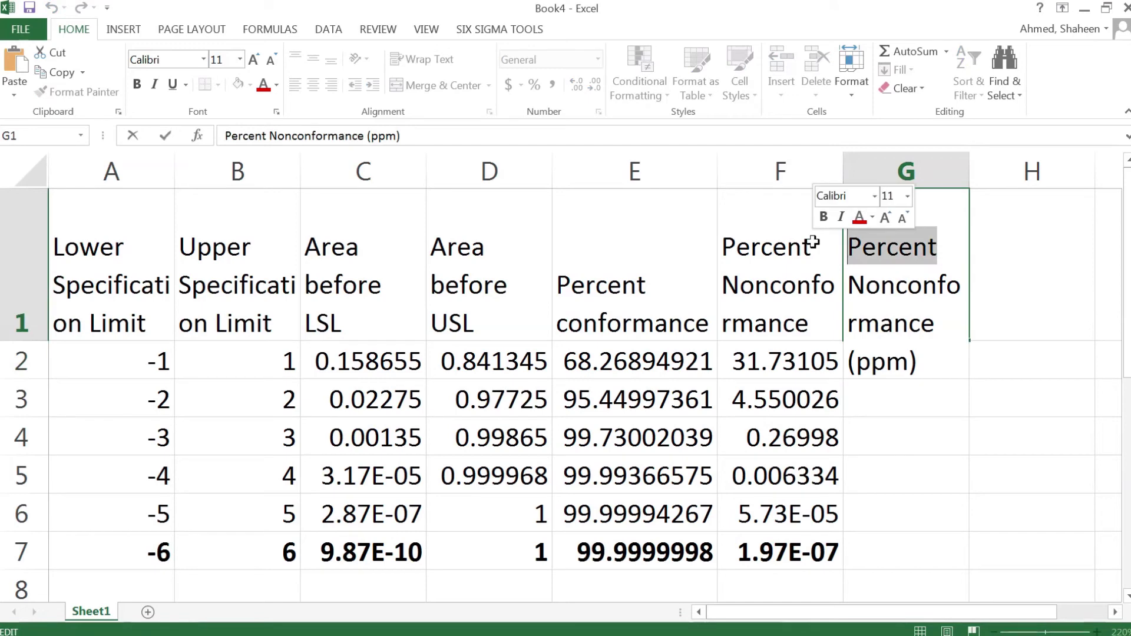
{"action": "key", "text": "BackSpace"}
{"action": "key", "text": "Delete"}
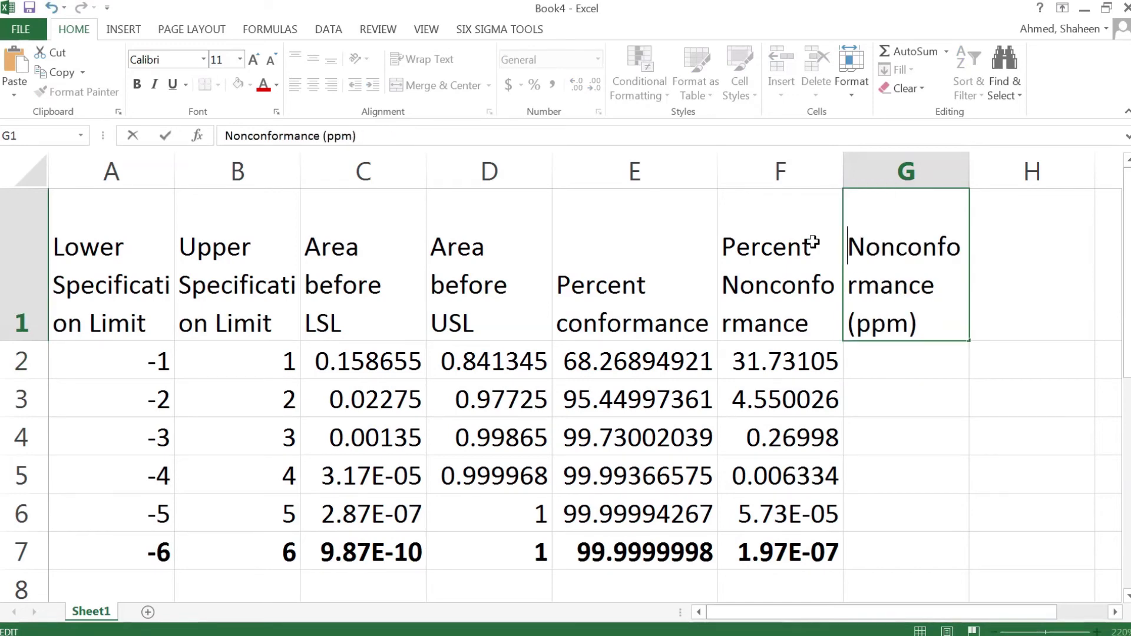
{"action": "type", "text": "per million"}
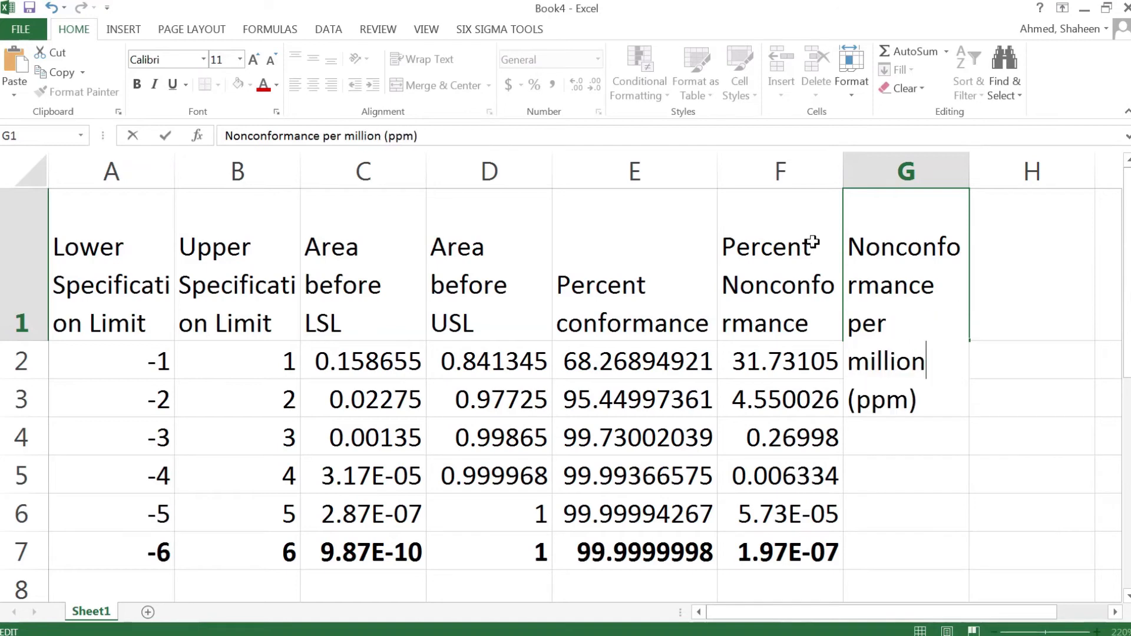
{"action": "key", "text": "Return"}
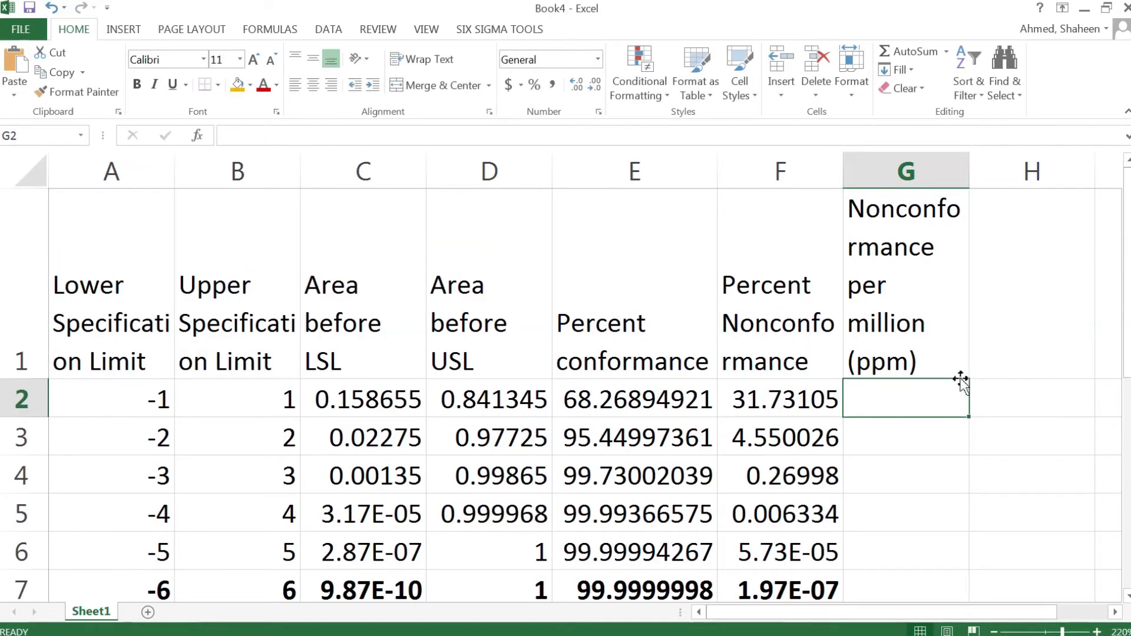
{"action": "left_click_drag", "start_coordinate": [969, 171], "coordinate": [1005, 170]}
{"action": "left_click_drag", "start_coordinate": [23, 378], "coordinate": [25, 334]}
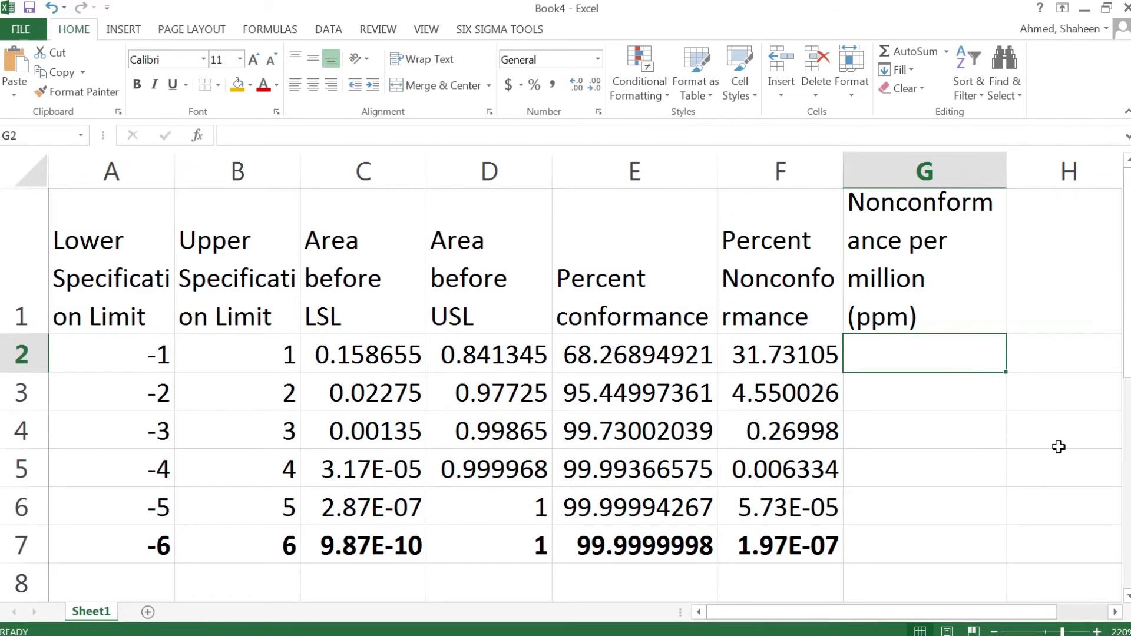
Step: Enter the formula =F2*10000 in G2 and fill it down to G7
{"action": "type", "text": "="}
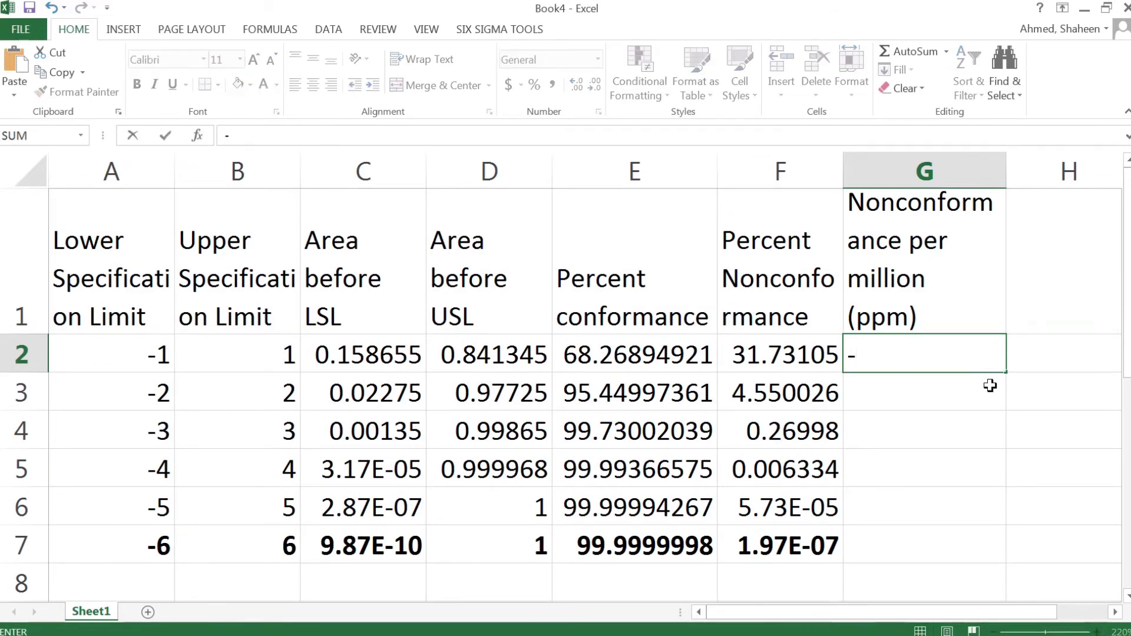
{"action": "key", "text": "BackSpace"}
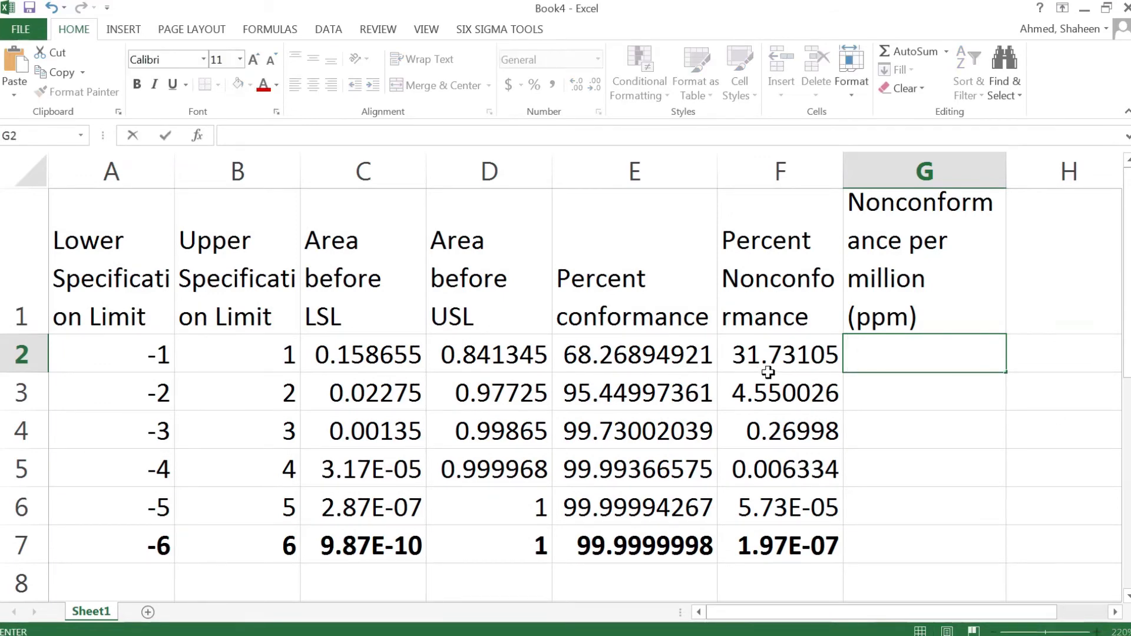
{"action": "type", "text": "="}
{"action": "left_click", "coordinate": [787, 350]}
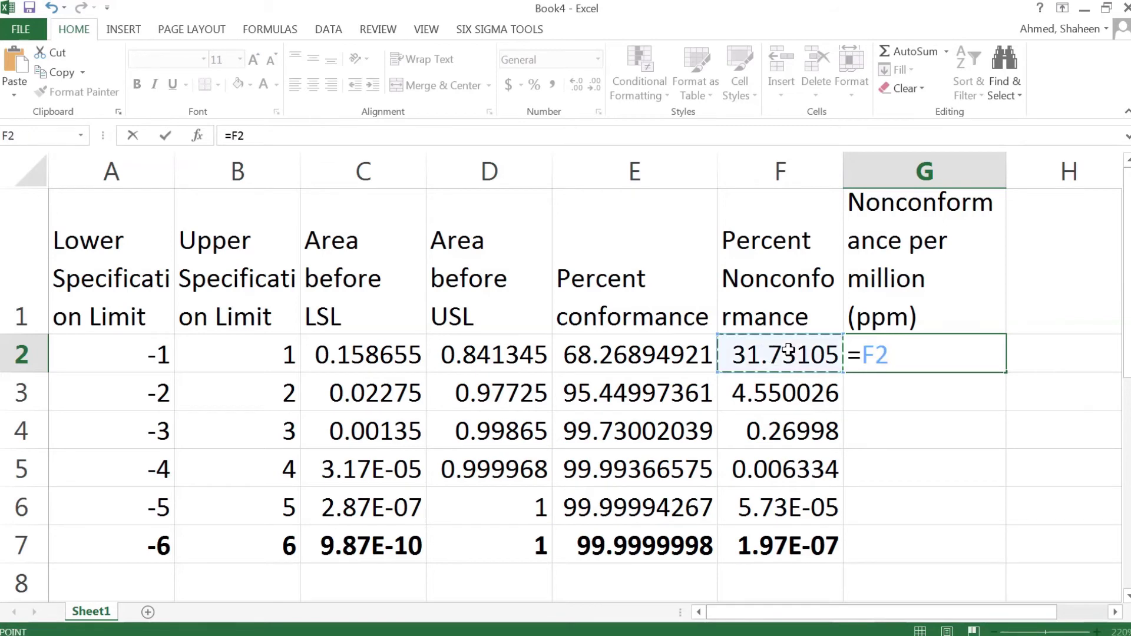
{"action": "type", "text": "*100"}
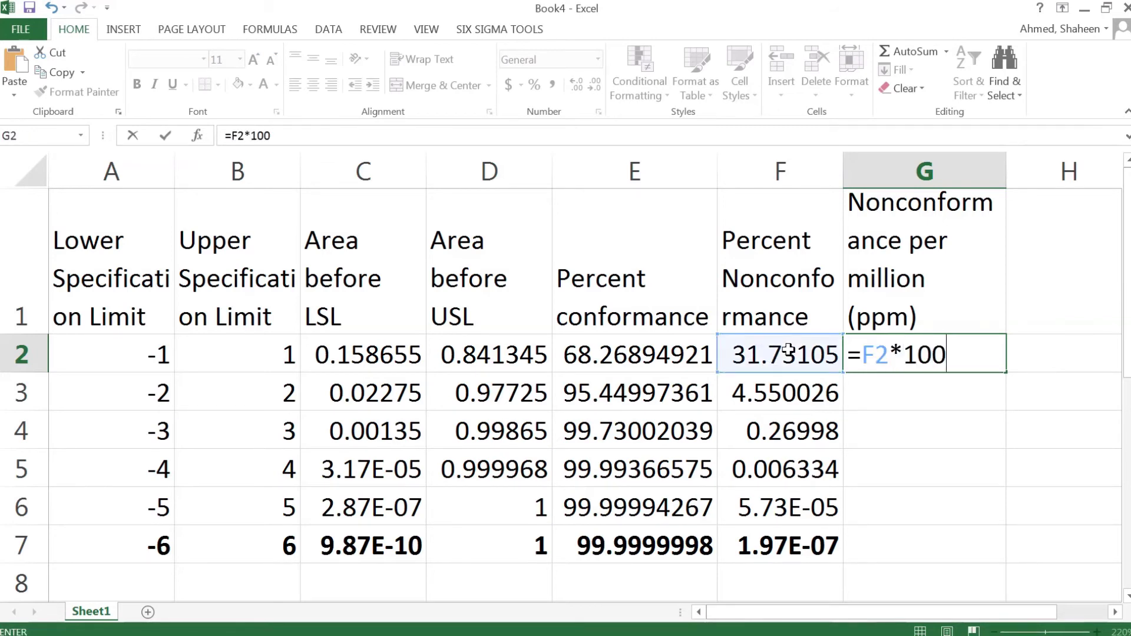
{"action": "type", "text": "00"}
{"action": "key", "text": "Return"}
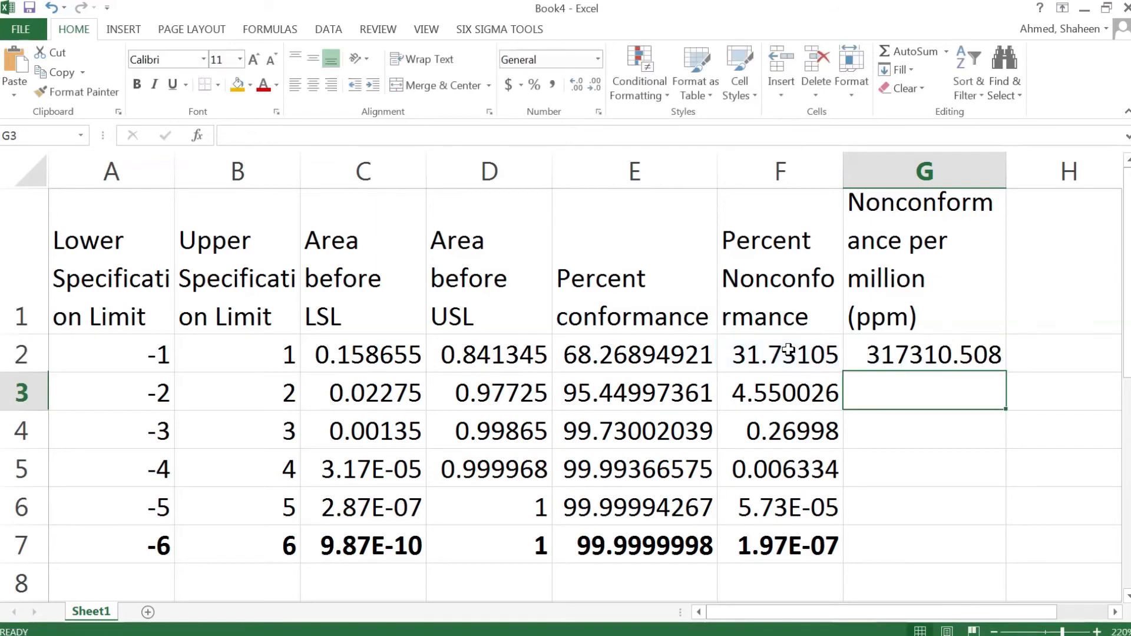
{"action": "left_click", "coordinate": [925, 350]}
{"action": "double_click", "coordinate": [1005, 372]}
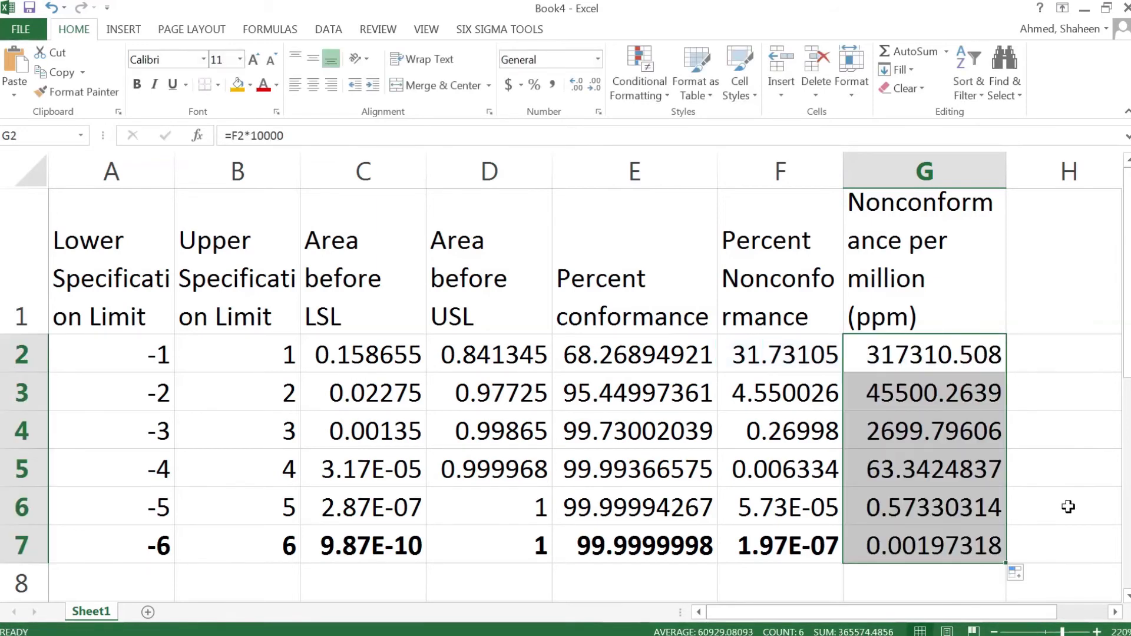
Step: Format the whole of row 7 in bold so that the nonconformance per million value in G7 matches the rest
{"action": "left_click", "coordinate": [911, 549]}
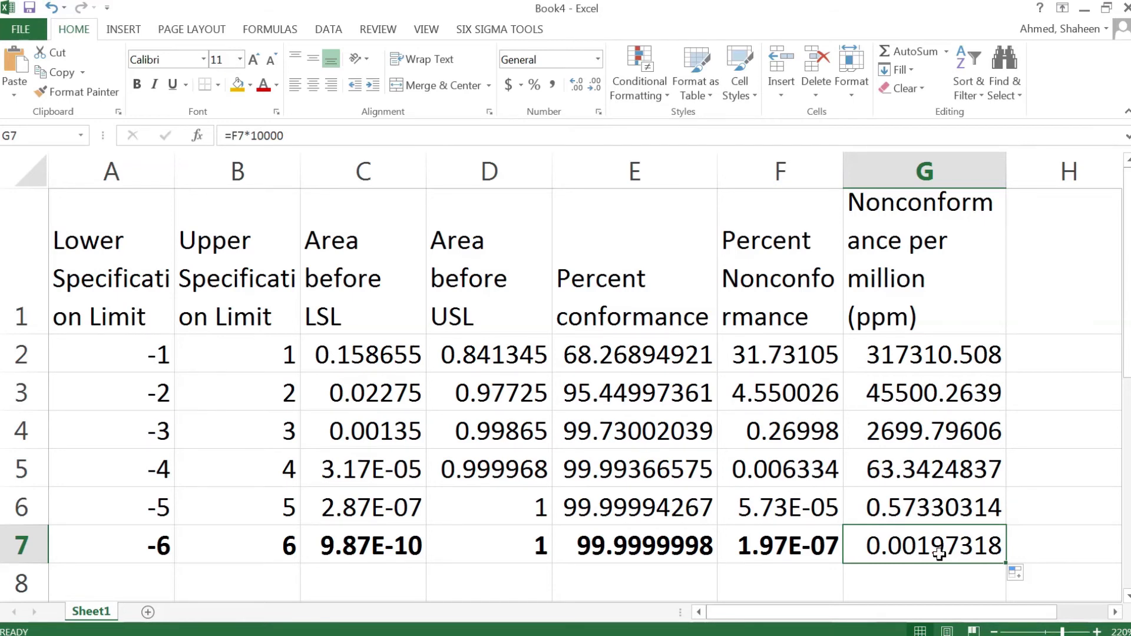
{"action": "left_click", "coordinate": [23, 547]}
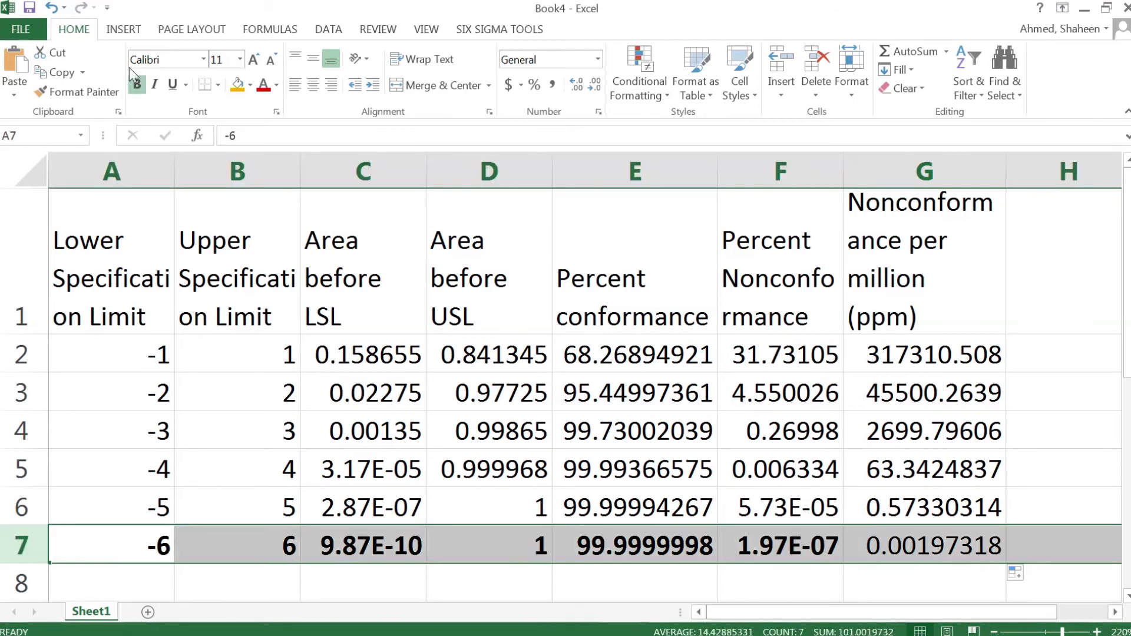
{"action": "left_click", "coordinate": [137, 86]}
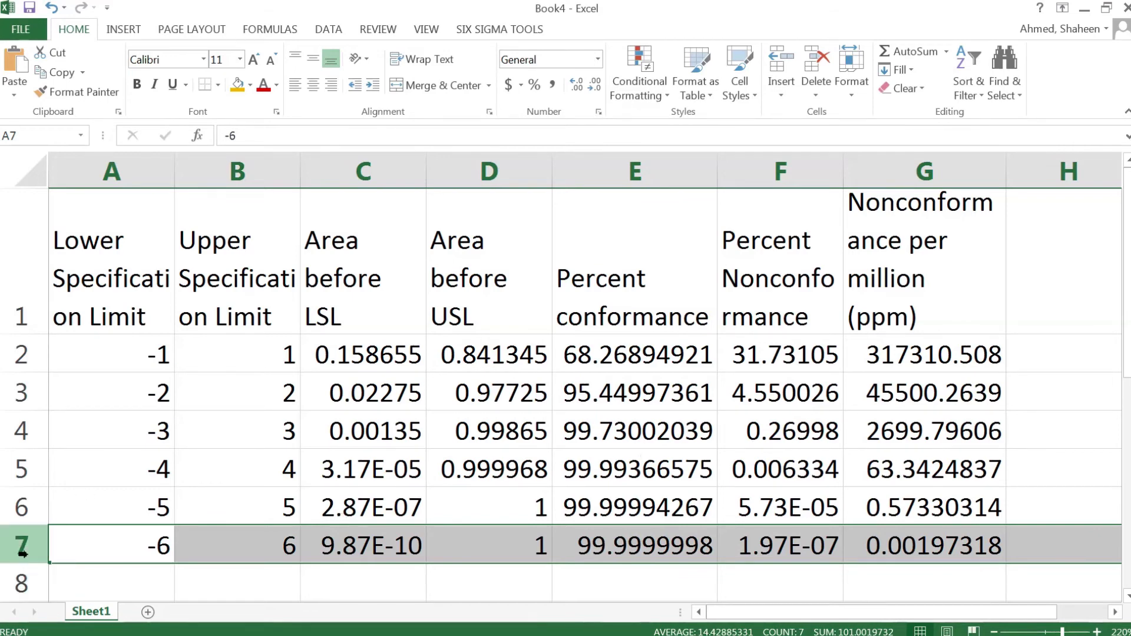
{"action": "left_click", "coordinate": [137, 86]}
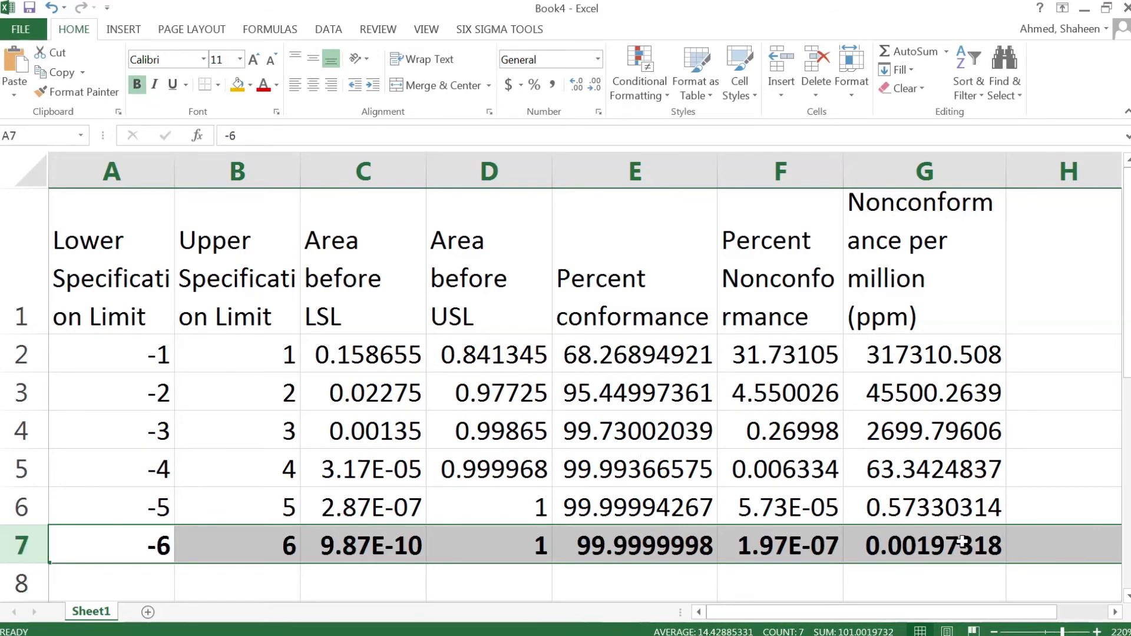
{"action": "left_click", "coordinate": [1037, 552]}
Step: Enter the header "Process Capability, Cp" in H1
{"action": "scroll", "coordinate": [1052, 536], "scroll_direction": "down", "scroll_amount": 2}
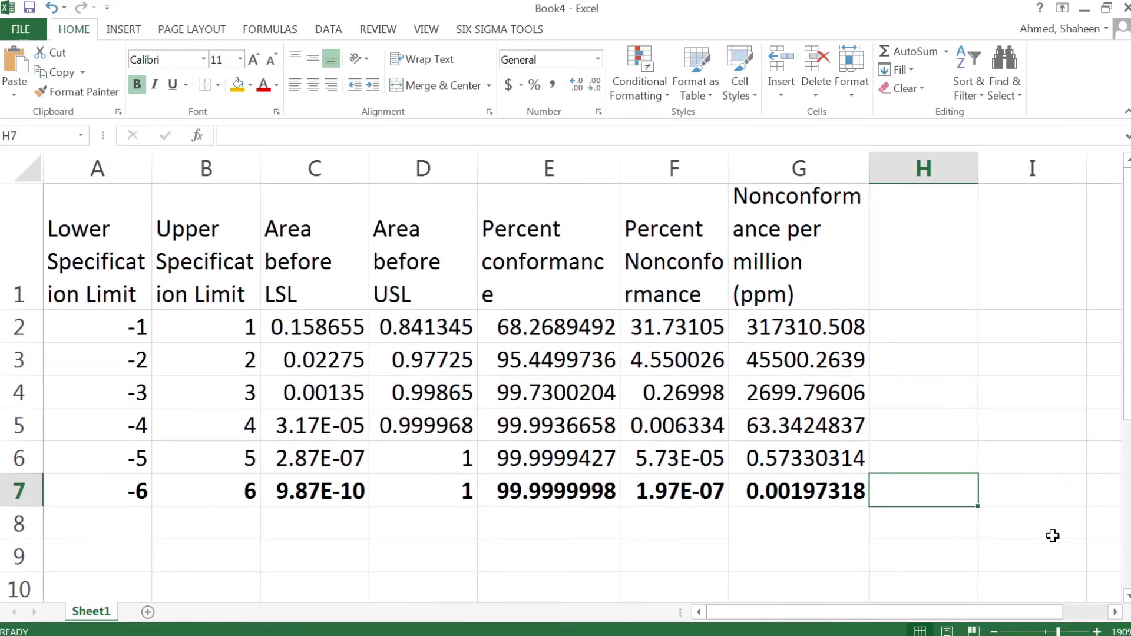
{"action": "left_click", "coordinate": [907, 303]}
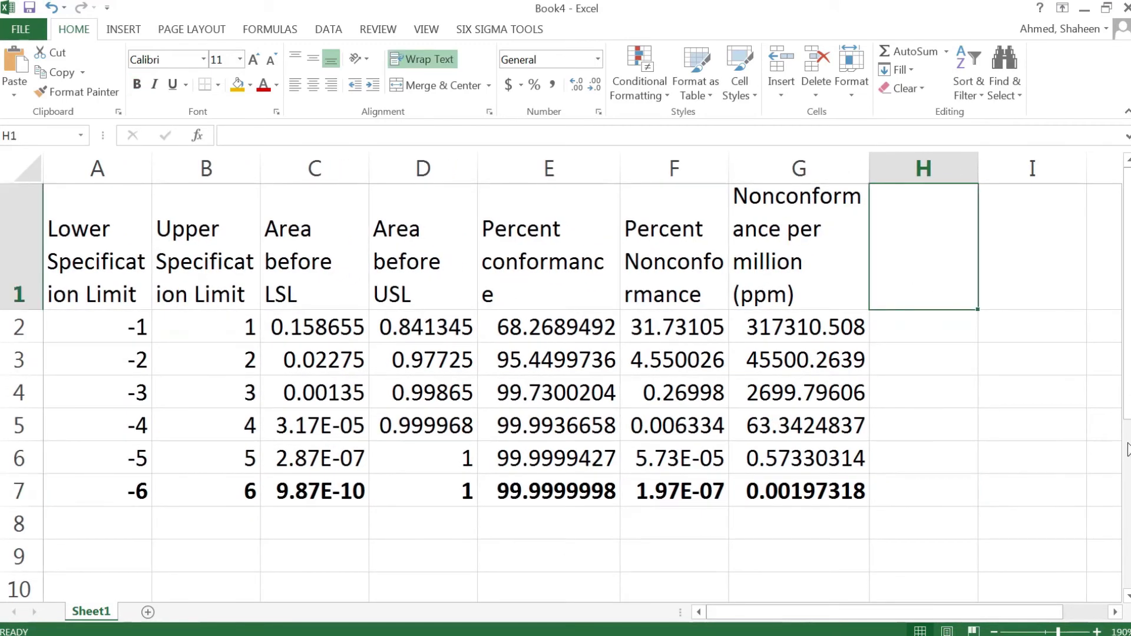
{"action": "type", "text": "Proces"}
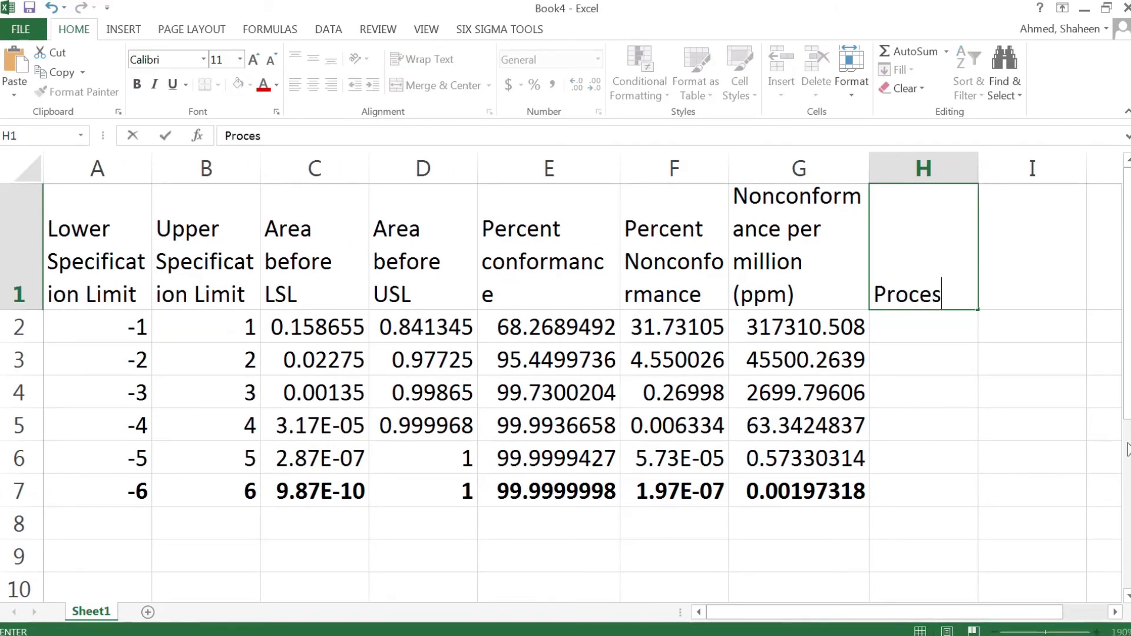
{"action": "type", "text": "s Capability"}
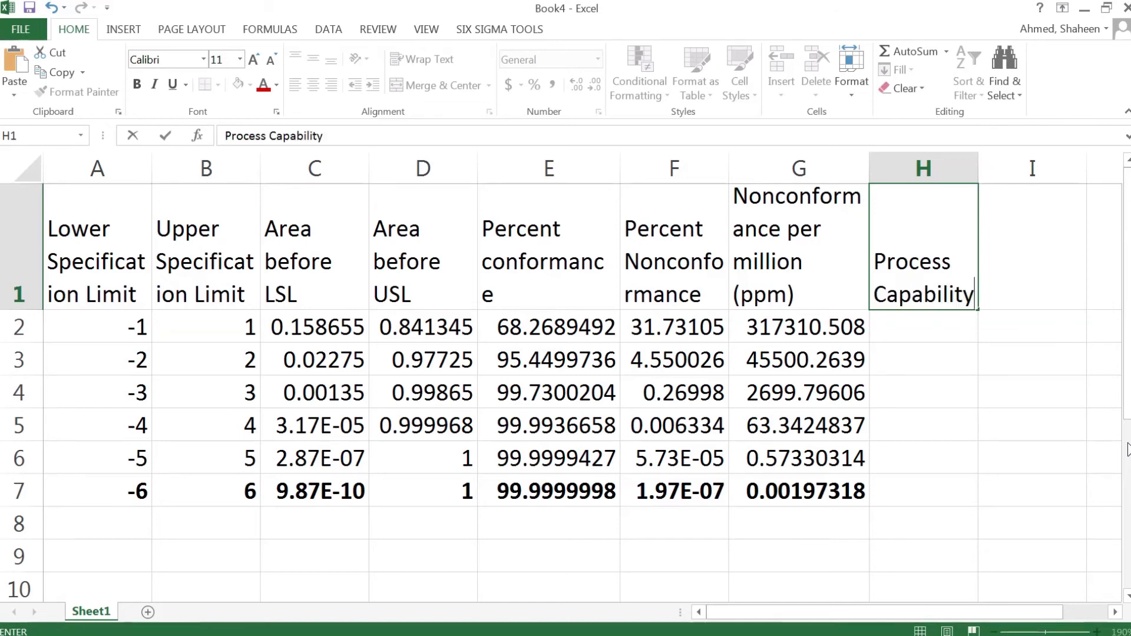
{"action": "type", "text": ", Cp"}
{"action": "key", "text": "Return"}
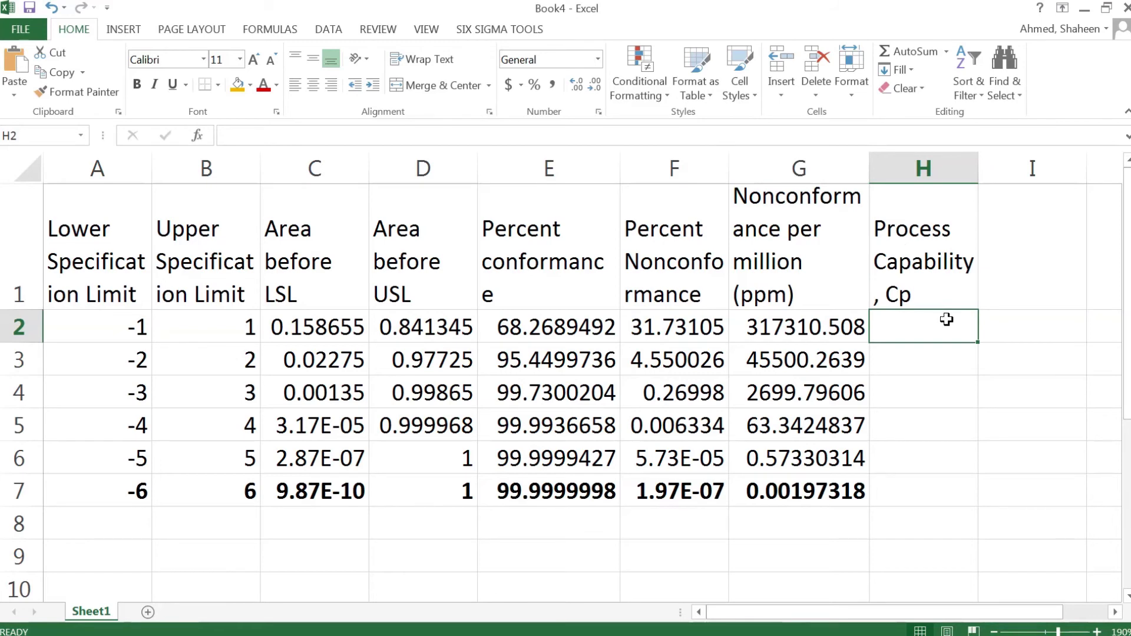
Step: Paste the equation Cp = (USL − LSL) / 6σ at cell I1, beside the process capability header
{"action": "key", "text": "alt+Tab"}
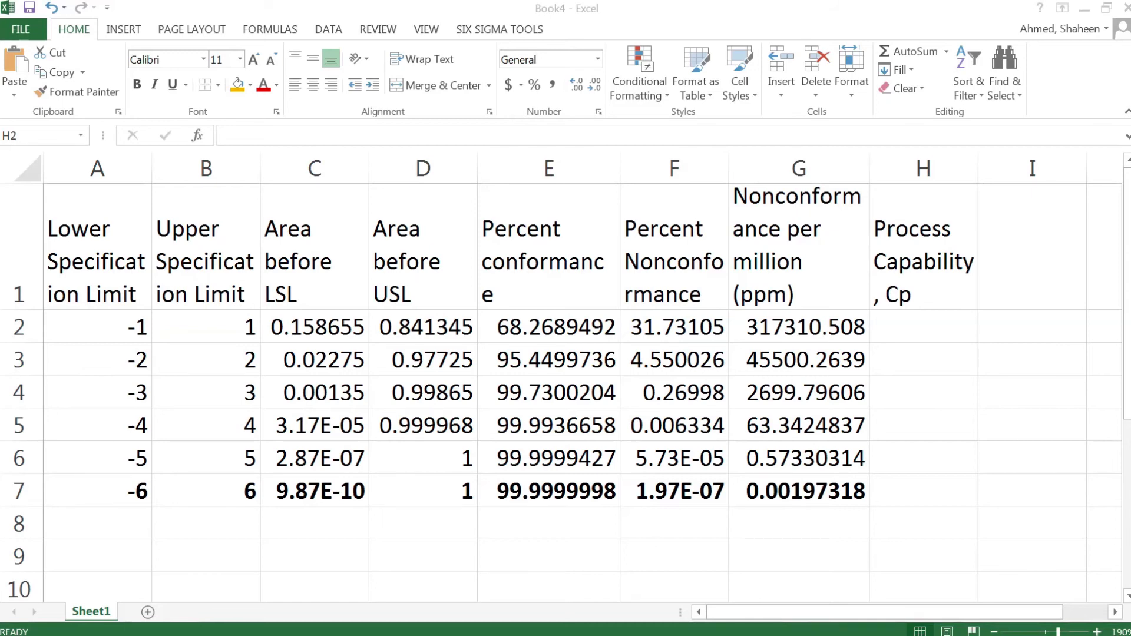
{"action": "left_click", "coordinate": [1017, 265]}
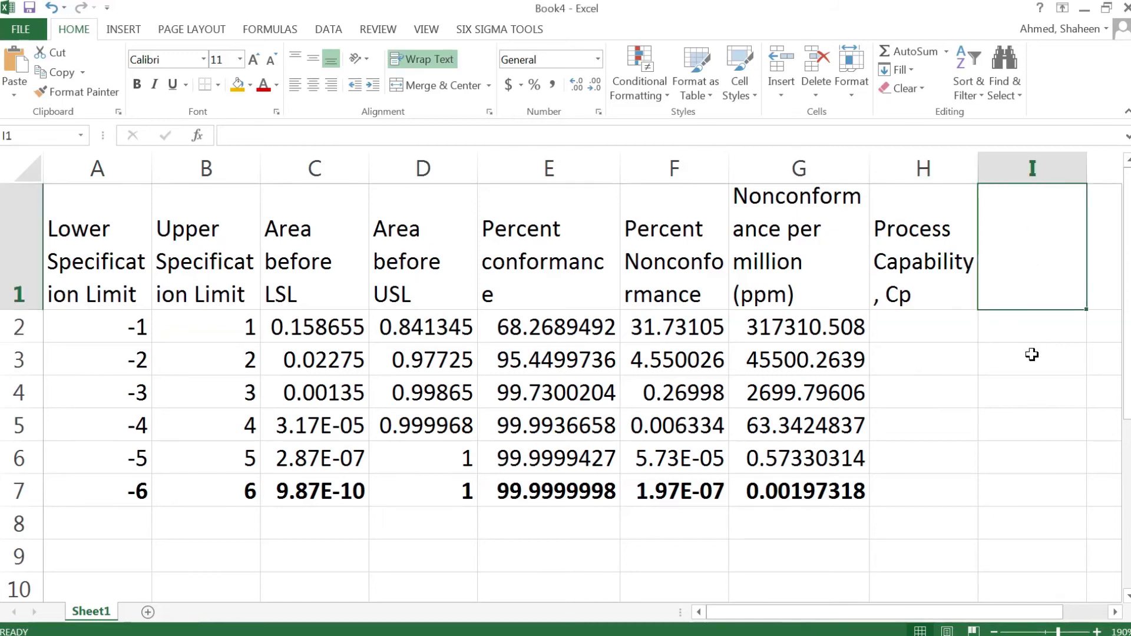
{"action": "key", "text": "ctrl+v"}
{"action": "left_click_drag", "start_coordinate": [1004, 613], "coordinate": [1019, 615]}
{"action": "scroll", "coordinate": [1045, 407], "scroll_direction": "down", "scroll_amount": 2}
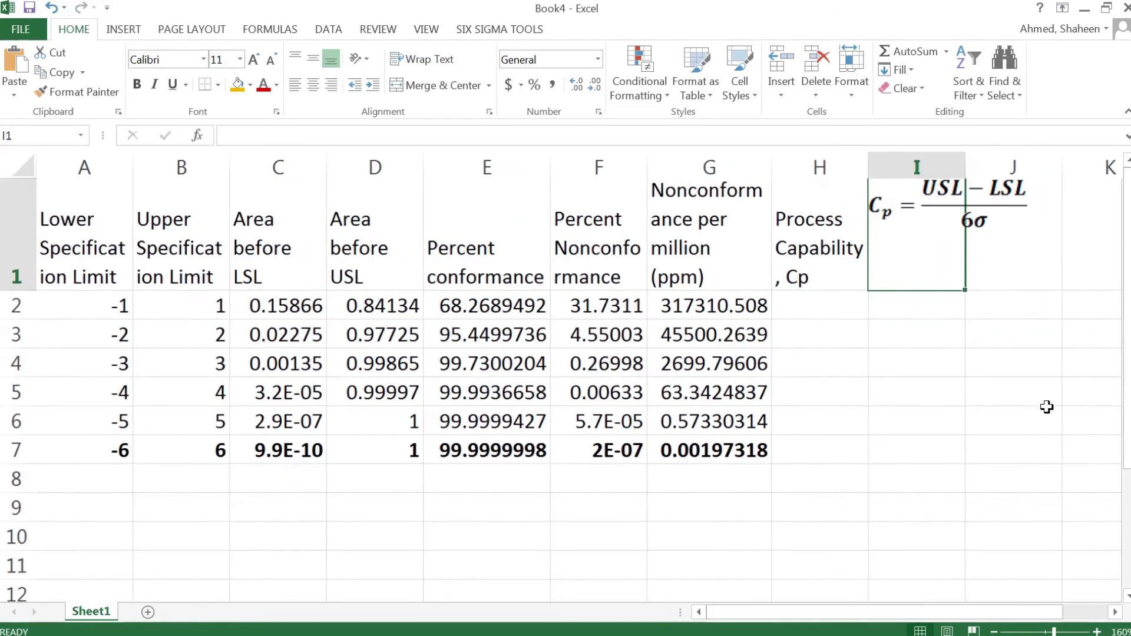
Step: Move the Cp equation picture so it sits fully within row 1 over columns I and J, clear of the process capability header
{"action": "left_click", "coordinate": [934, 222]}
{"action": "left_click_drag", "start_coordinate": [934, 222], "coordinate": [908, 229]}
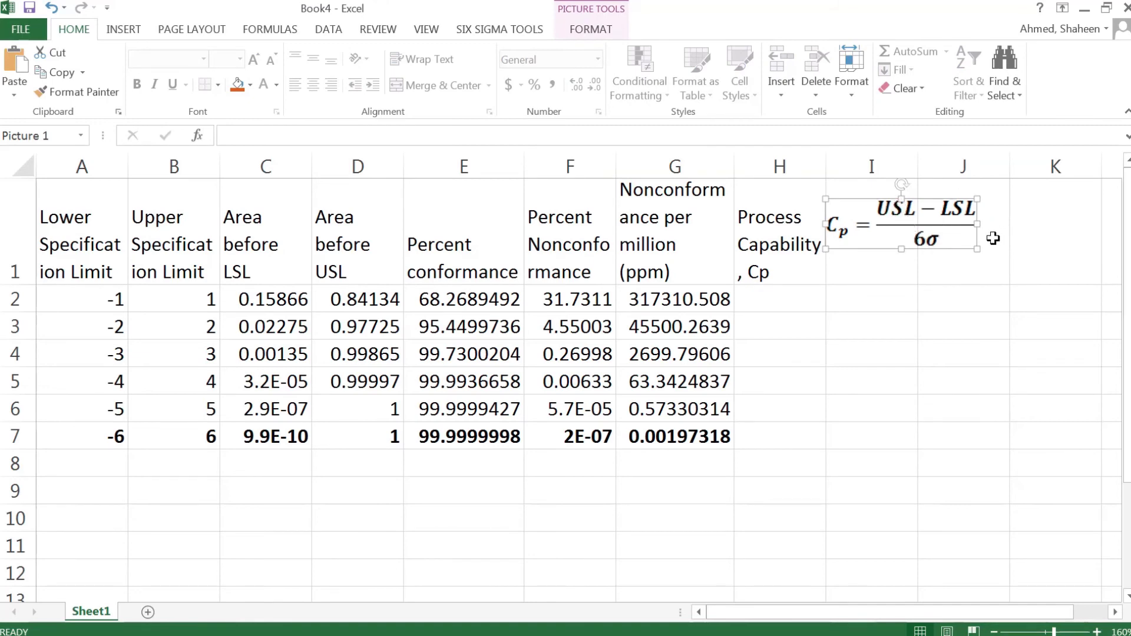
{"action": "left_click_drag", "start_coordinate": [900, 207], "coordinate": [917, 206]}
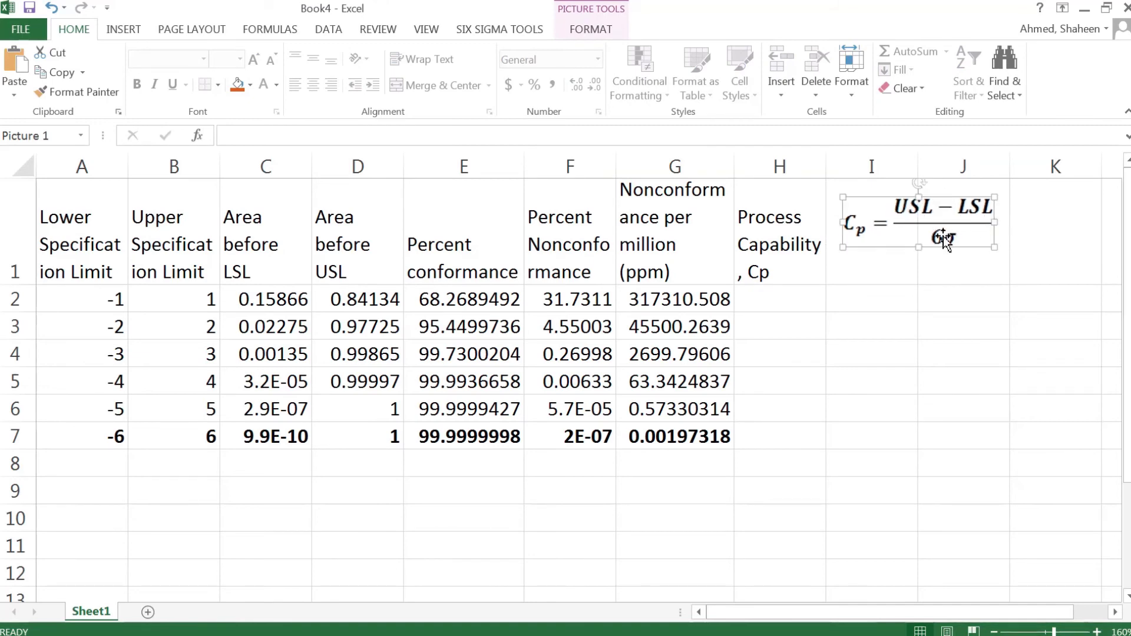
Step: Enter the process capability formula =(B2-A2)/6/1 in H2
{"action": "left_click", "coordinate": [795, 303]}
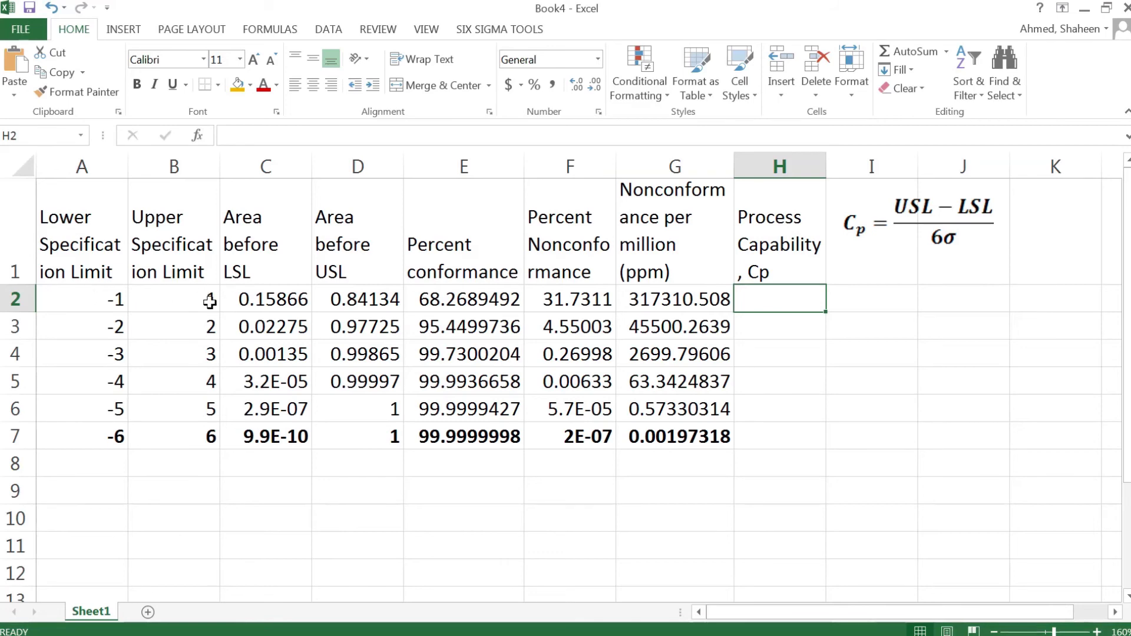
{"action": "type", "text": "=("}
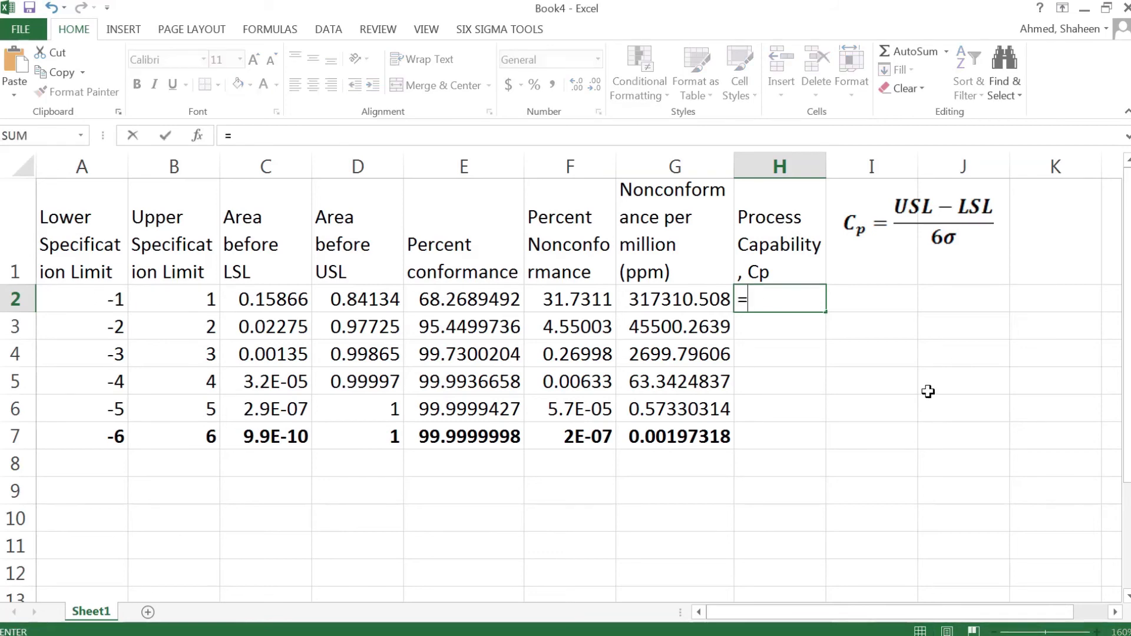
{"action": "left_click", "coordinate": [187, 295]}
{"action": "type", "text": "-"}
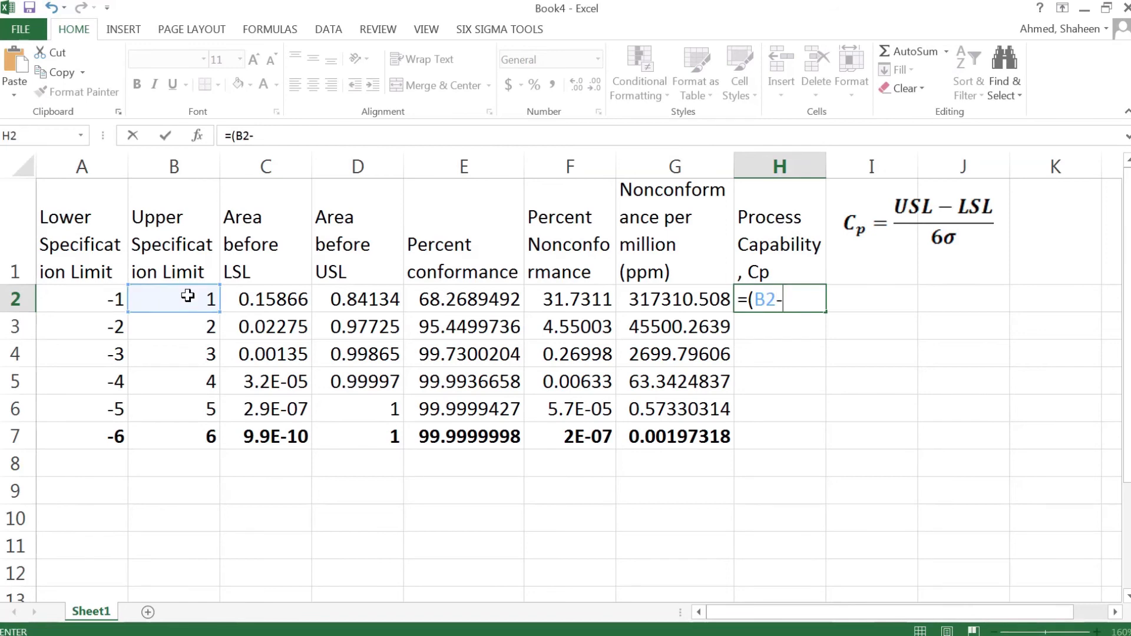
{"action": "left_click", "coordinate": [98, 302]}
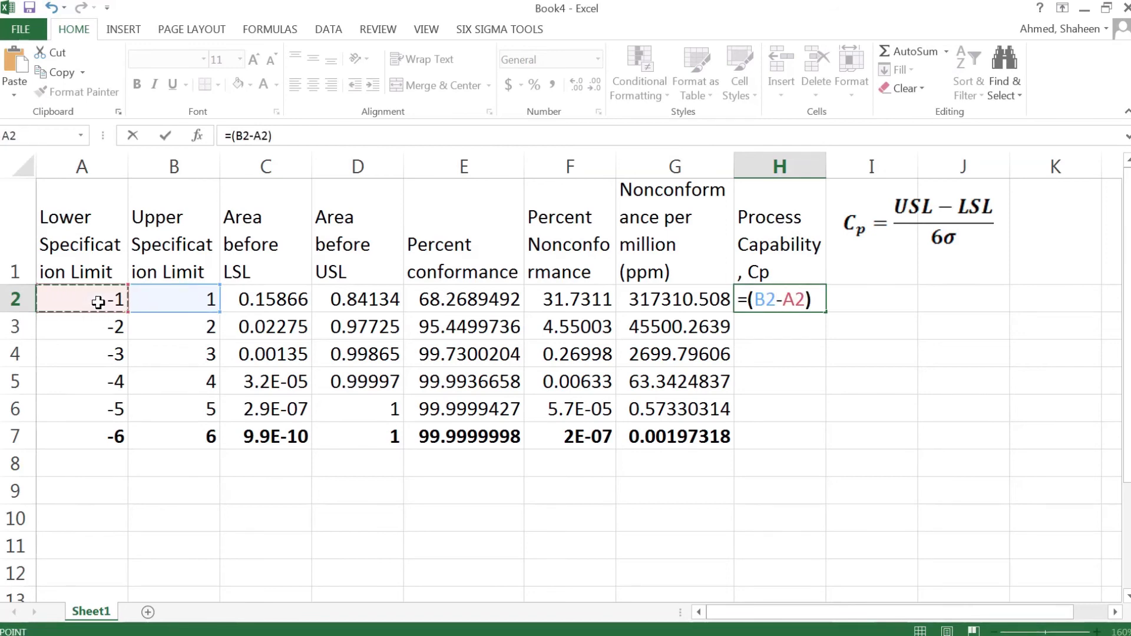
{"action": "type", "text": ")/6"}
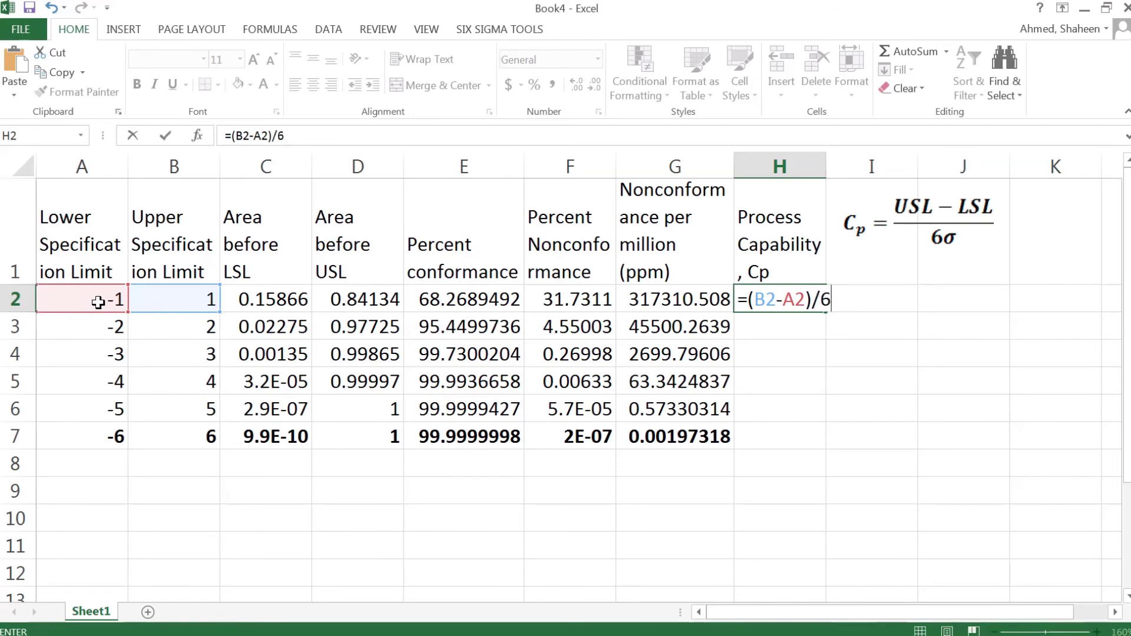
{"action": "type", "text": "/1"}
{"action": "key", "text": "Return"}
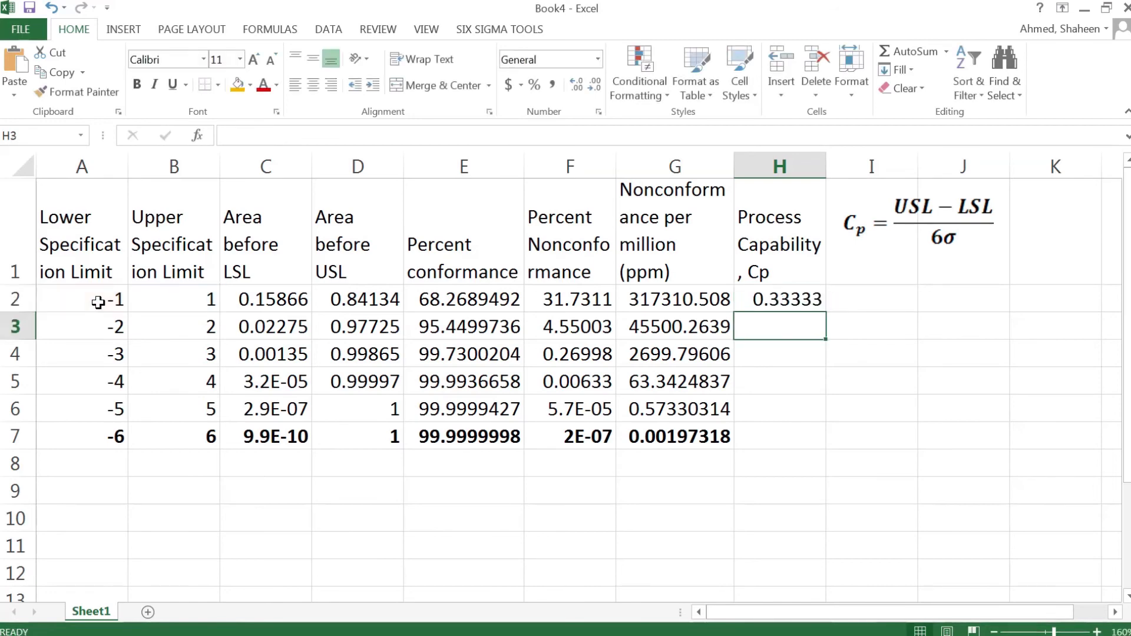
Step: Change the formula in H2 to =(B2-A2)/(6*1) and fill it down to H7
{"action": "left_click", "coordinate": [774, 297]}
{"action": "double_click", "coordinate": [774, 297]}
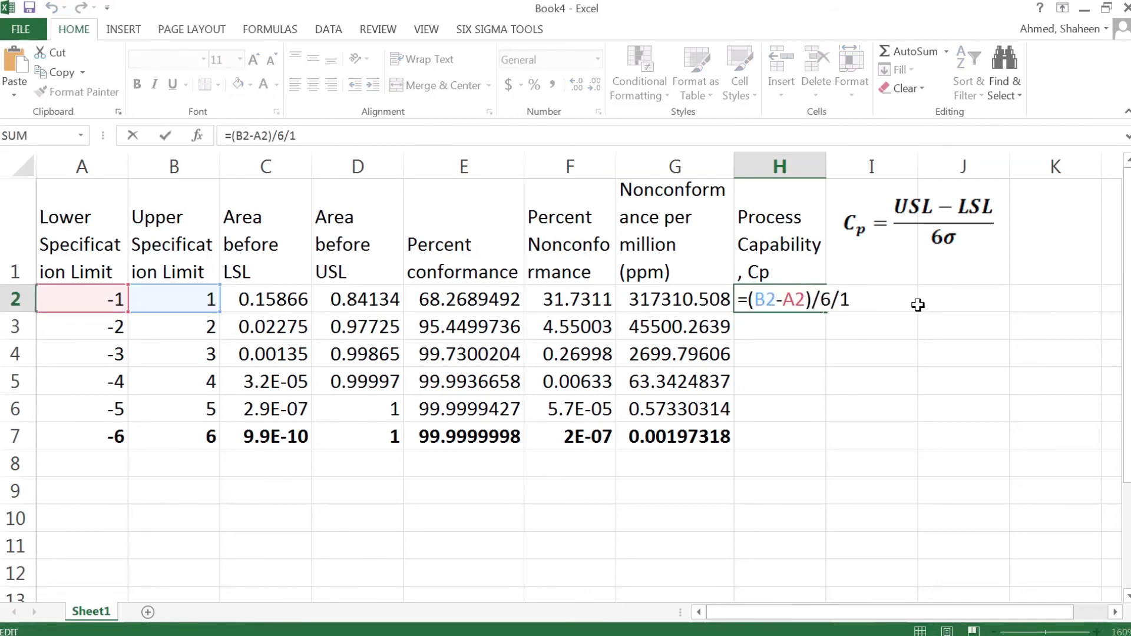
{"action": "key", "text": "Left"}
{"action": "key", "text": "Left"}
{"action": "key", "text": "Left"}
{"action": "type", "text": "("}
{"action": "key", "text": "Right"}
{"action": "key", "text": "Right"}
{"action": "key", "text": "BackSpace"}
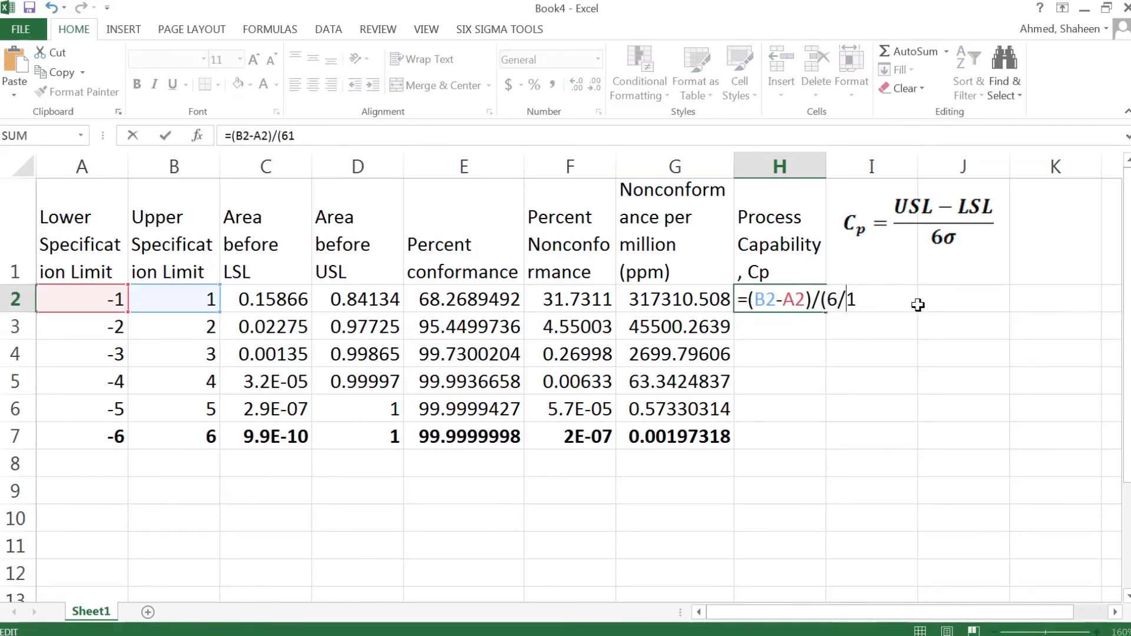
{"action": "type", "text": "*"}
{"action": "key", "text": "Return"}
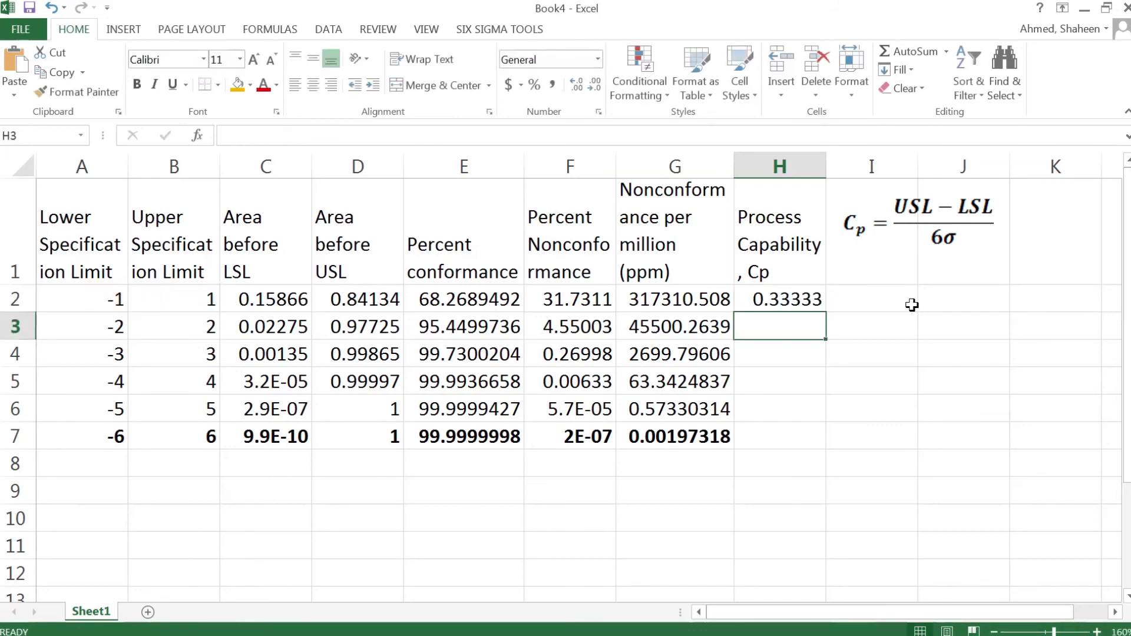
{"action": "left_click", "coordinate": [824, 301]}
{"action": "double_click", "coordinate": [825, 312]}
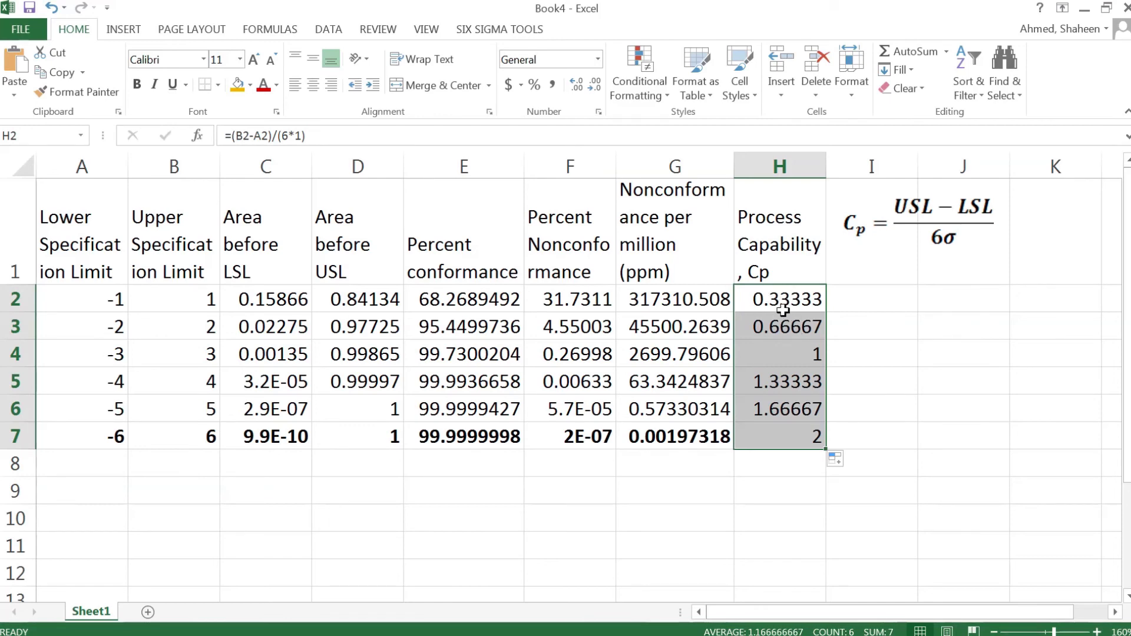
Step: Enter "Recommended" in I5, beside the Cp value of the ±4 row, and widen column I to fit the text
{"action": "left_click", "coordinate": [14, 299]}
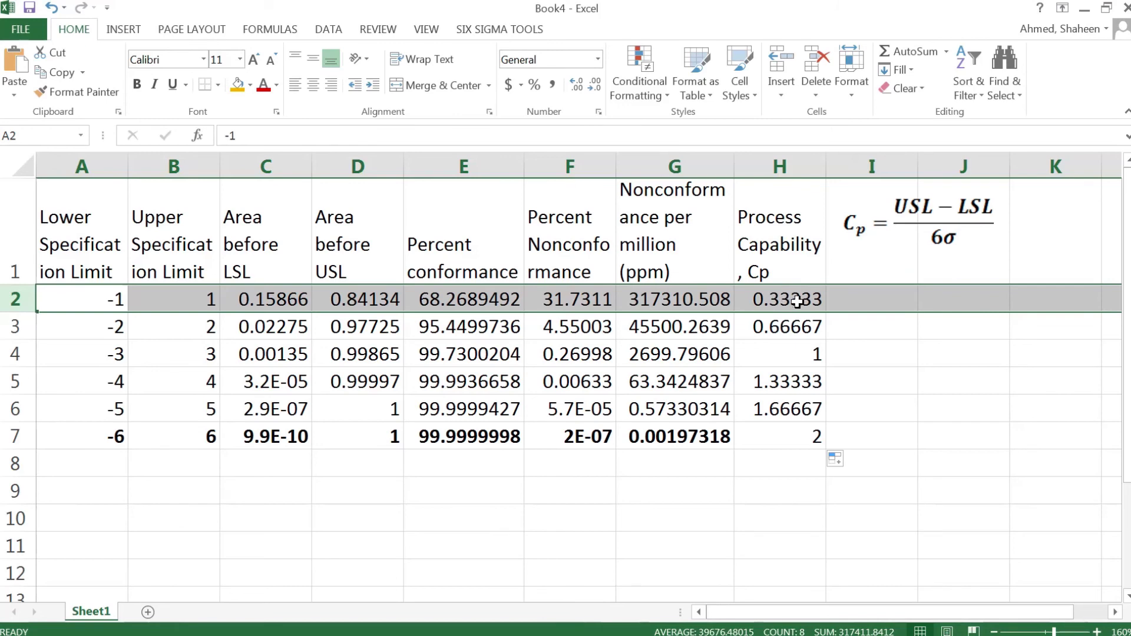
{"action": "left_click", "coordinate": [877, 386]}
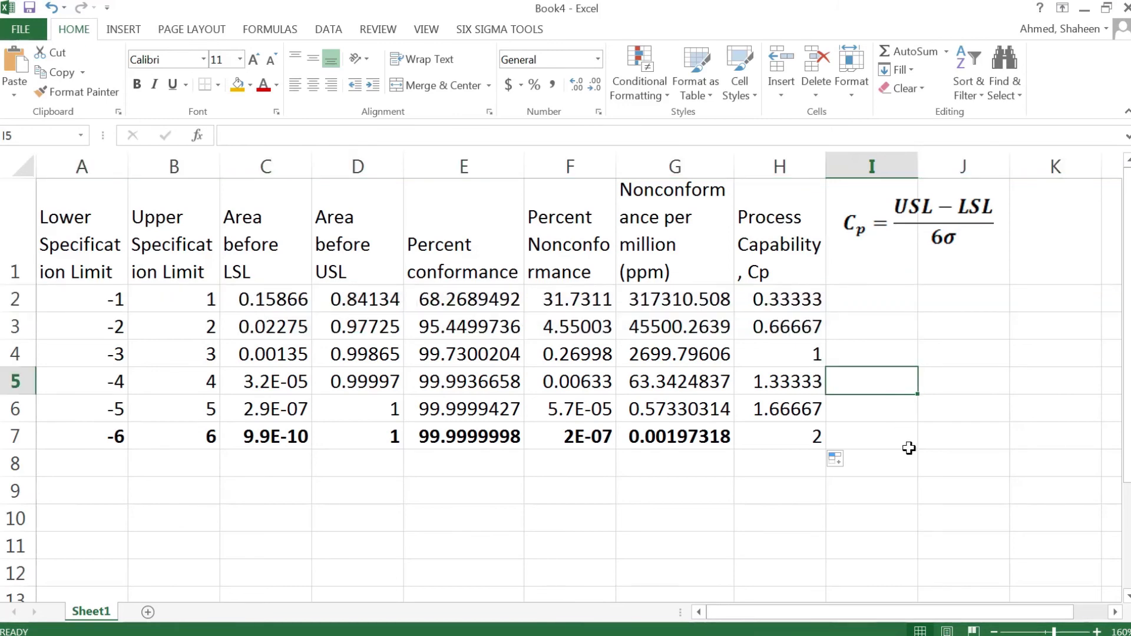
{"action": "type", "text": "Recommended"}
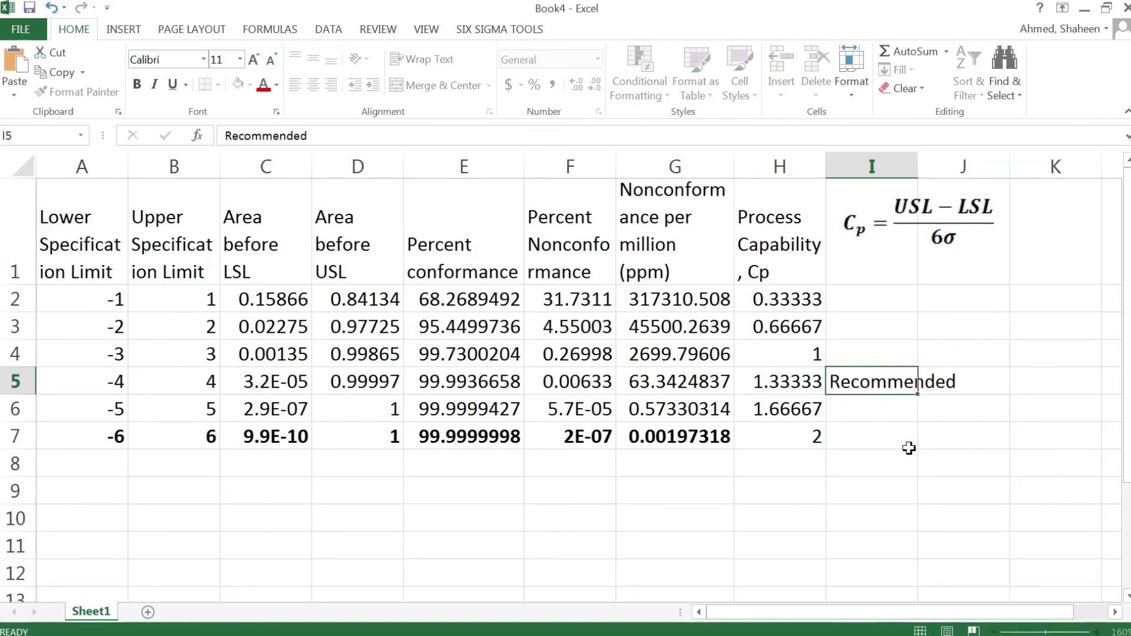
{"action": "key", "text": "Return"}
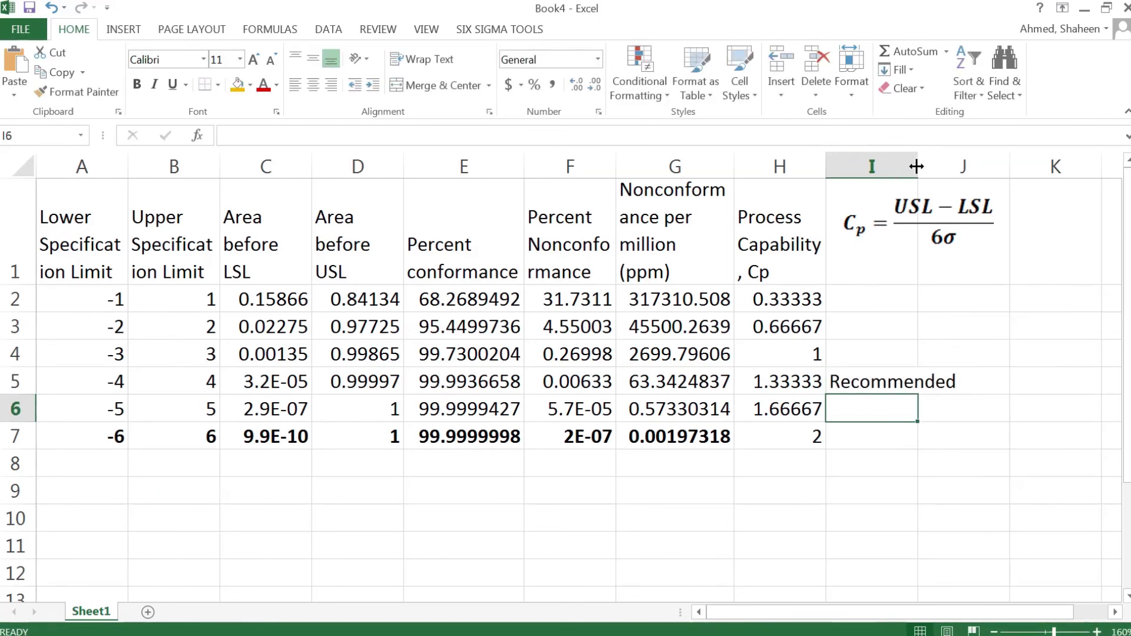
{"action": "left_click_drag", "start_coordinate": [918, 165], "coordinate": [972, 165]}
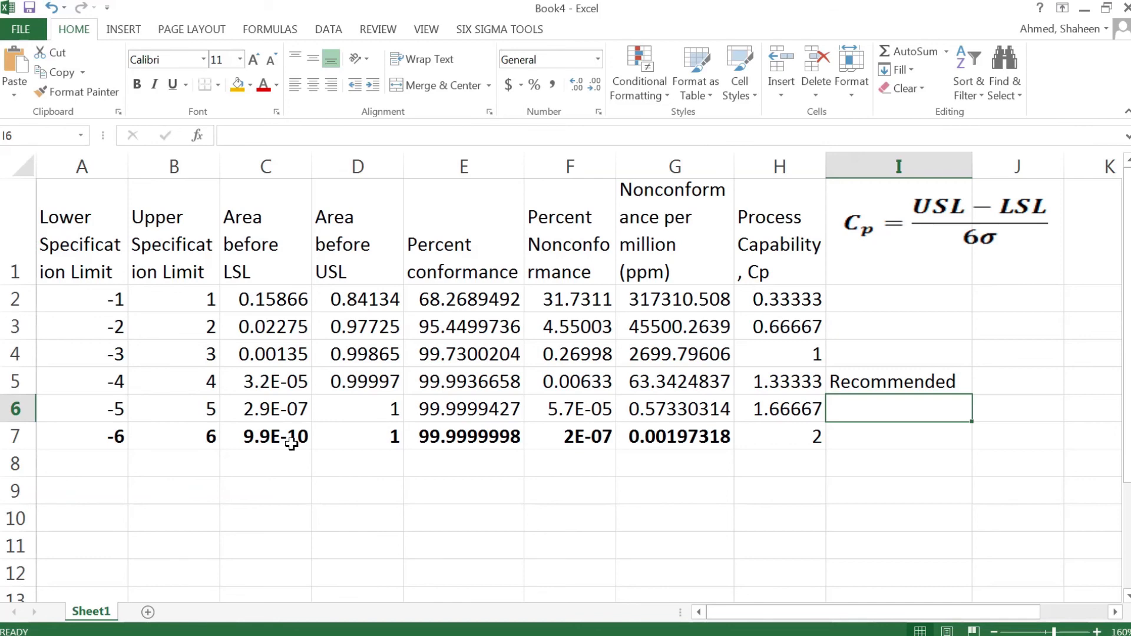
Step: Rename the worksheet Sheet1 as CenteredProcessNonConformance
{"action": "double_click", "coordinate": [109, 611]}
{"action": "type", "text": "Ce"}
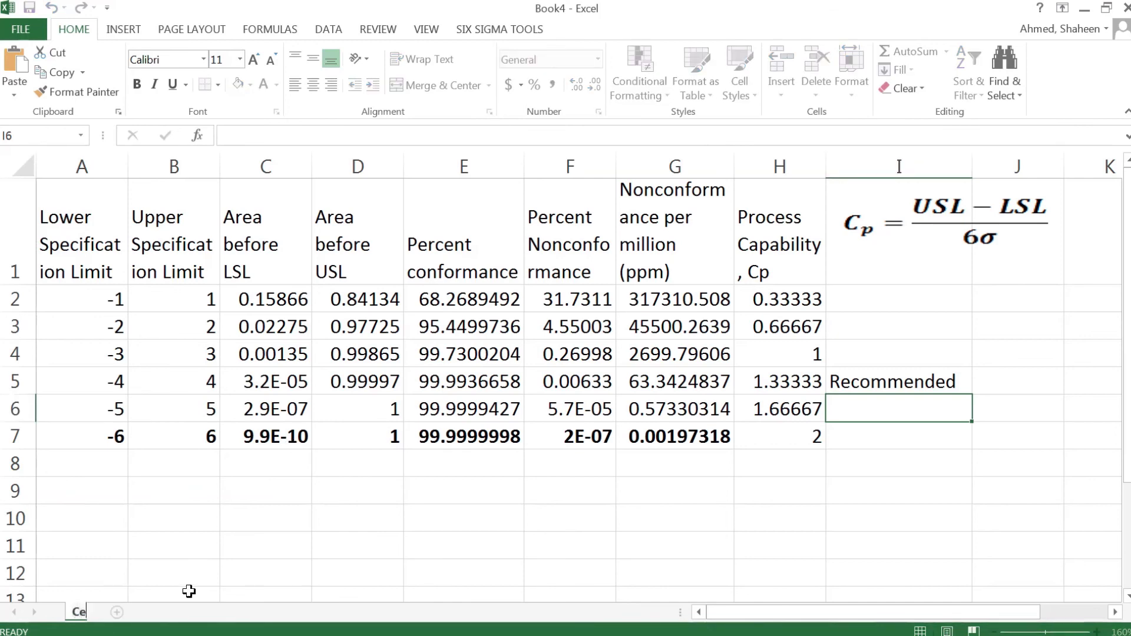
{"action": "type", "text": "ntered"}
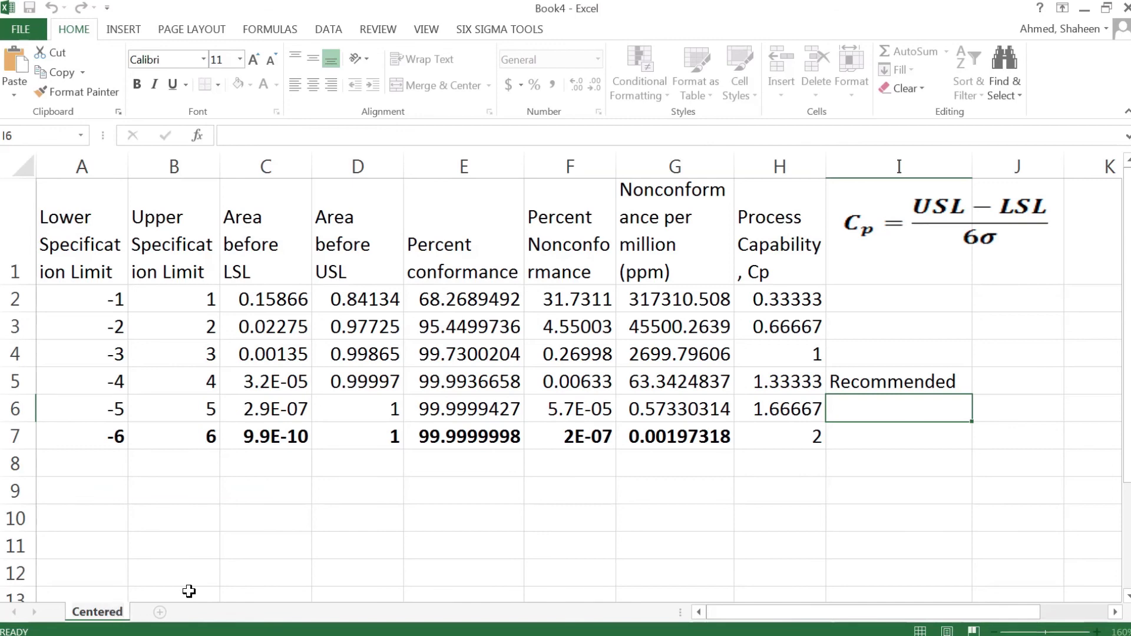
{"action": "type", "text": "Process"}
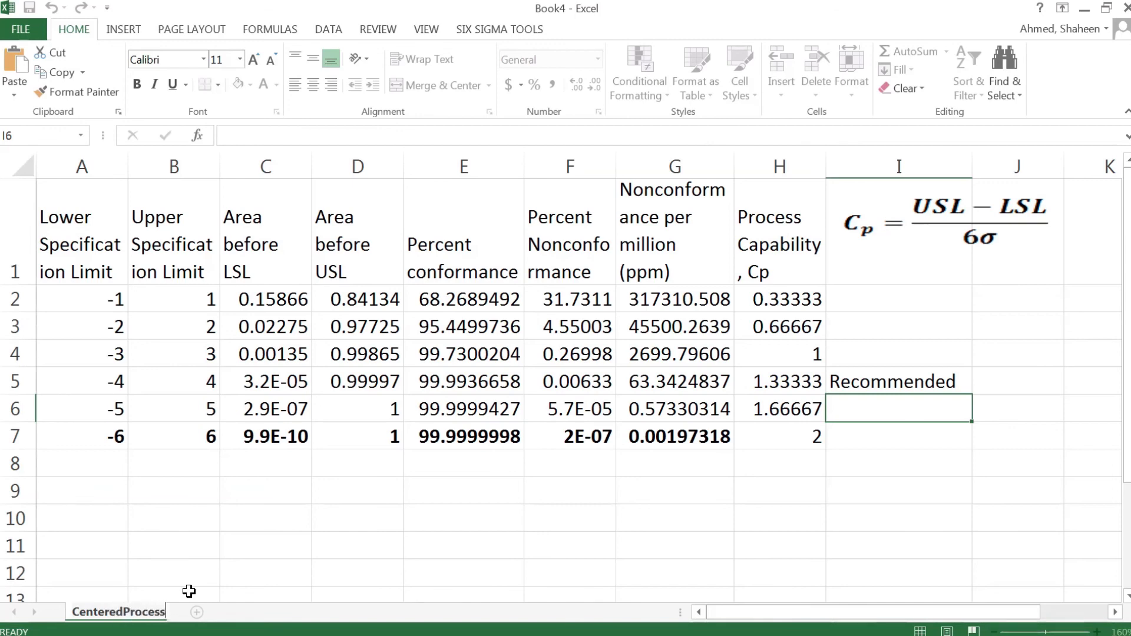
{"action": "key", "text": "Return"}
{"action": "type", "text": "NonConformance"}
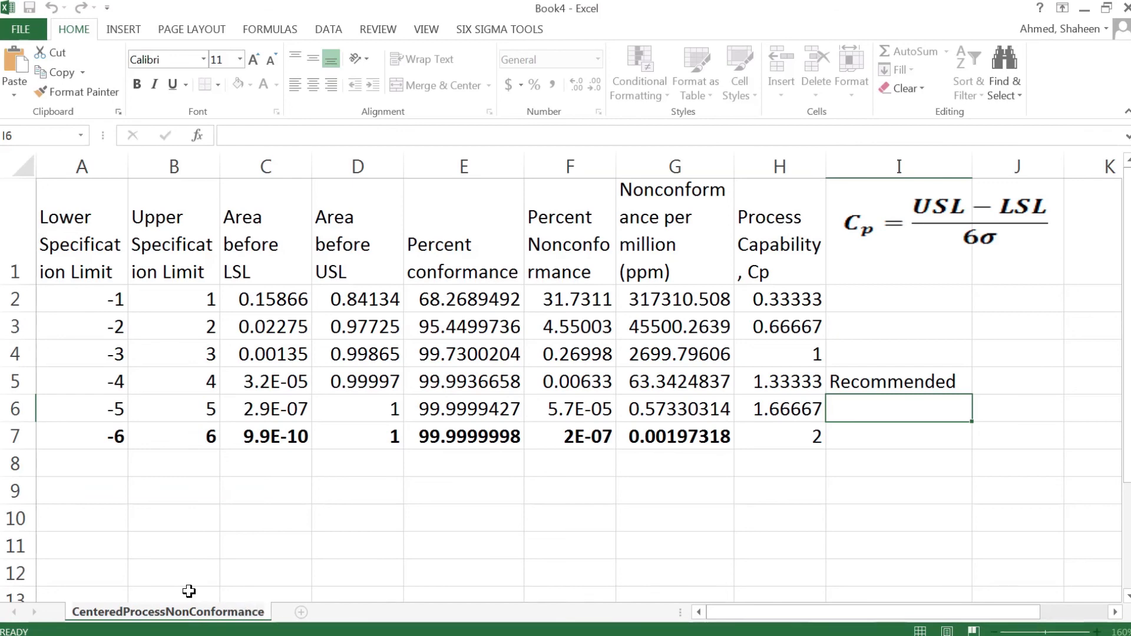
{"action": "key", "text": "Return"}
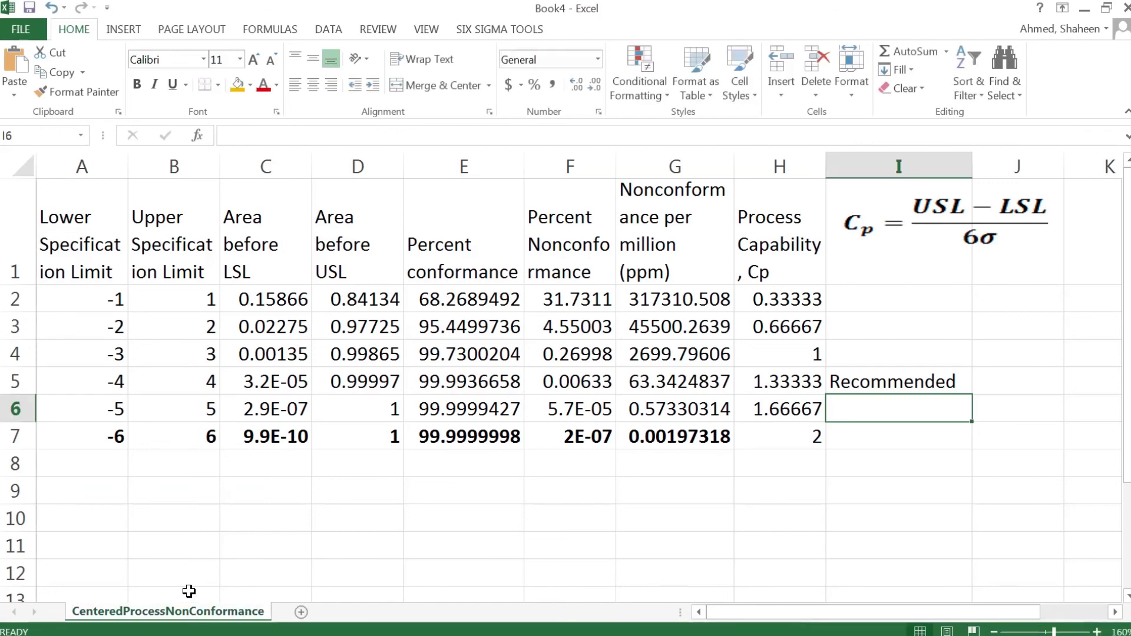
Step: Enter the note "The Centered Prcess Nonconformance Calculation." in A9, below the table
{"action": "left_click", "coordinate": [78, 492]}
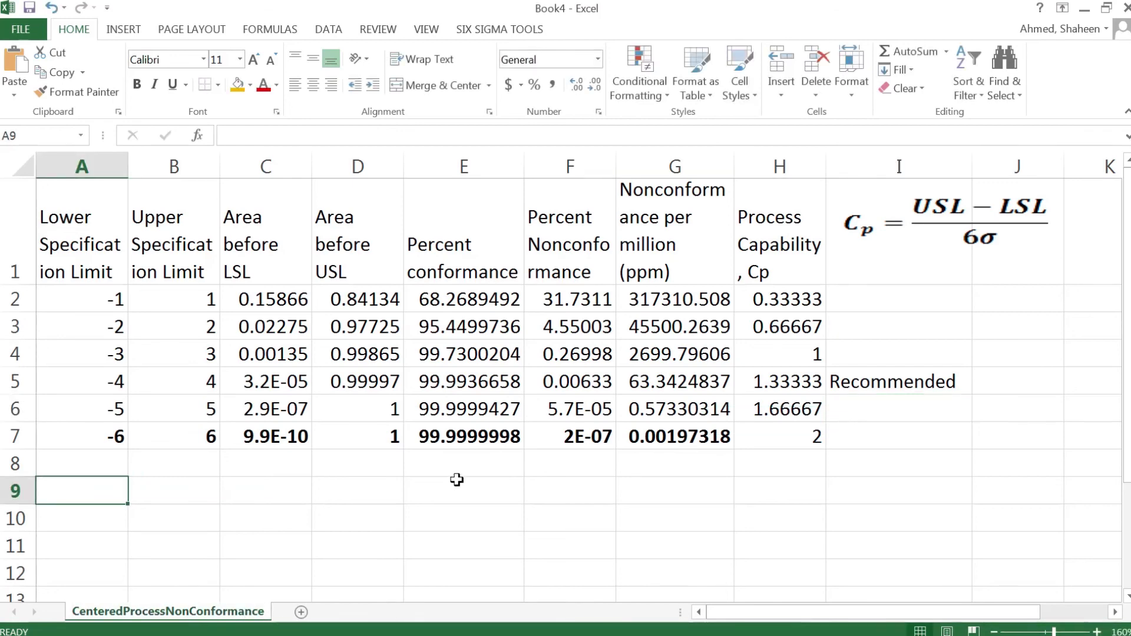
{"action": "type", "text": "The C"}
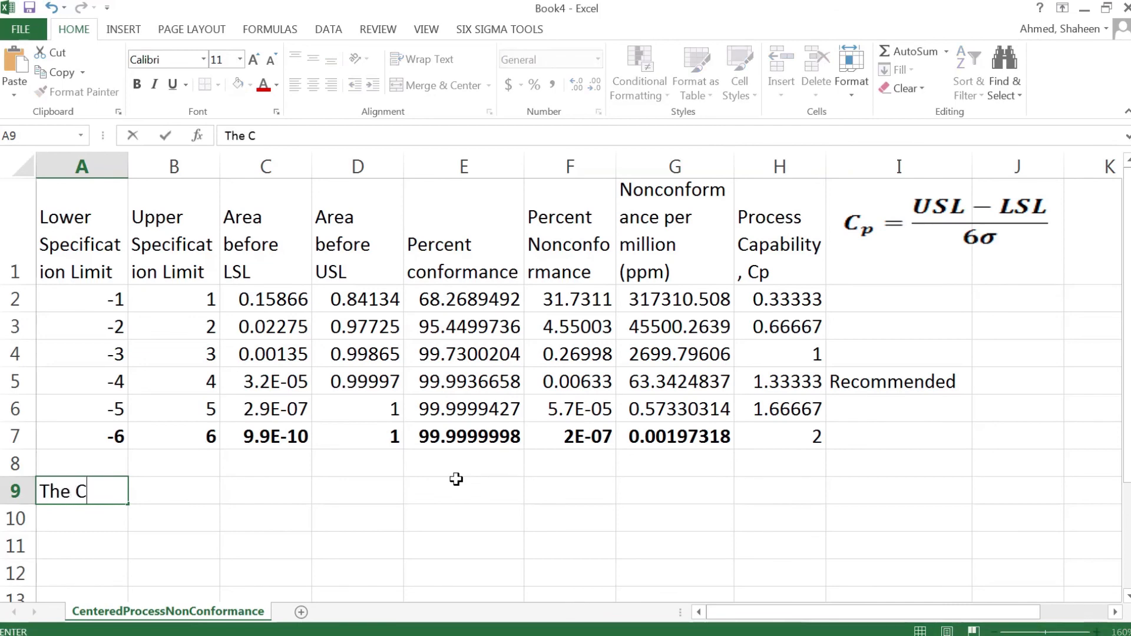
{"action": "type", "text": "entered"}
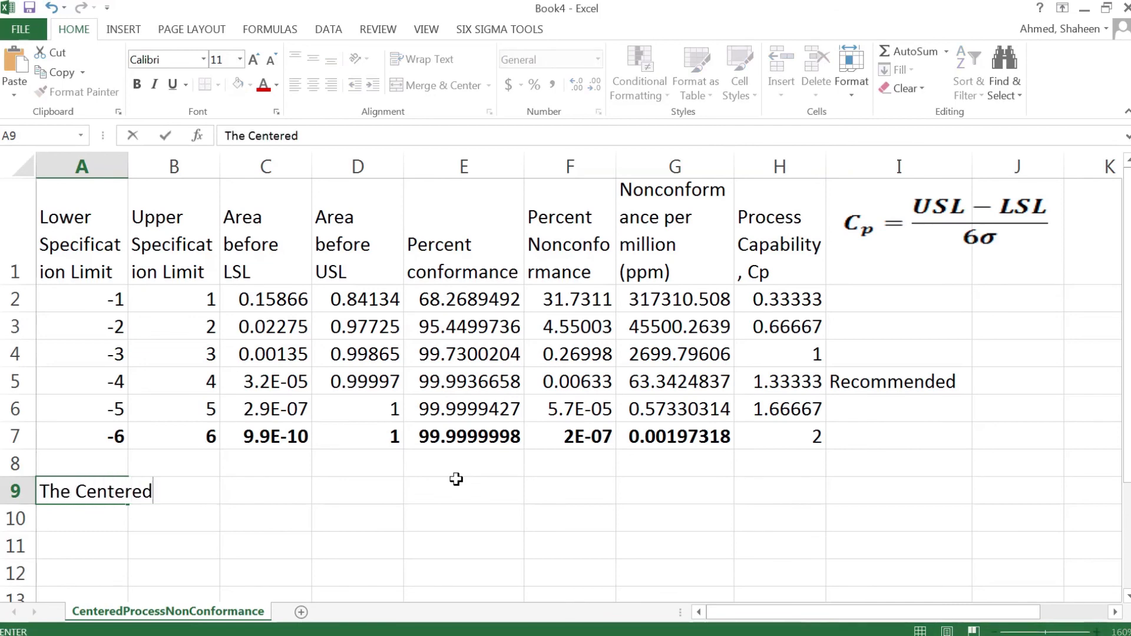
{"action": "type", "text": " Prcess No"}
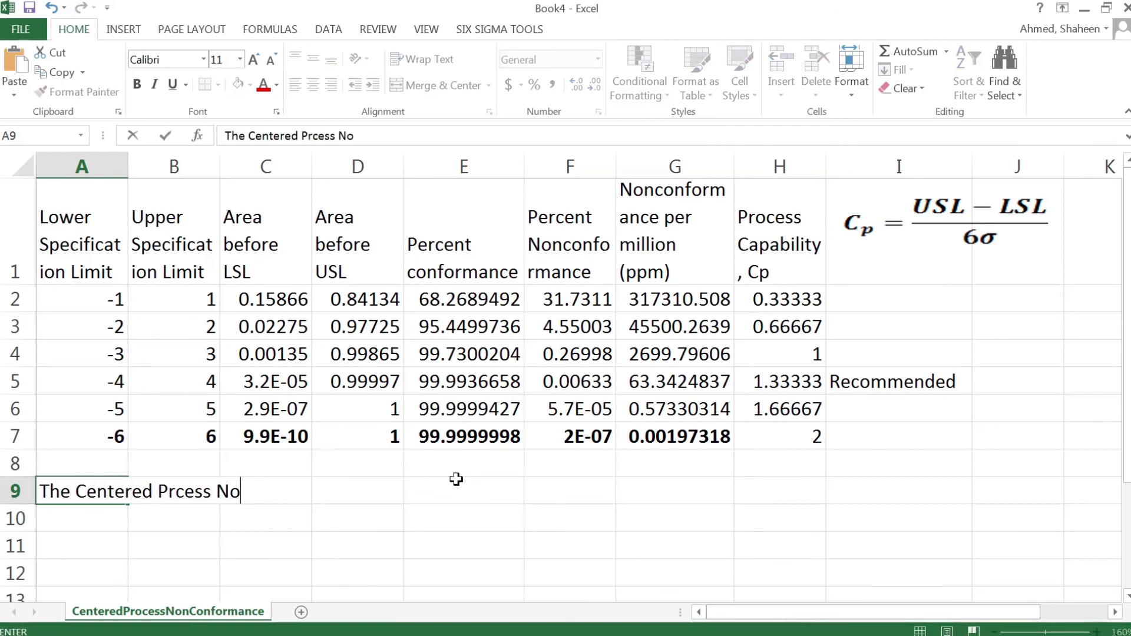
{"action": "type", "text": "nconformance"}
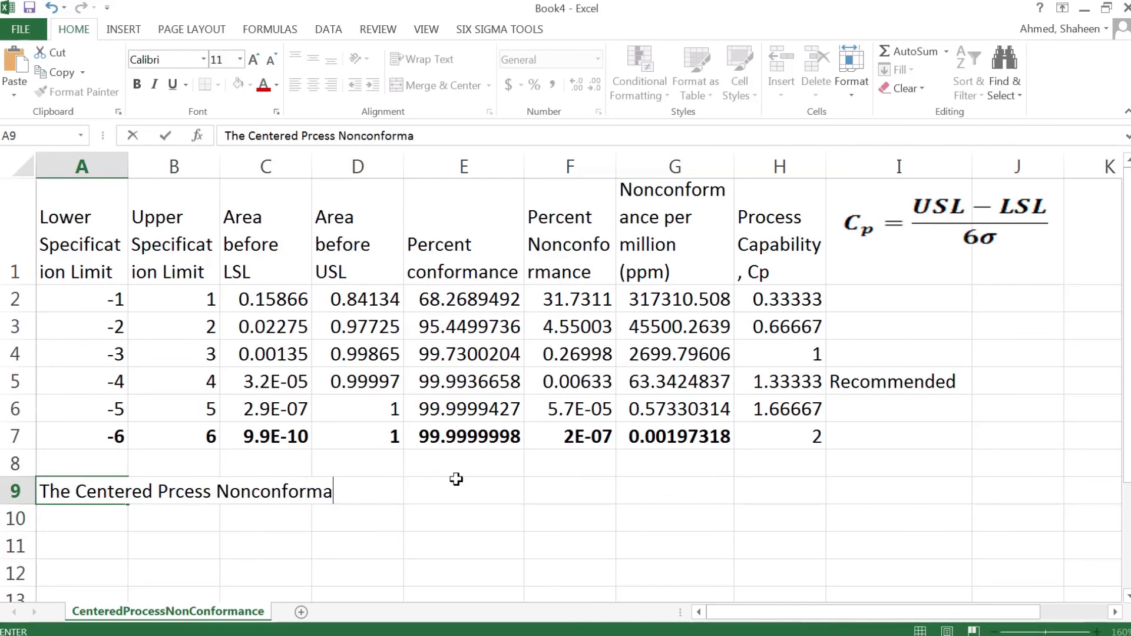
{"action": "type", "text": " Calculation"}
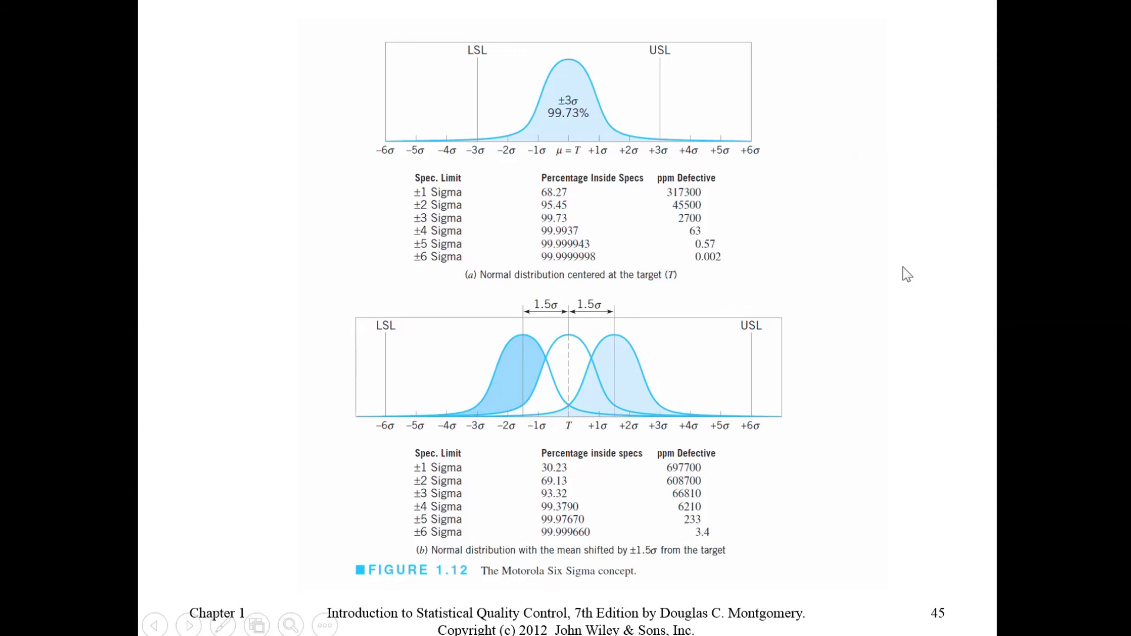
{"action": "key", "text": "alt+Tab"}
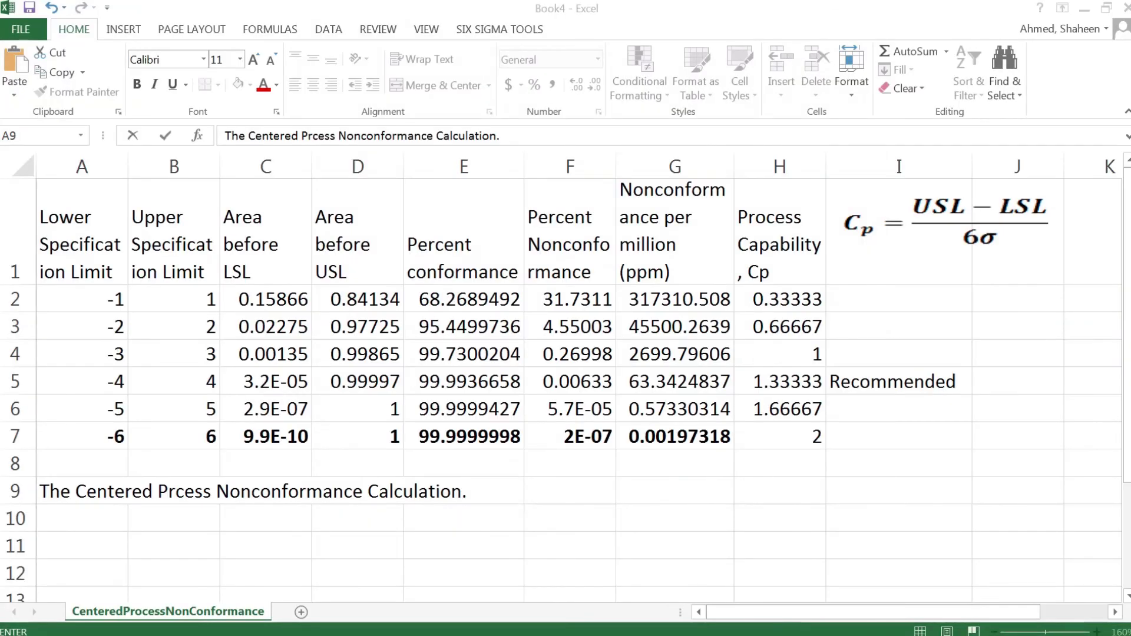